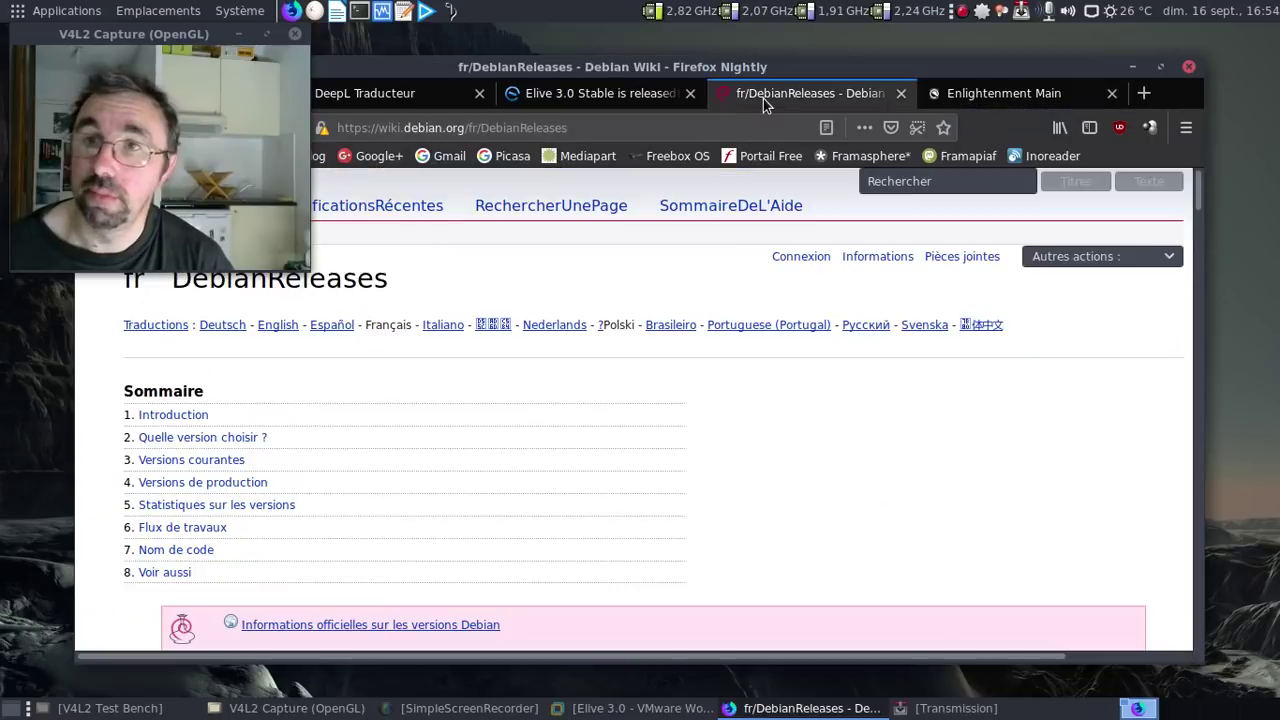
Scroll down through the Debian versions table on the wiki page.
scroll(925, 448, down, 7)
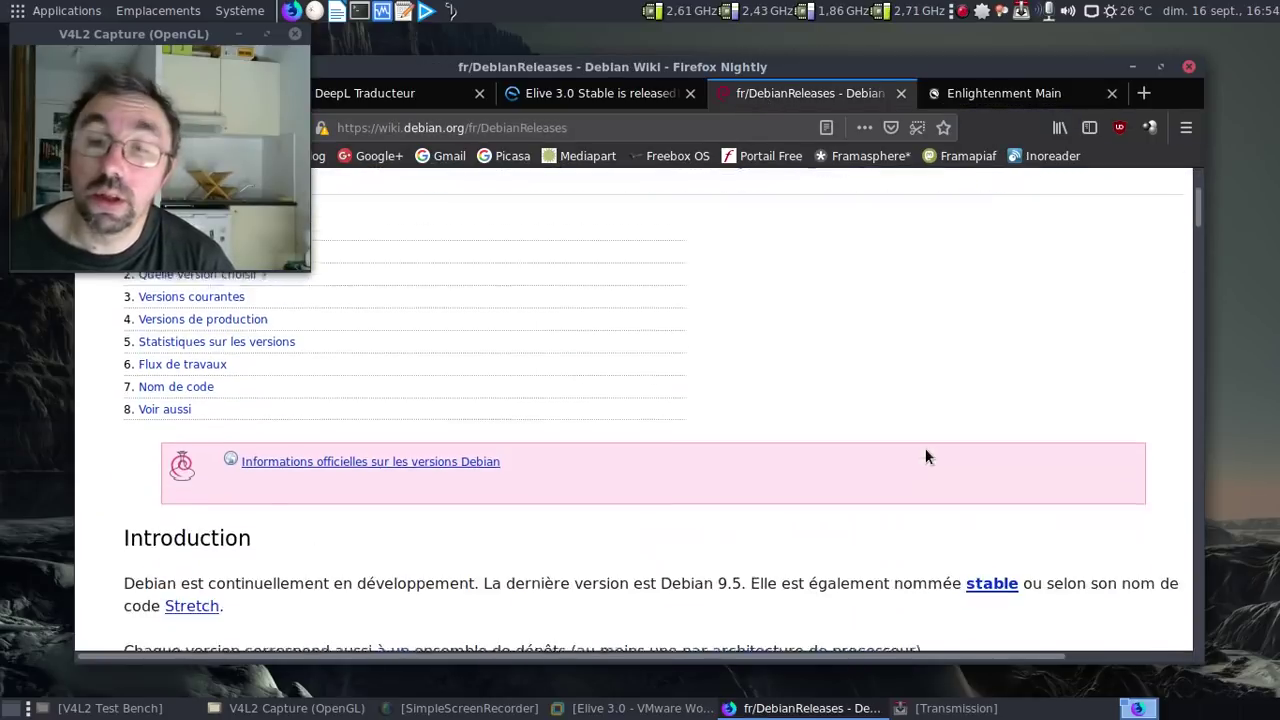
scroll(925, 452, down, 12)
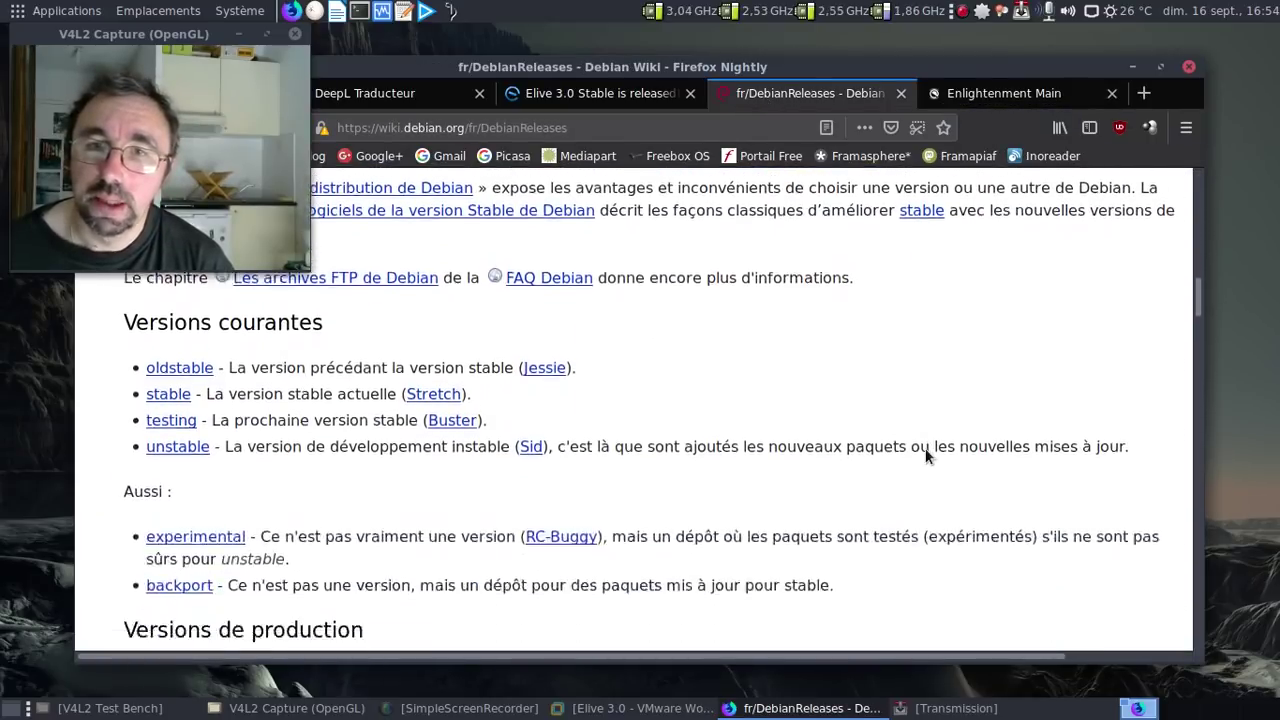
scroll(925, 448, down, 5)
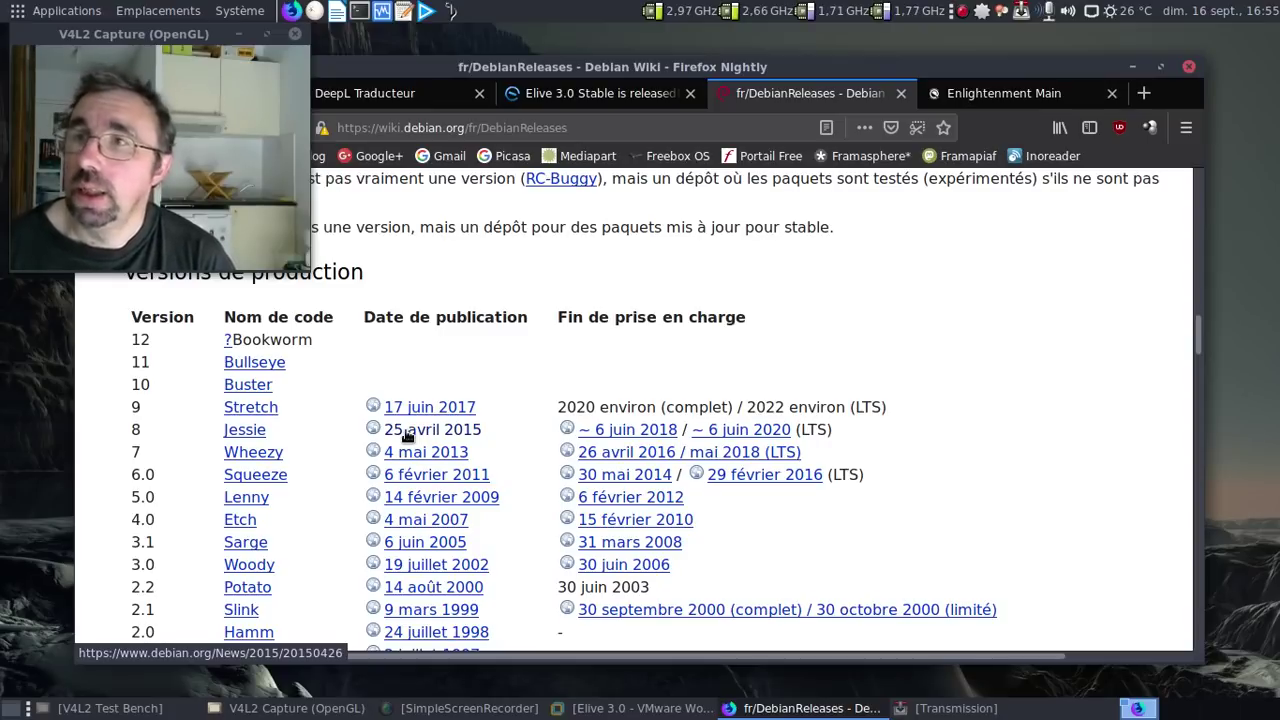
Look over the Elive 3.0 announcement and Enlightenment homepage tabs, then minimize Firefox.
click(565, 93)
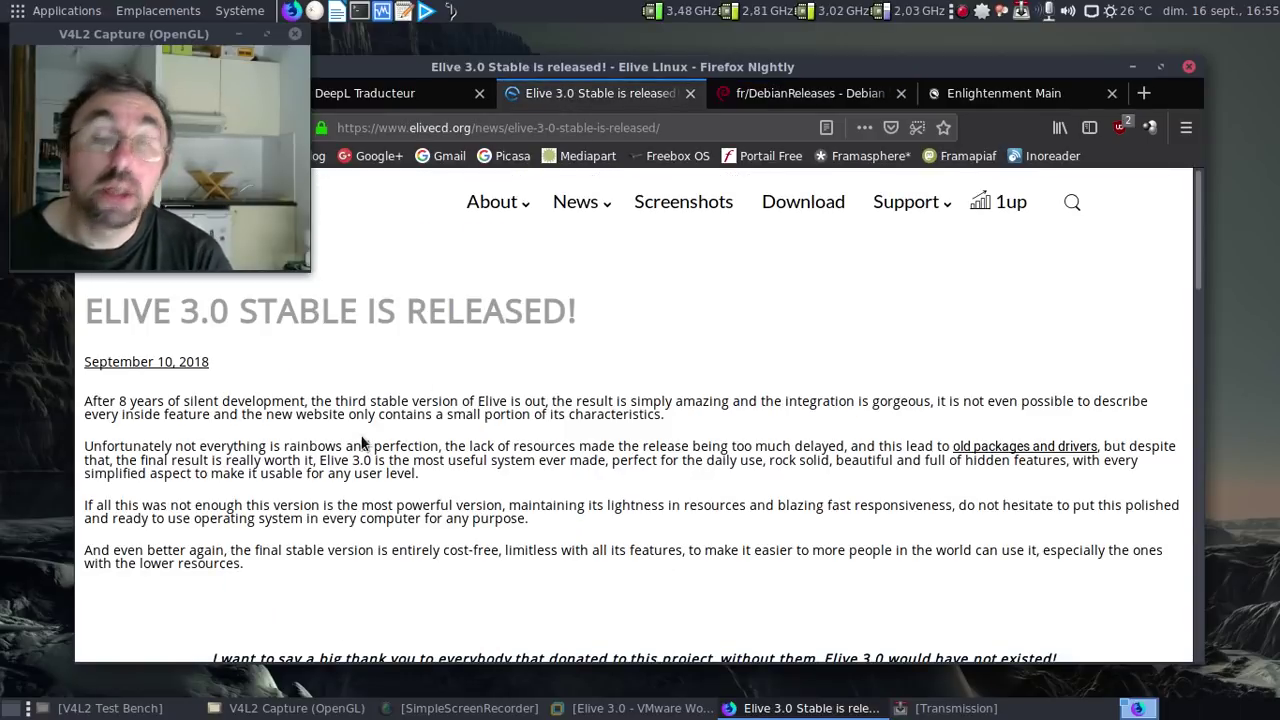
click(950, 93)
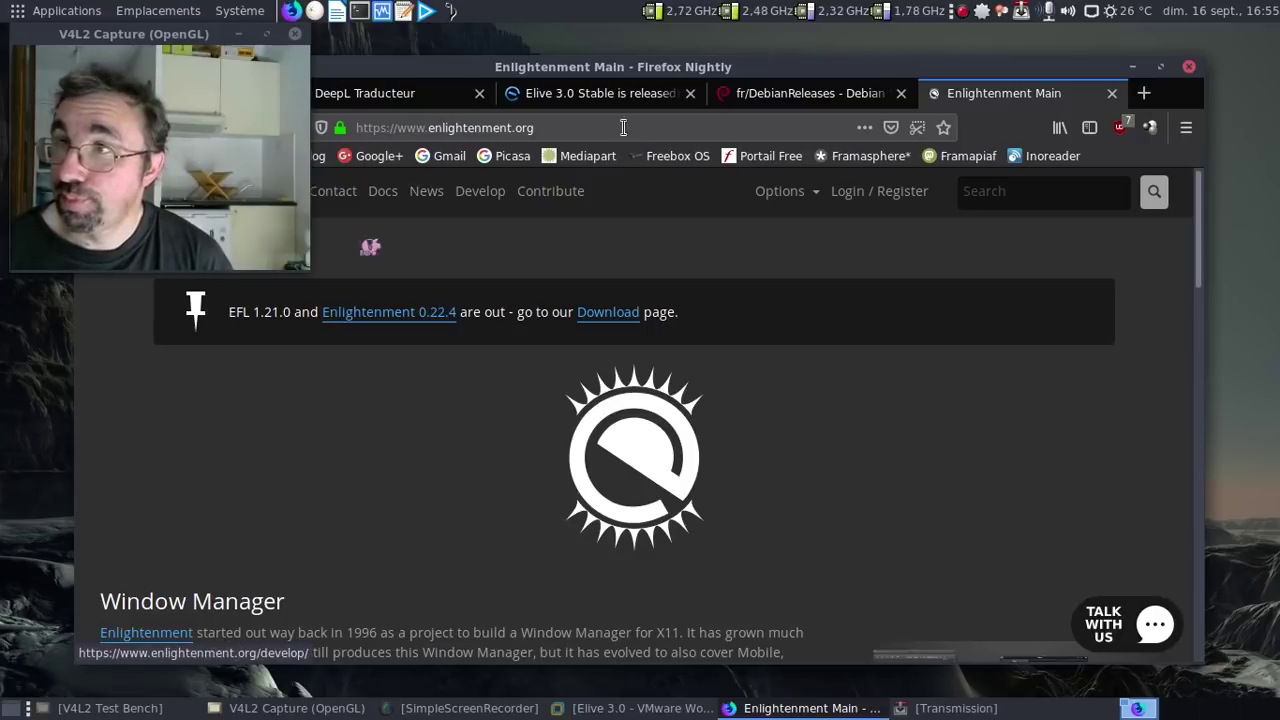
click(1135, 66)
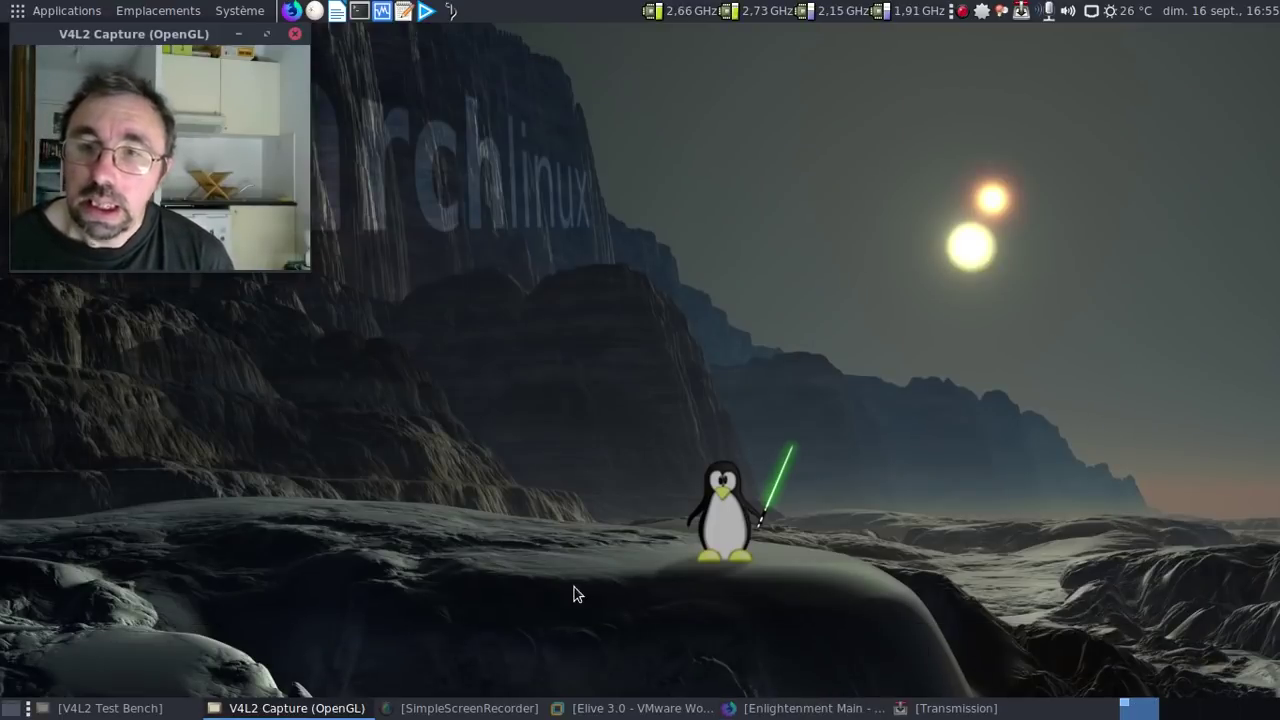
Restore VMware Workstation, nudge it right, close Transmission and minimize the camera preview.
click(640, 708)
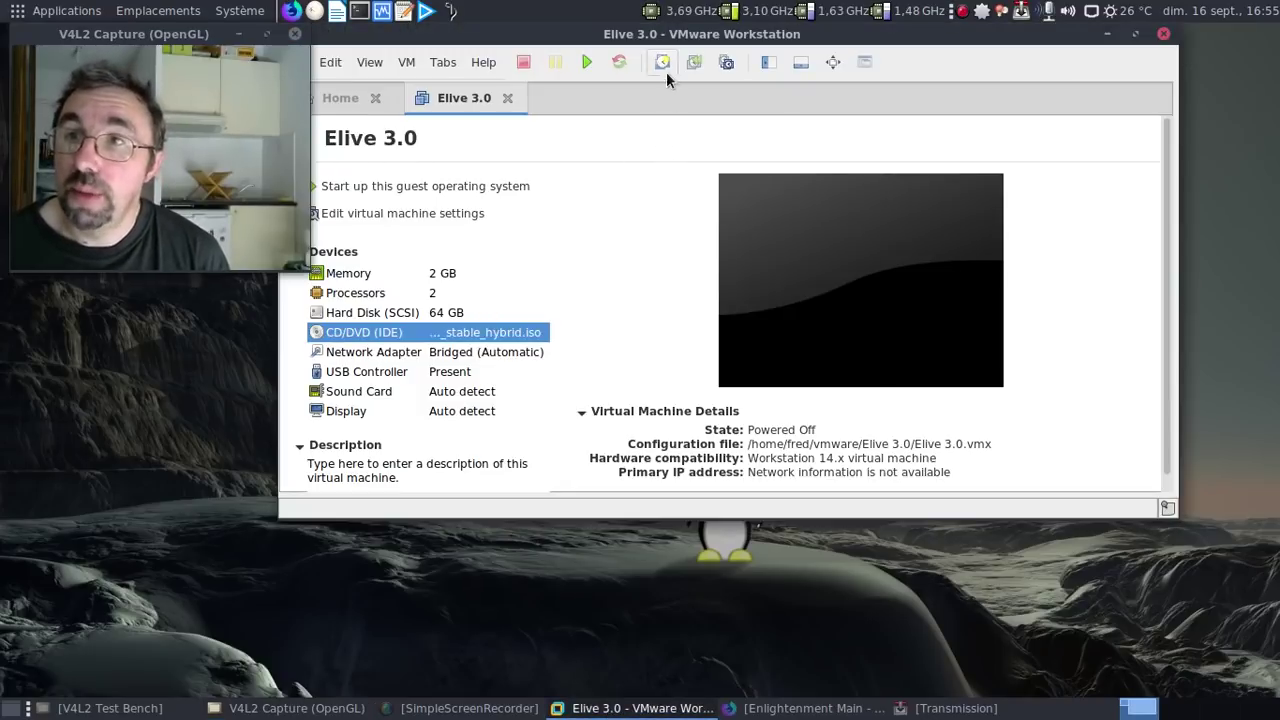
drag(637, 34, 698, 38)
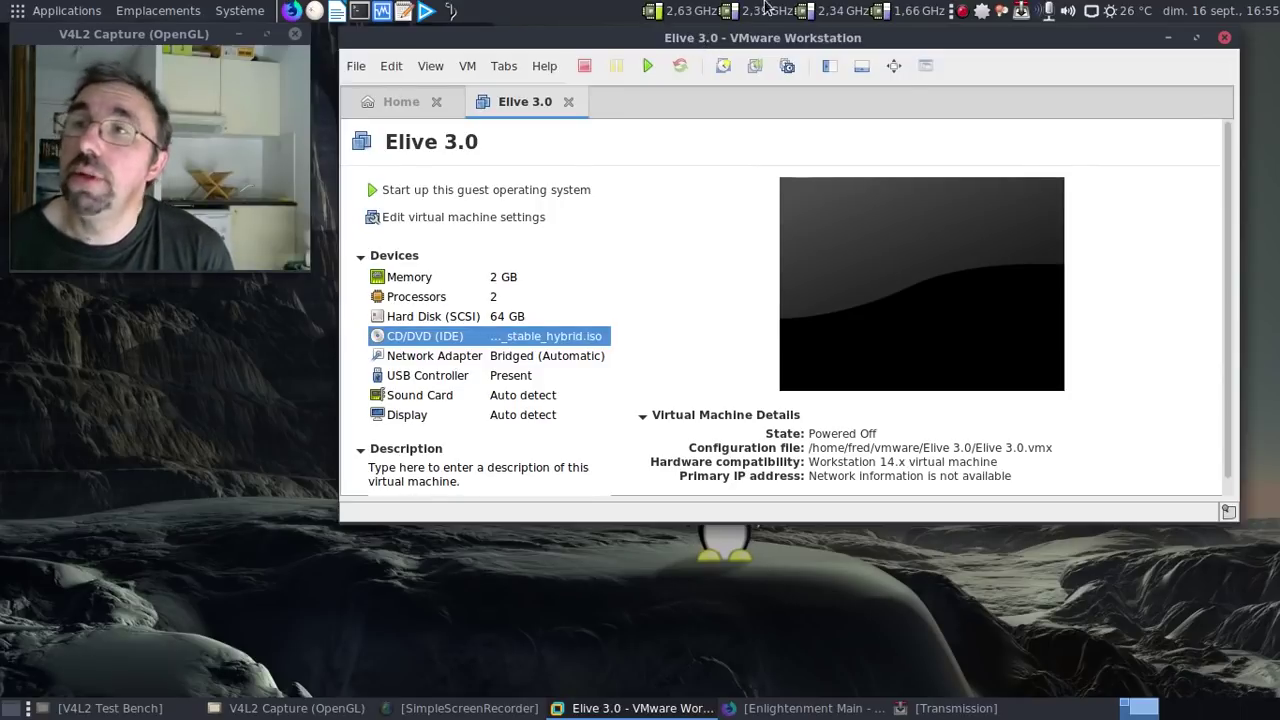
click(1020, 11)
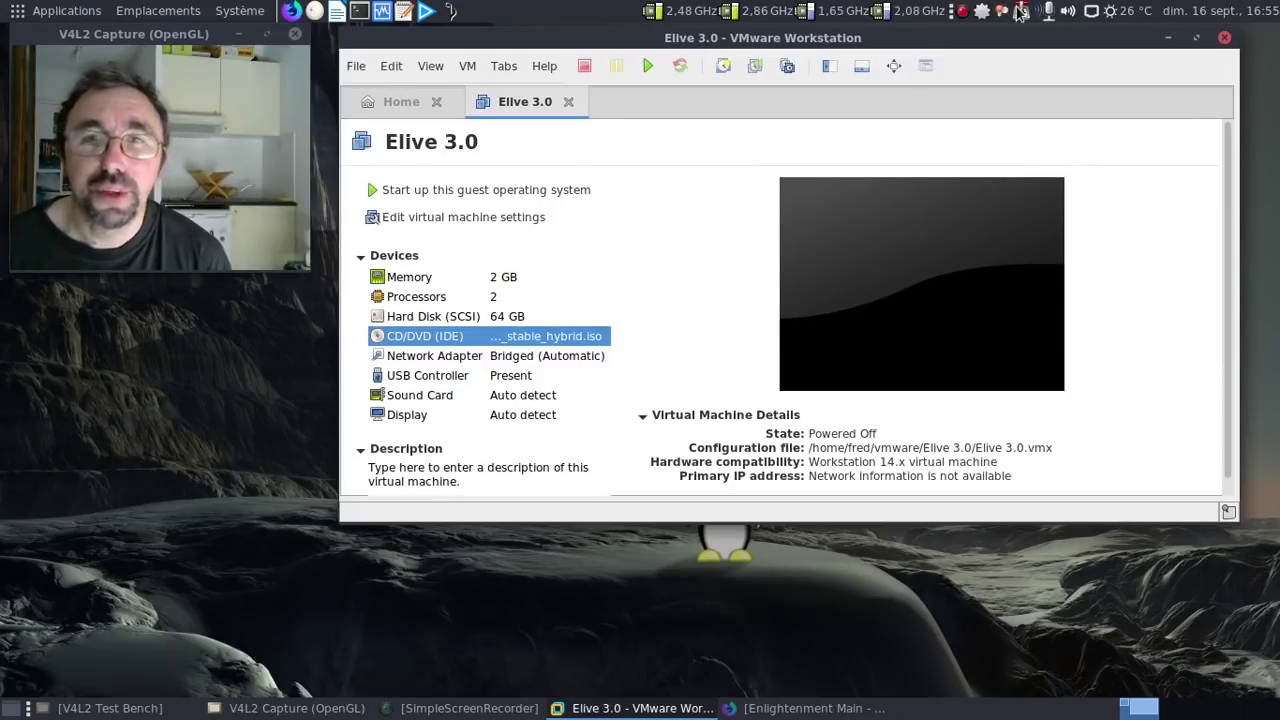
click(1020, 11)
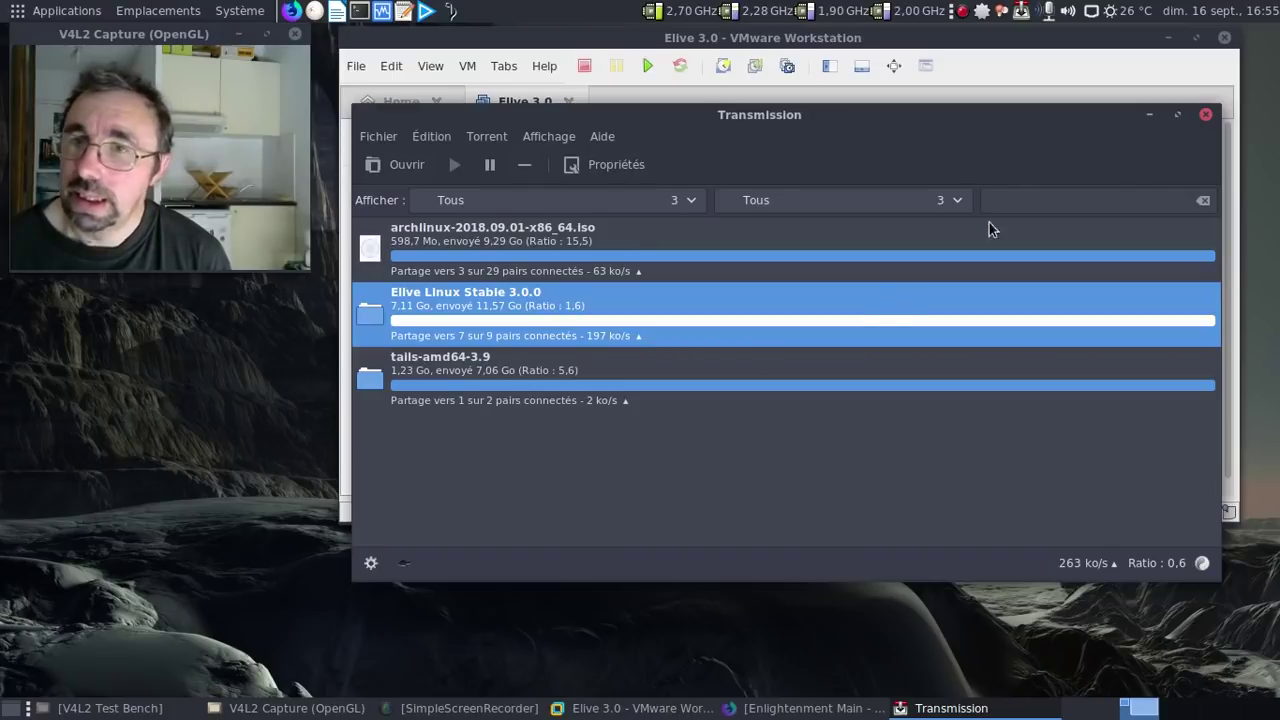
click(1205, 114)
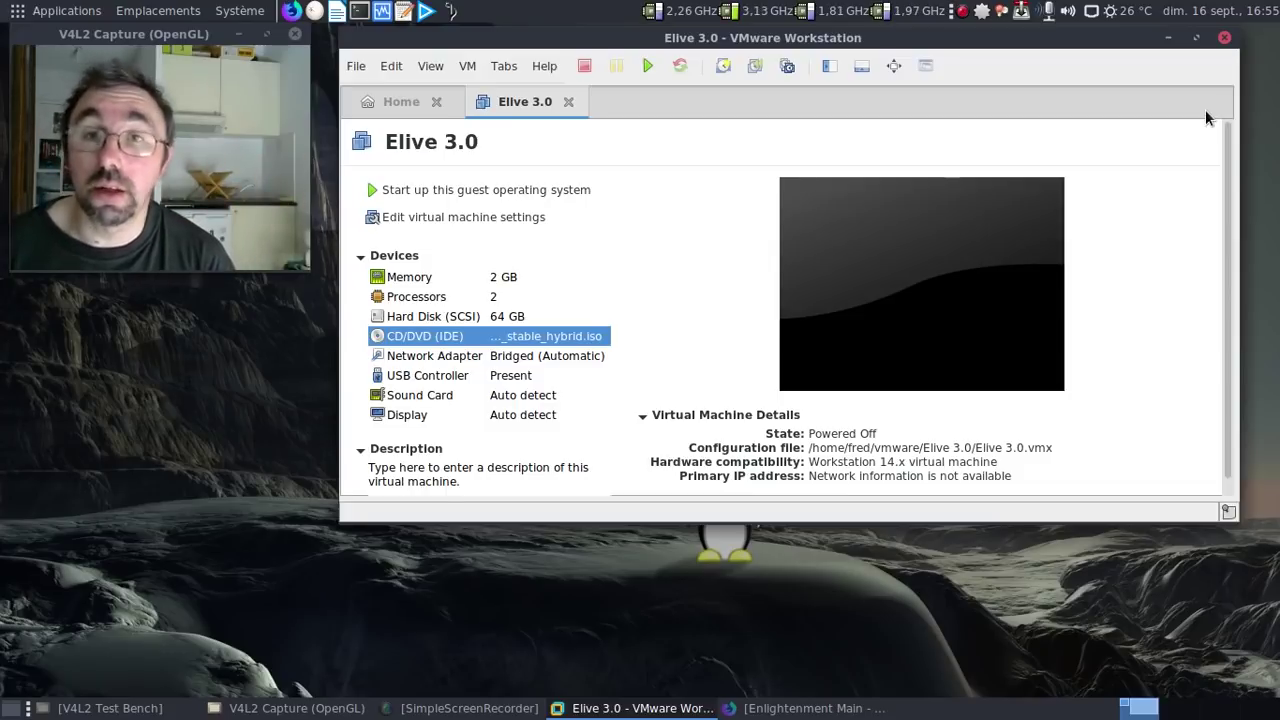
click(238, 36)
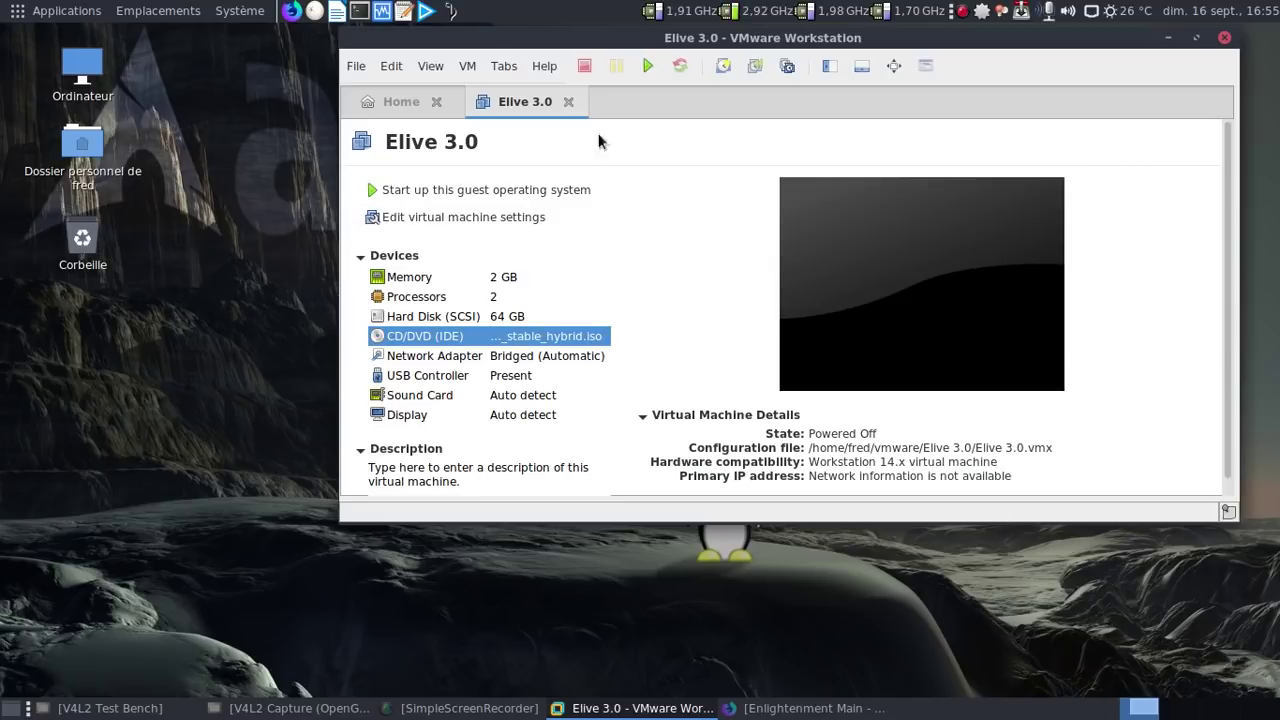
Power on the Elive 3.0 VM and boot its default 'Live and Install' entry.
click(649, 66)
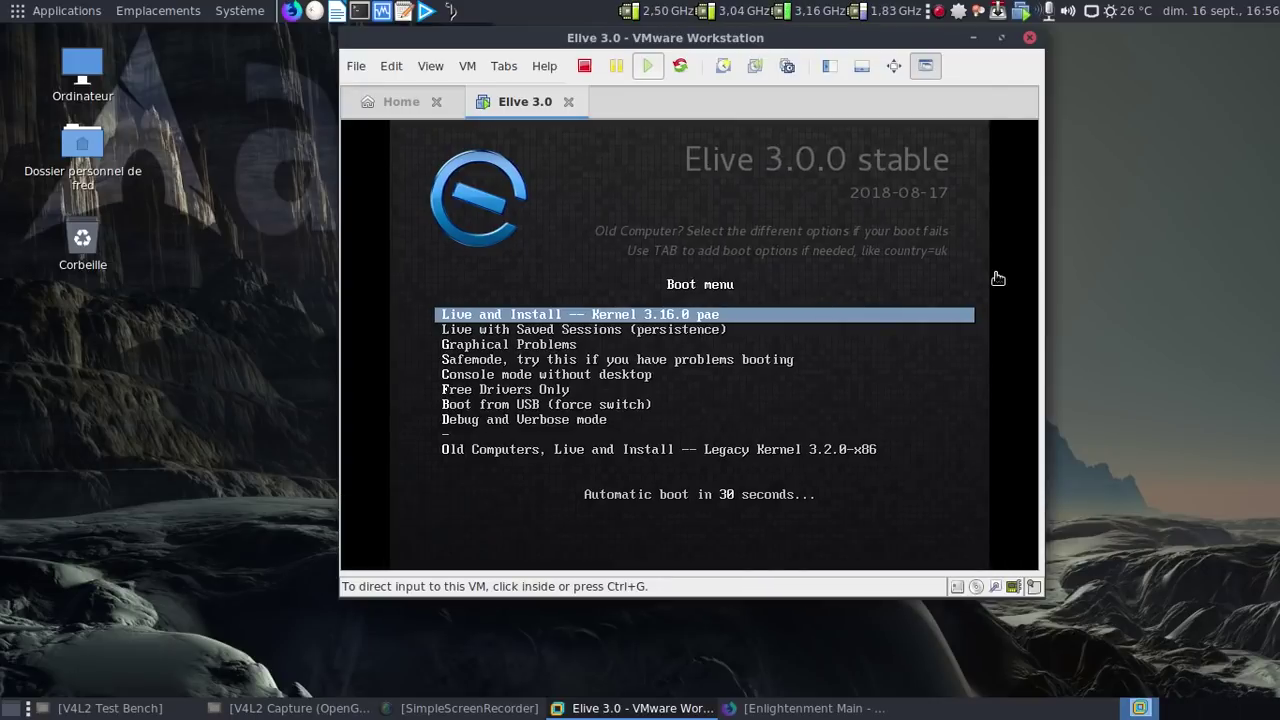
click(978, 272)
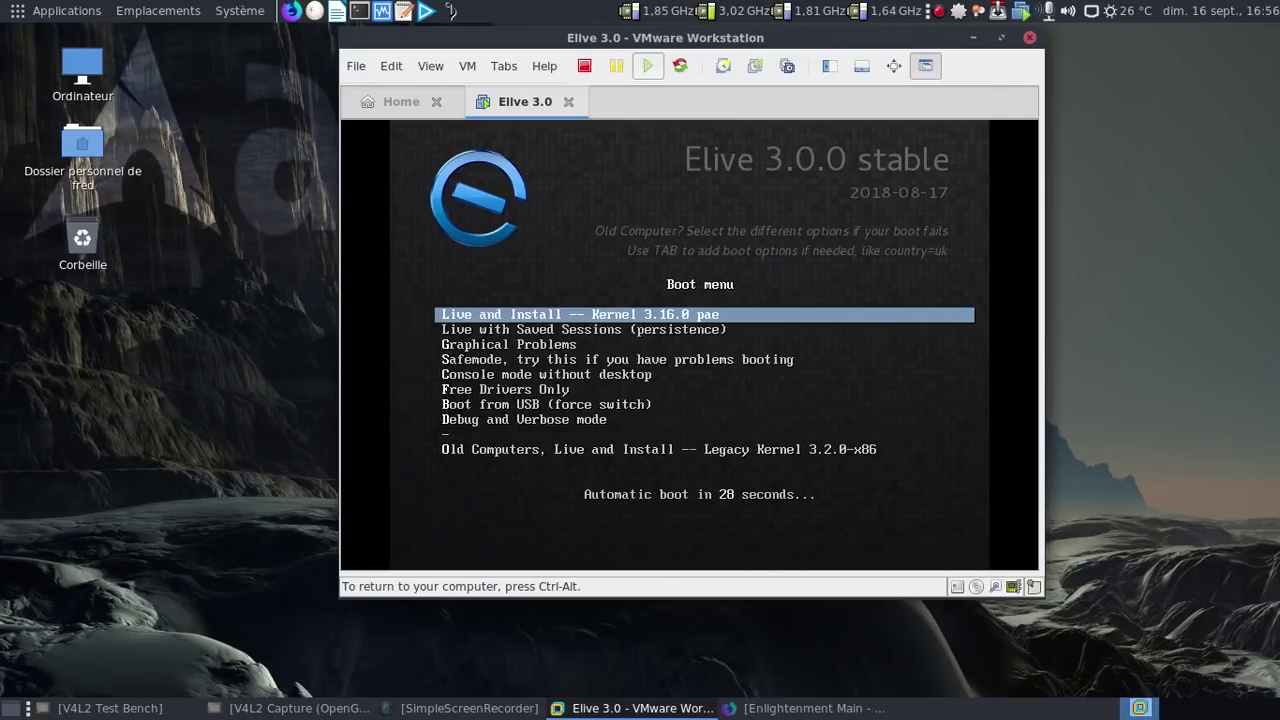
key(Return)
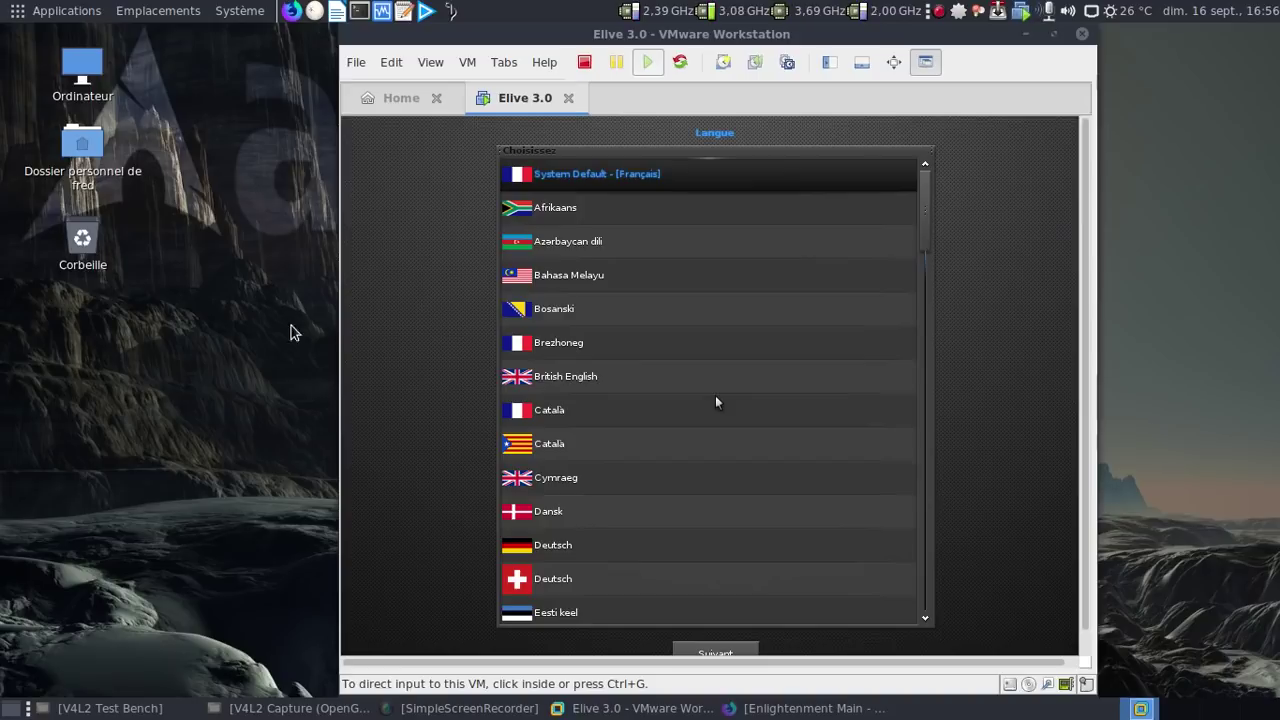
Accept French as both the language and the keyboard layout in Elive setup.
click(736, 590)
click(727, 650)
click(716, 654)
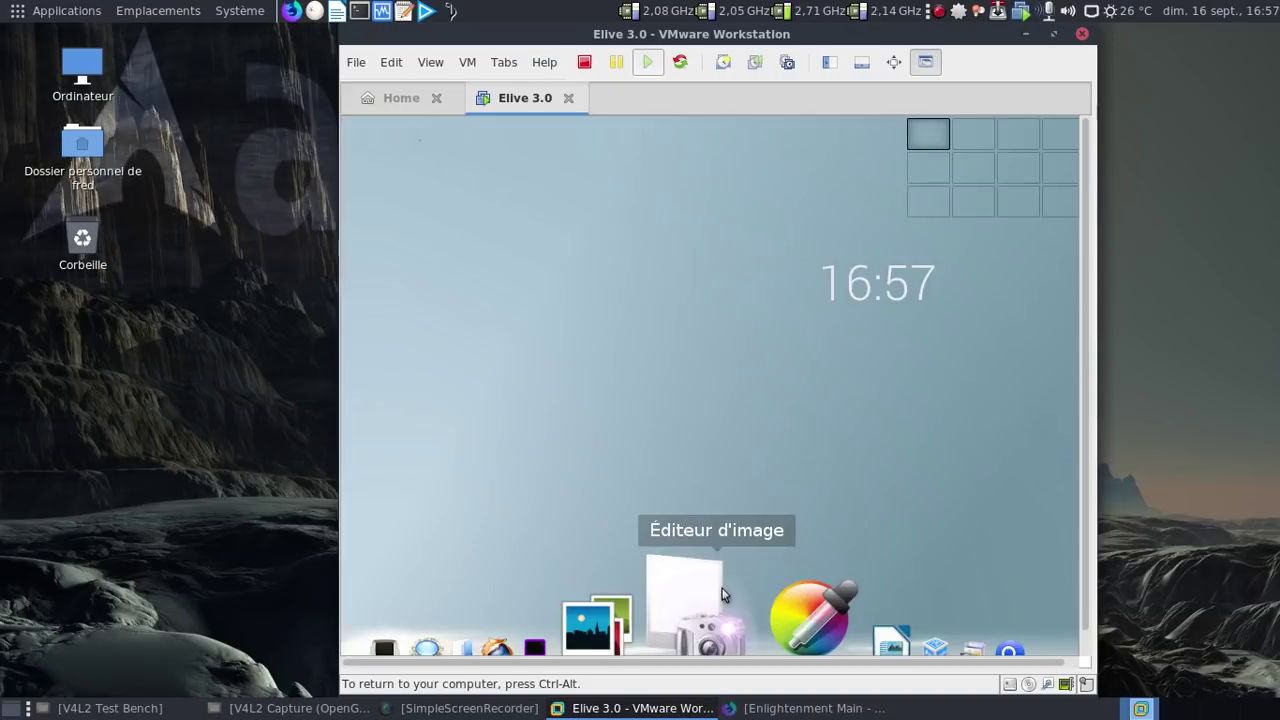
Switch the Elive virtual machine to full-screen view.
click(900, 64)
click(715, 395)
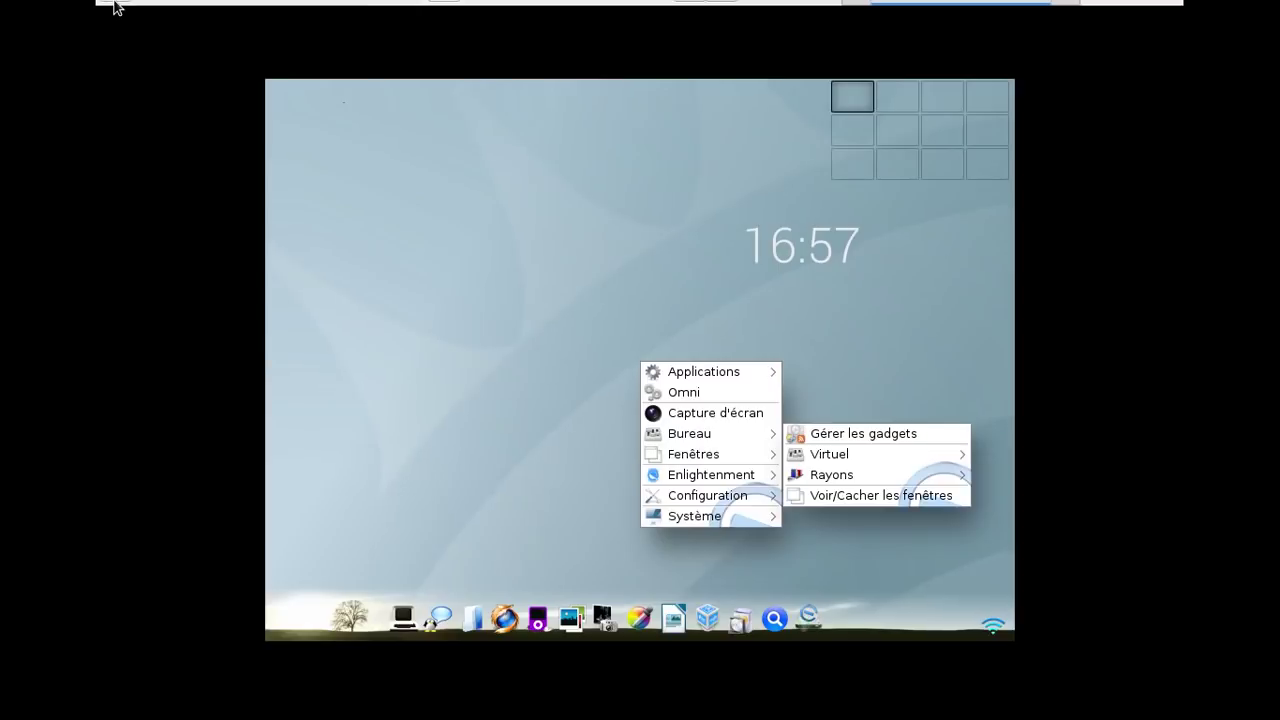
click(478, 236)
Pin the full-screen VMware toolbar and open the Elive applications menu.
mouse_move(125, 5)
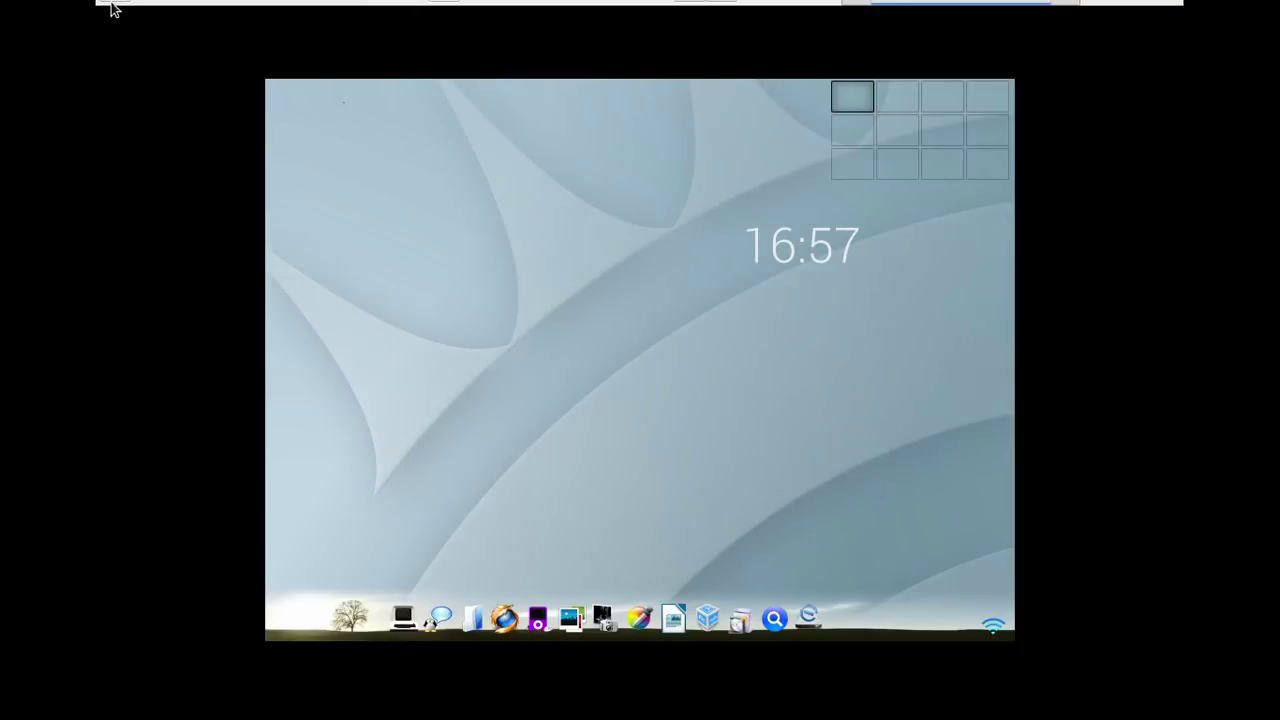
click(115, 12)
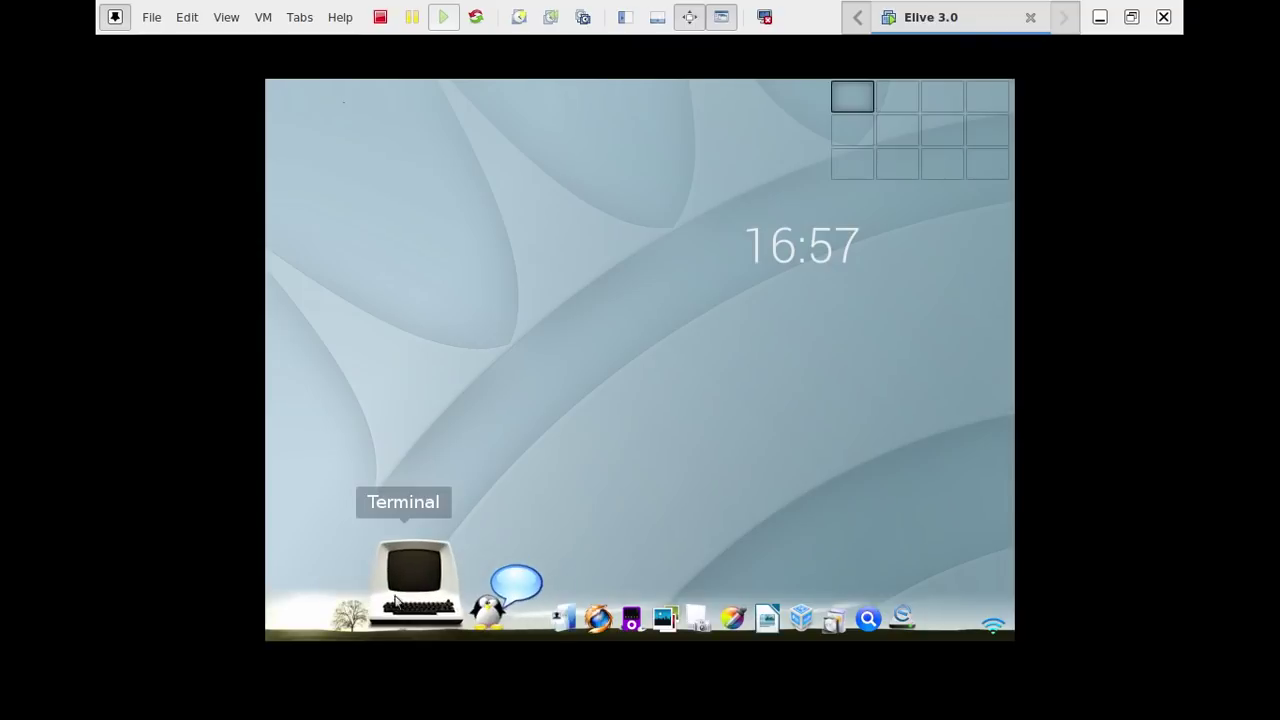
click(466, 178)
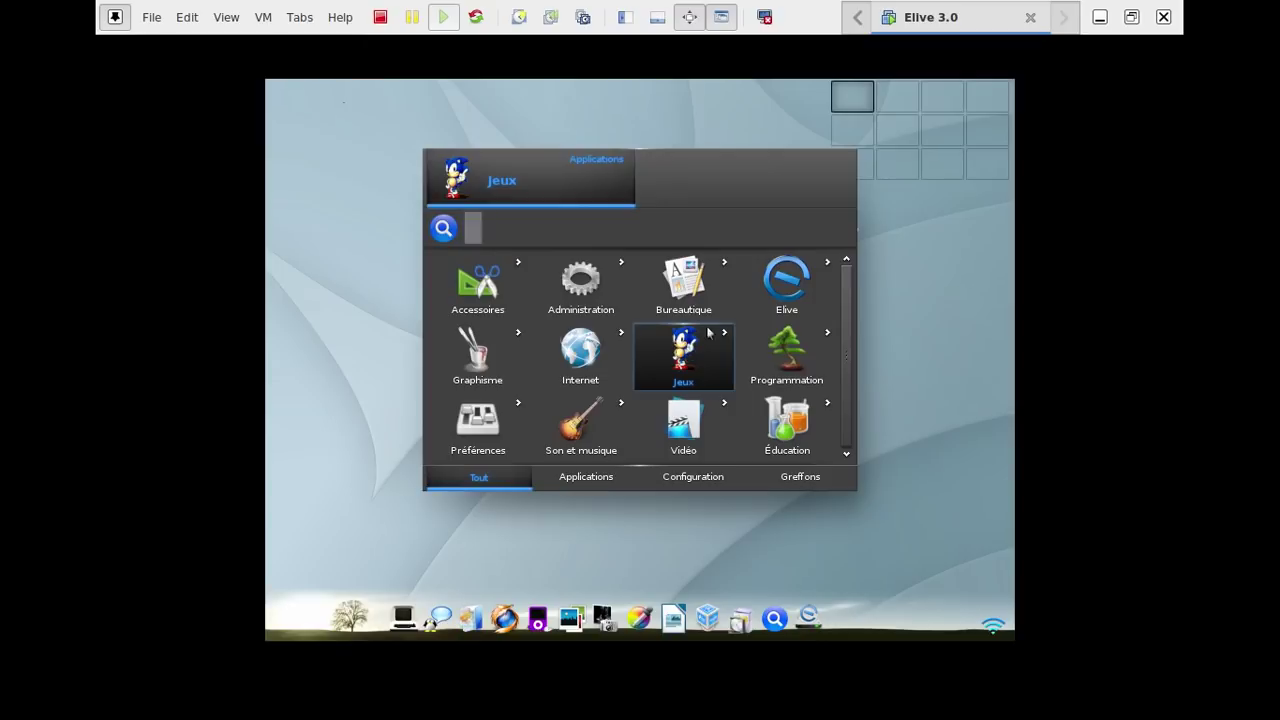
click(926, 458)
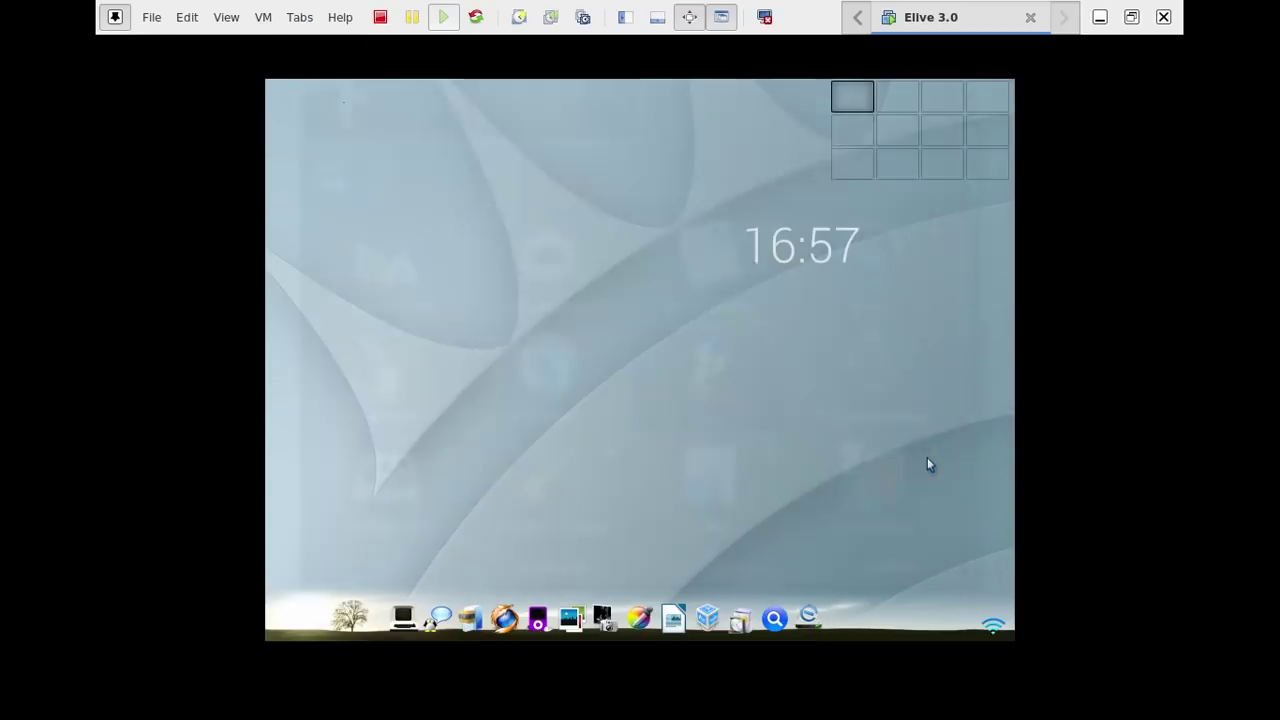
click(476, 607)
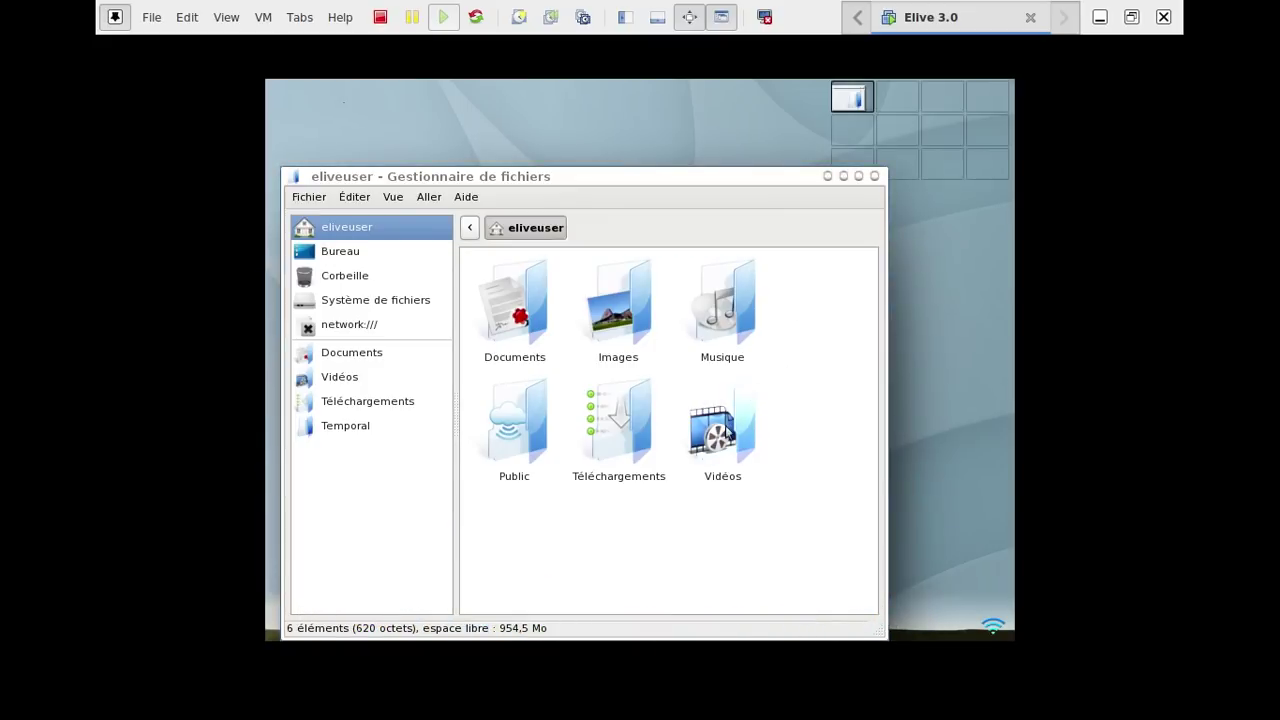
click(722, 428)
double_click(728, 432)
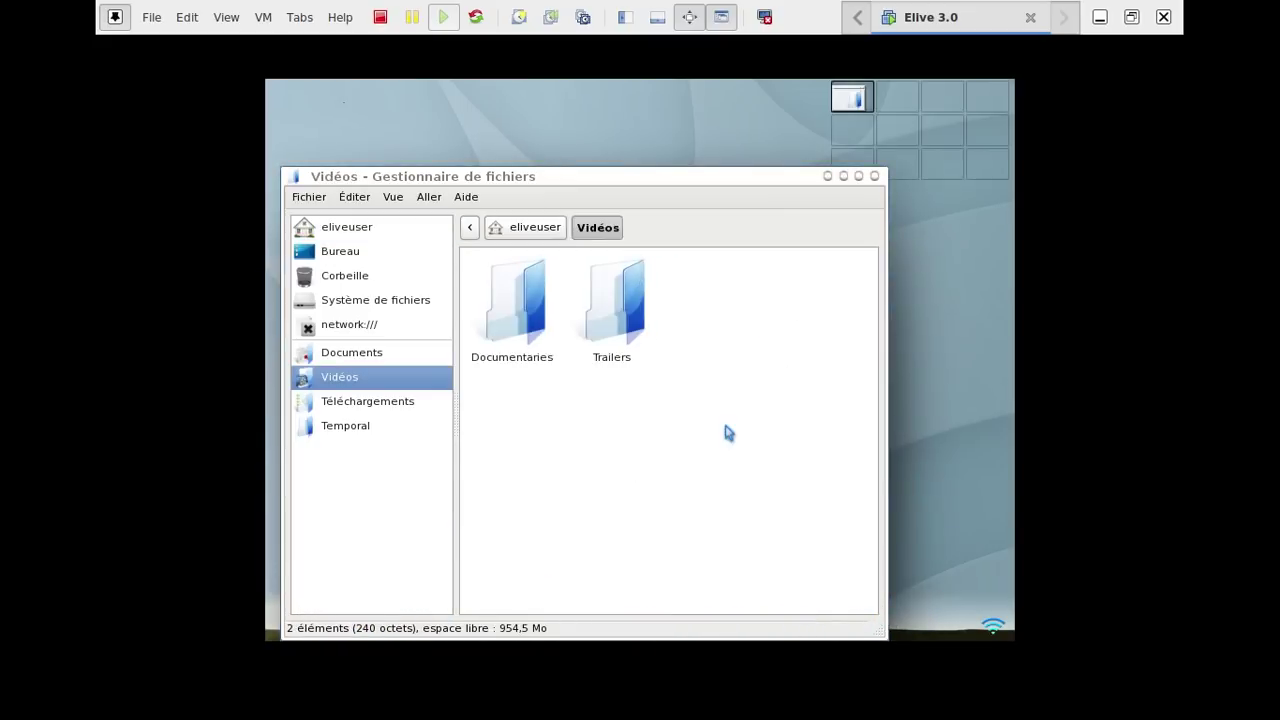
click(538, 333)
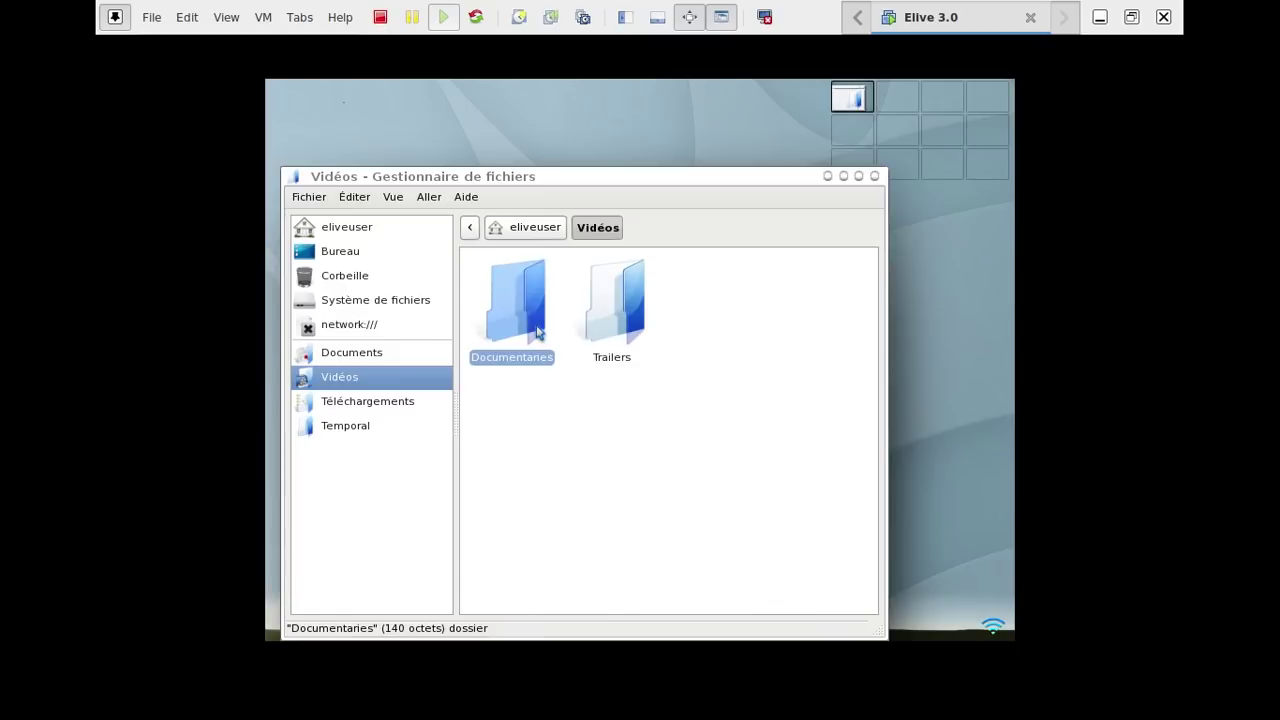
double_click(538, 333)
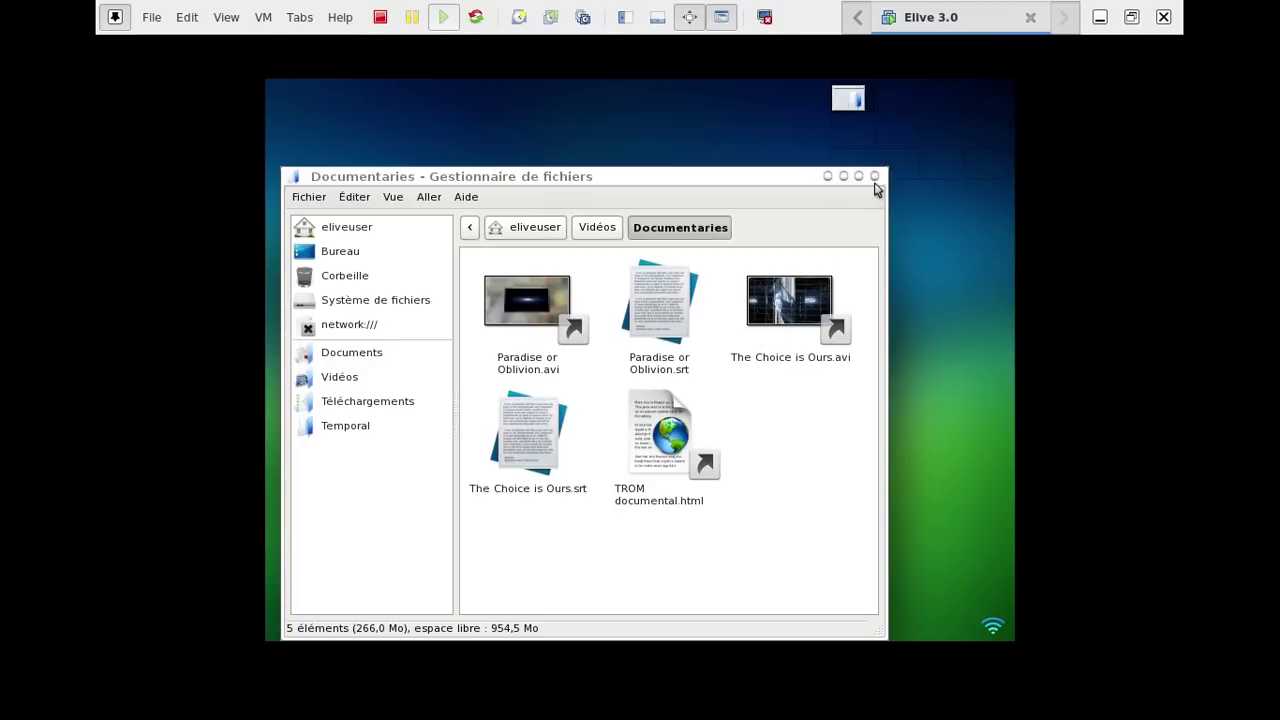
click(874, 177)
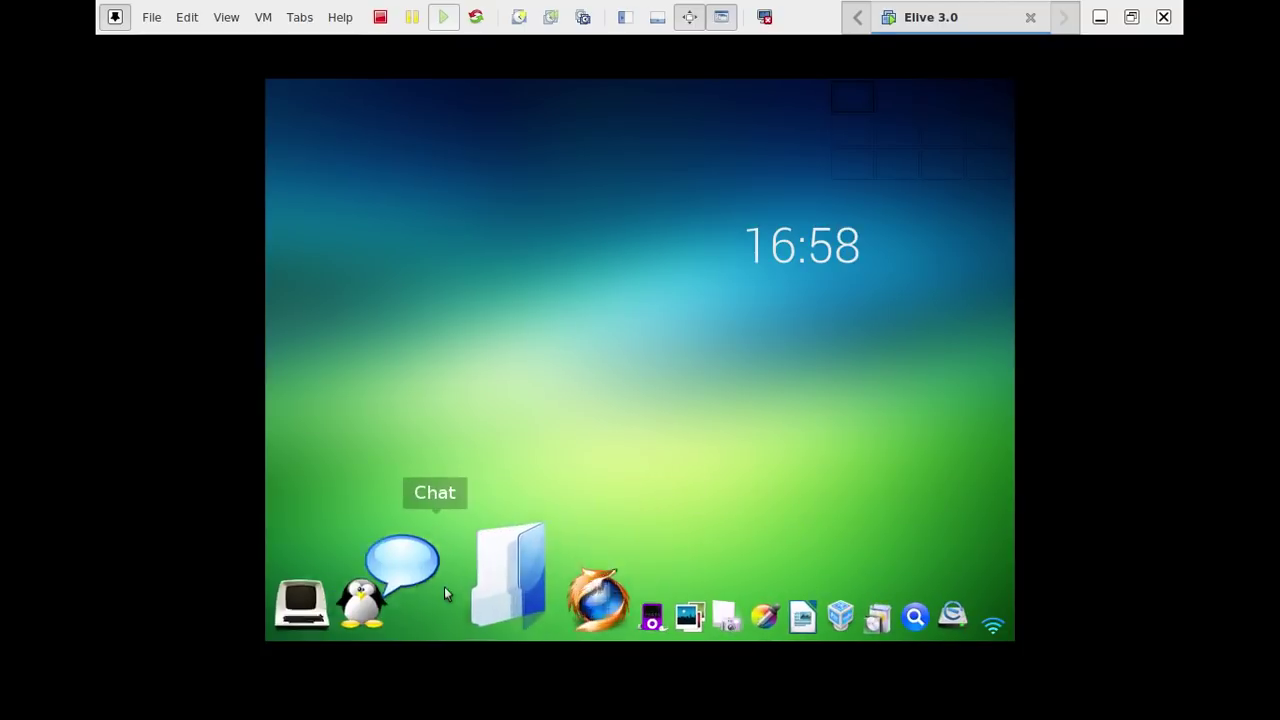
click(398, 597)
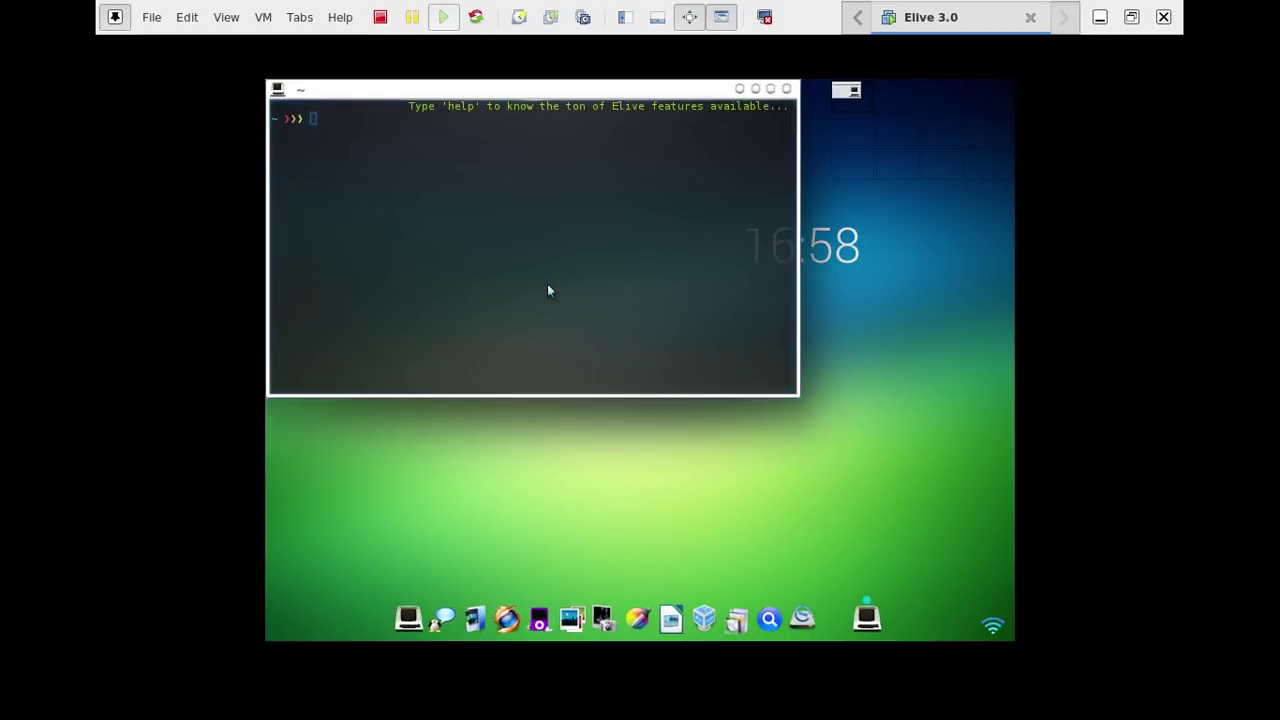
text(un)
text(ame -a)
key(Return)
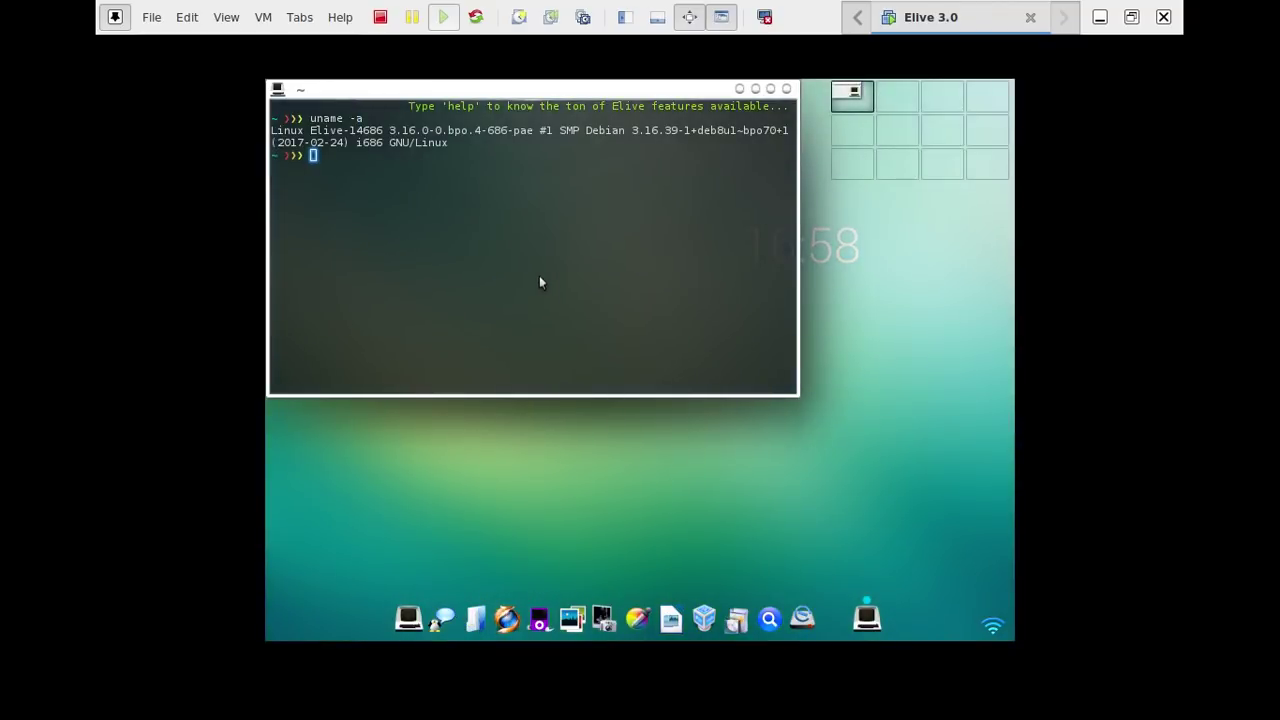
click(787, 89)
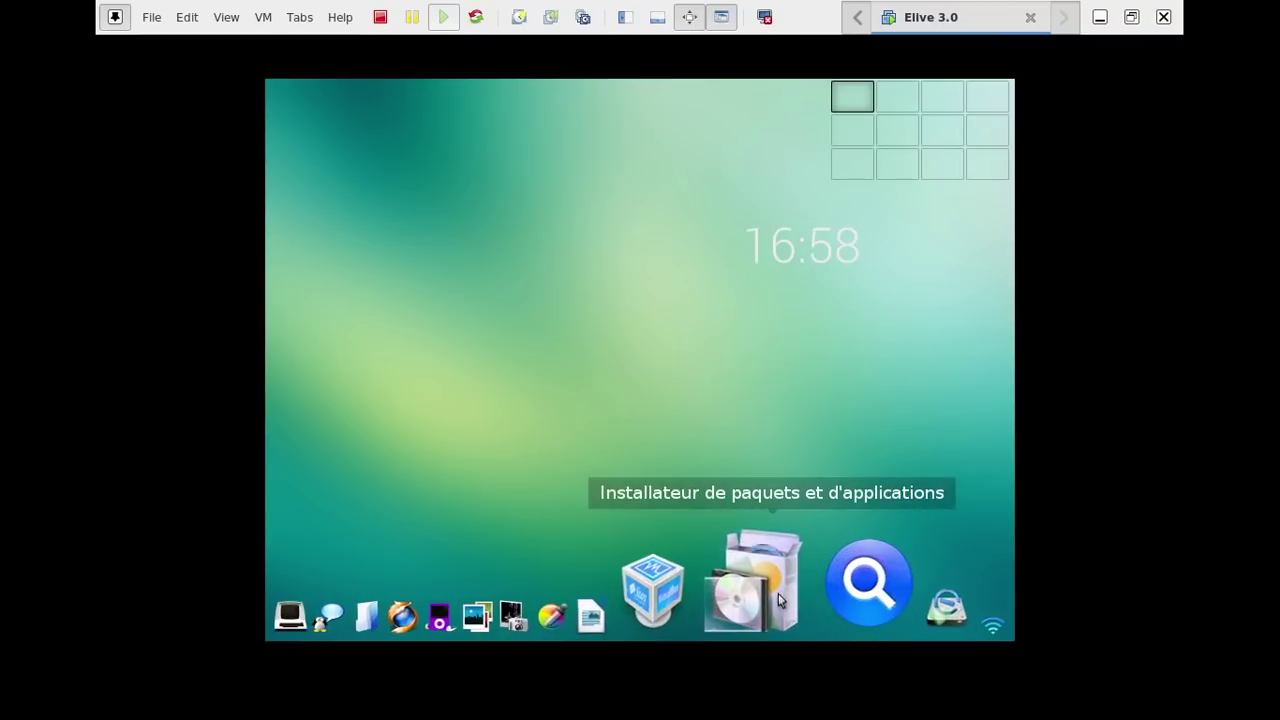
Start the Elive installer, enable bug reports, fix and confirm the contact e-mail, dismiss VMware's warning.
click(855, 597)
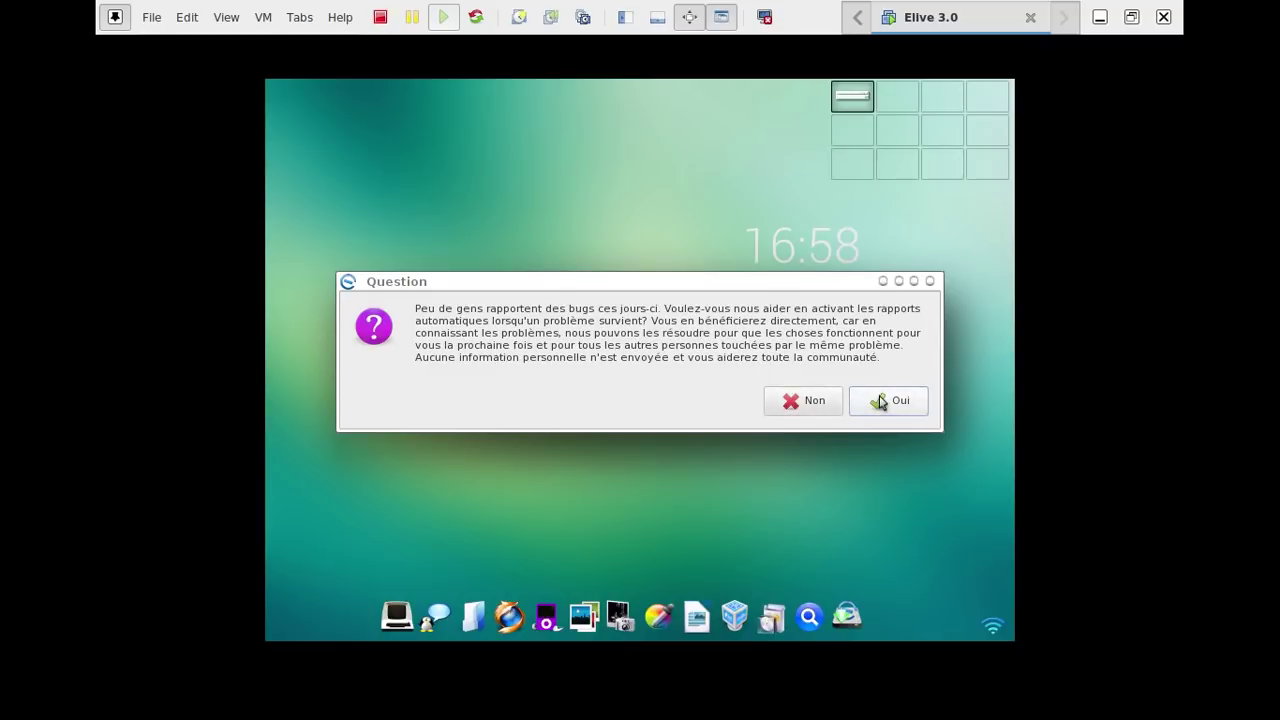
click(879, 398)
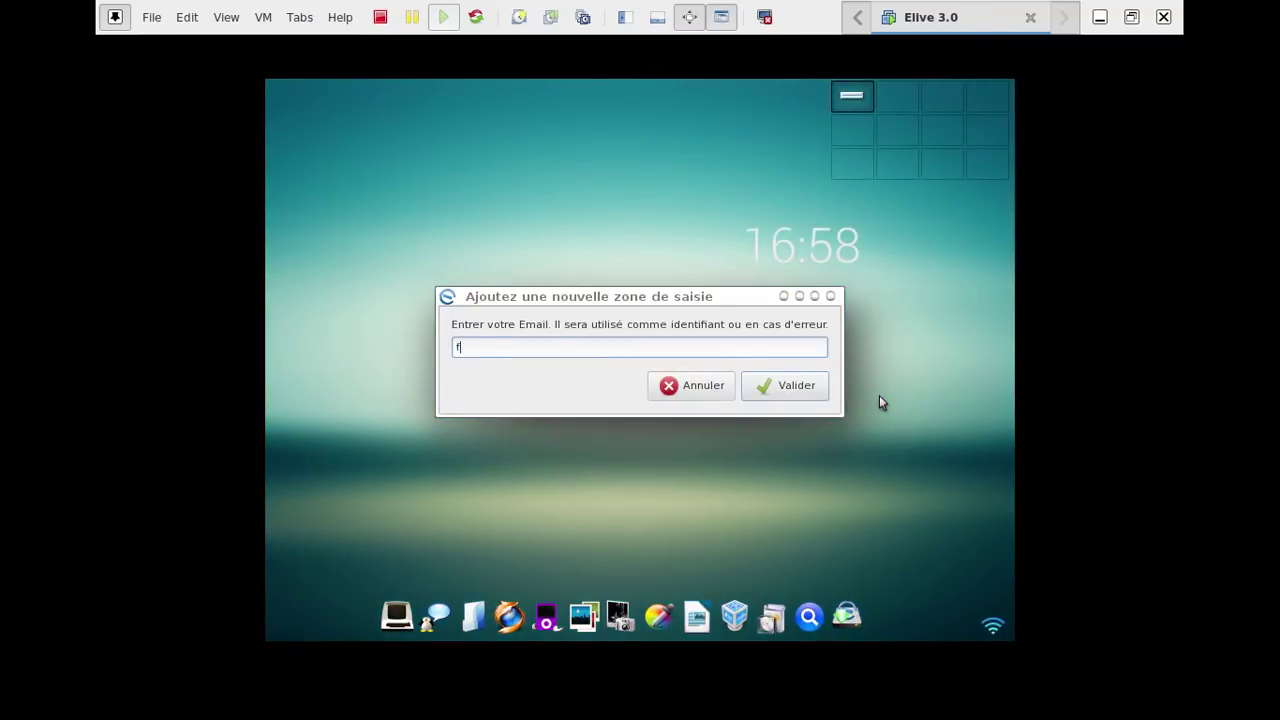
key(BackSpace)
key(BackSpace)
key(BackSpace)
key(BackSpace)
key(BackSpace)
key(BackSpace)
text(ee.fr)
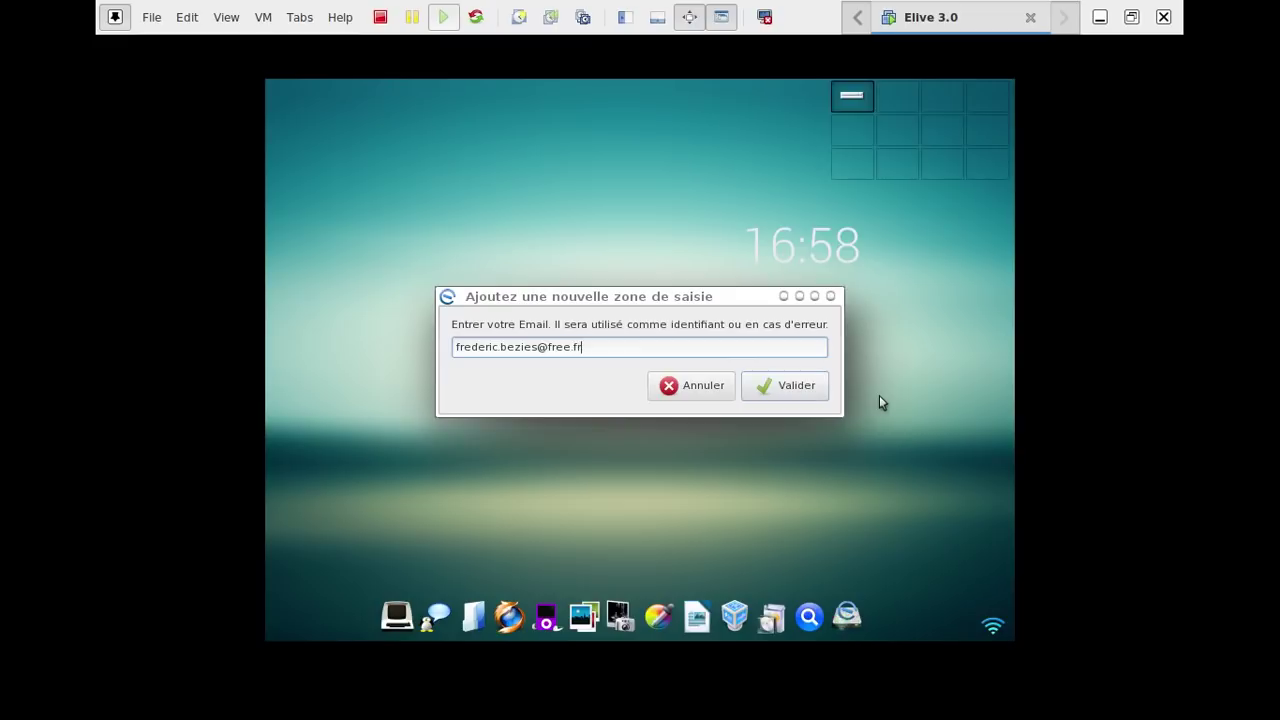
click(800, 390)
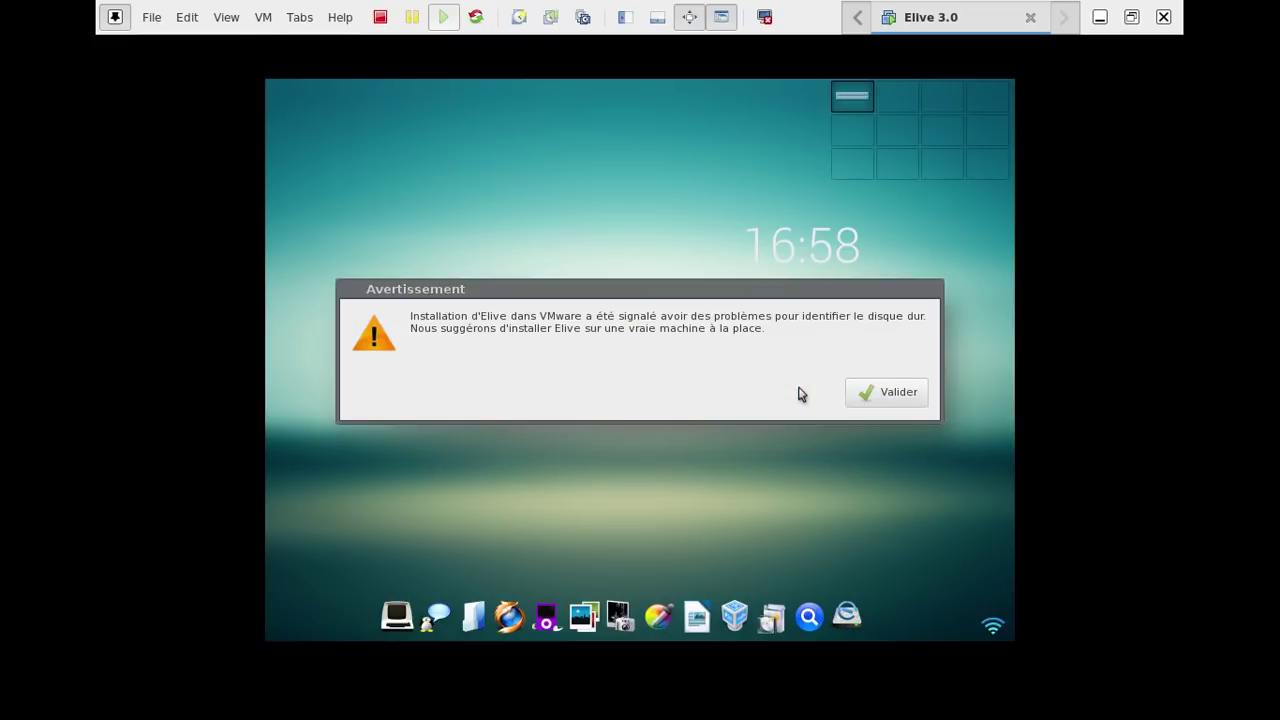
click(884, 396)
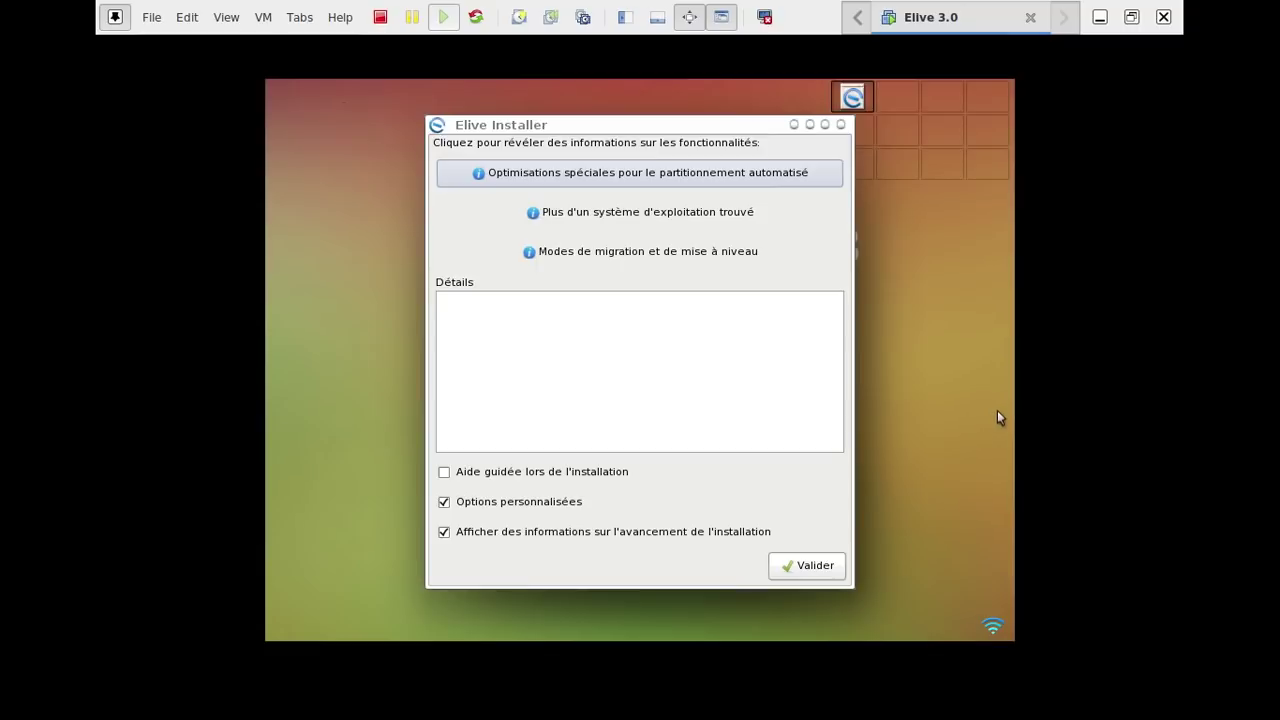
Accept the installer options and choose Automatic whole-disk partitioning.
click(819, 572)
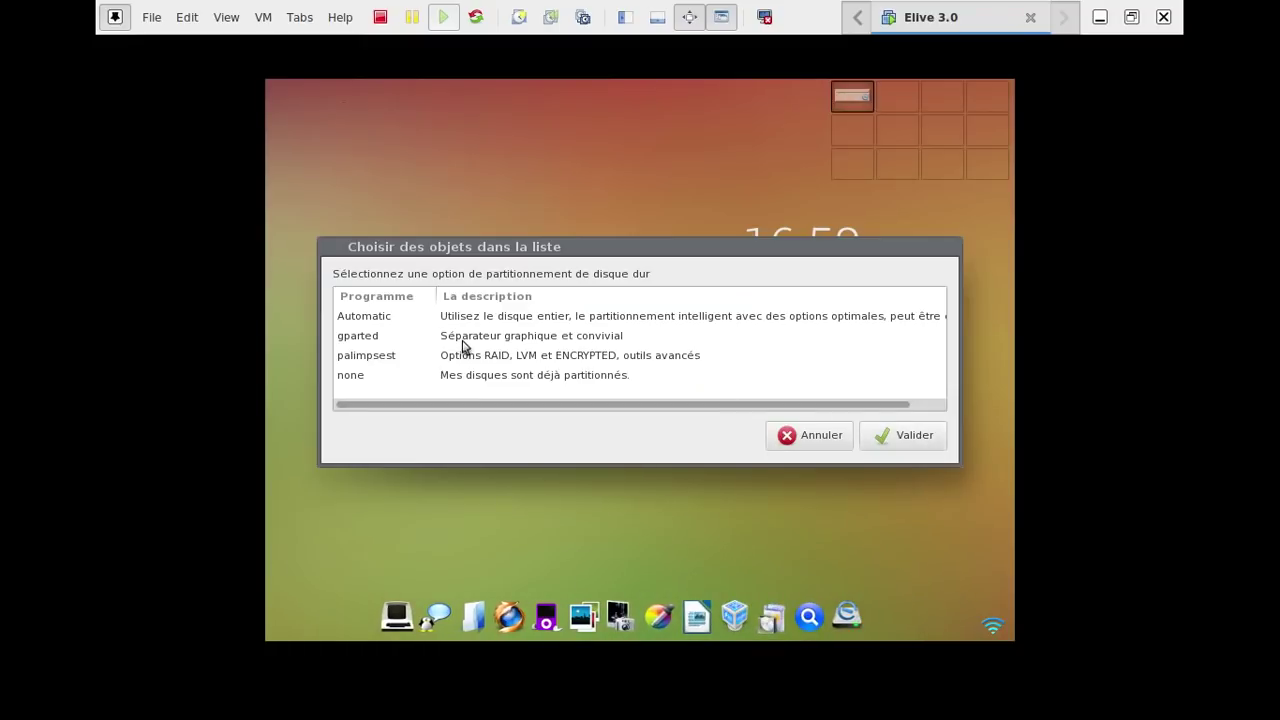
click(400, 316)
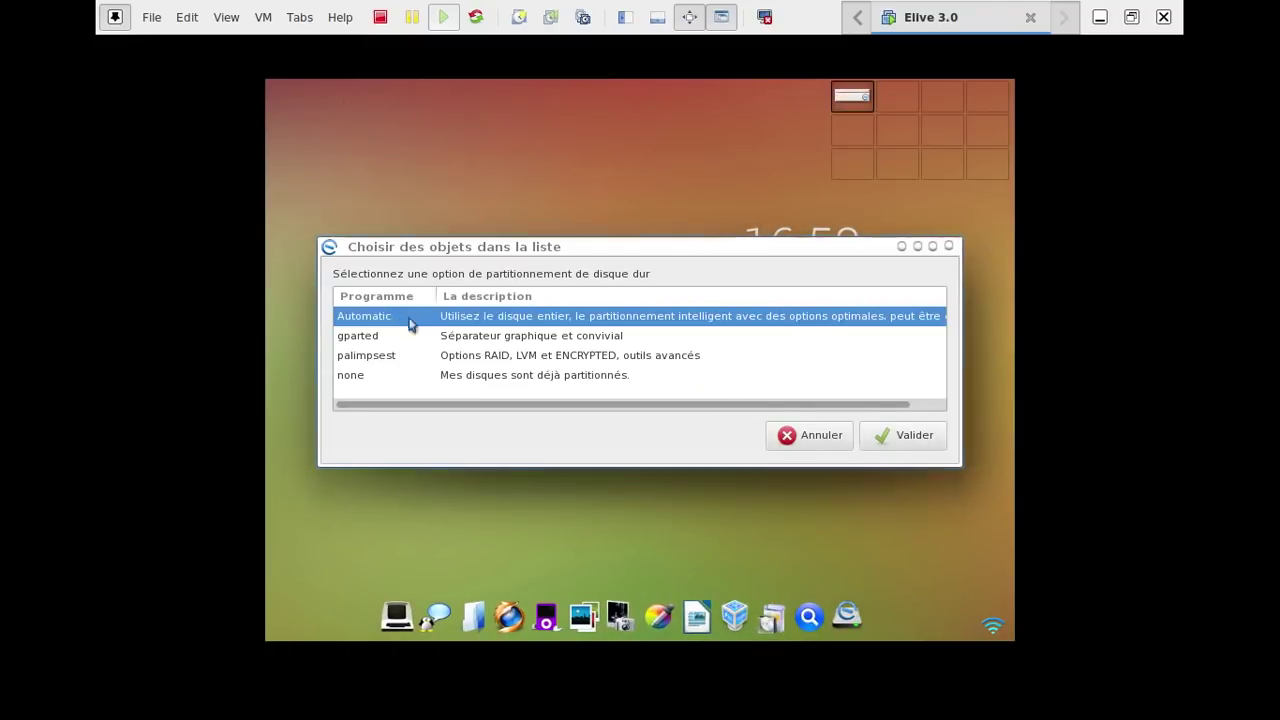
click(899, 440)
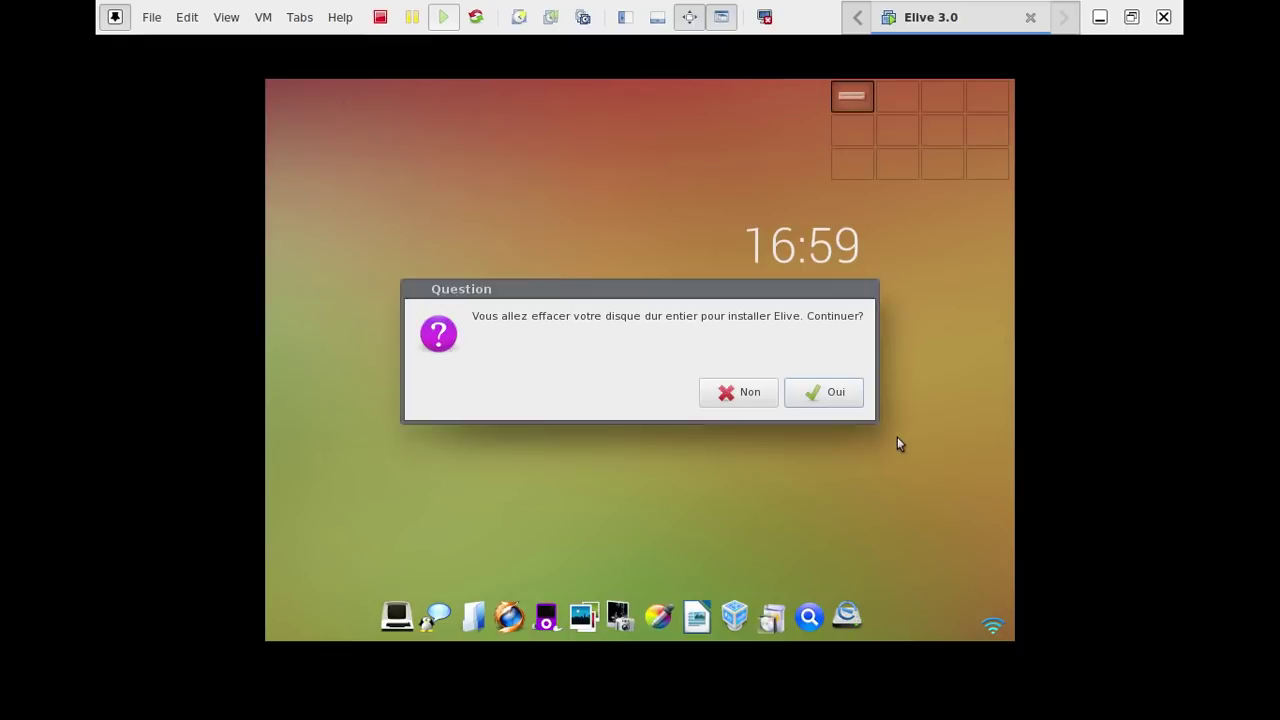
Confirm erasing the entire disk for Elive and decline disk encryption.
click(840, 414)
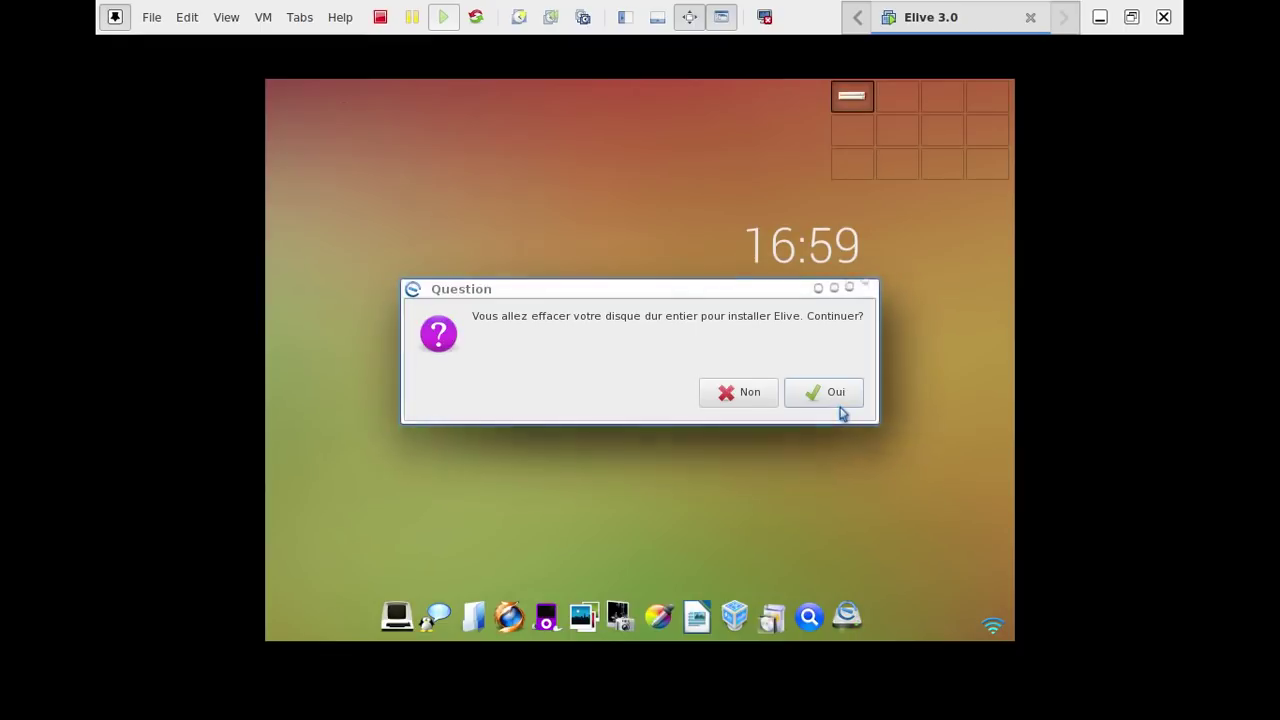
click(823, 401)
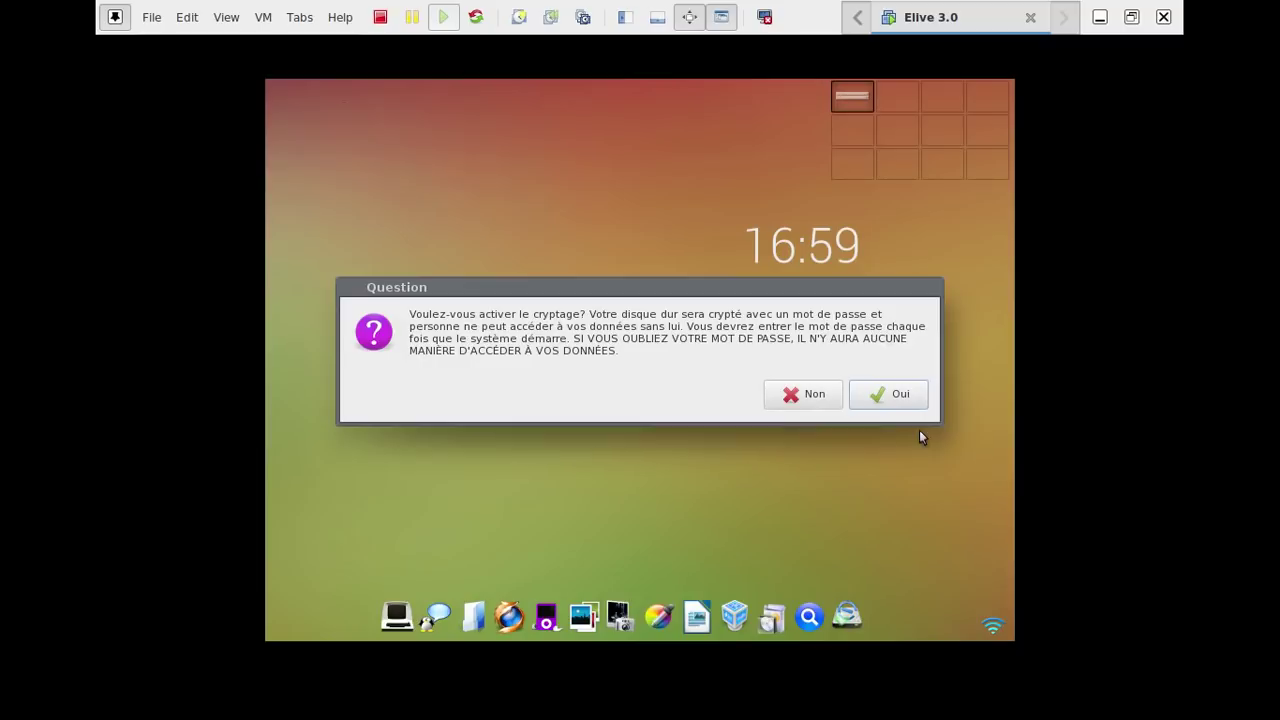
click(786, 393)
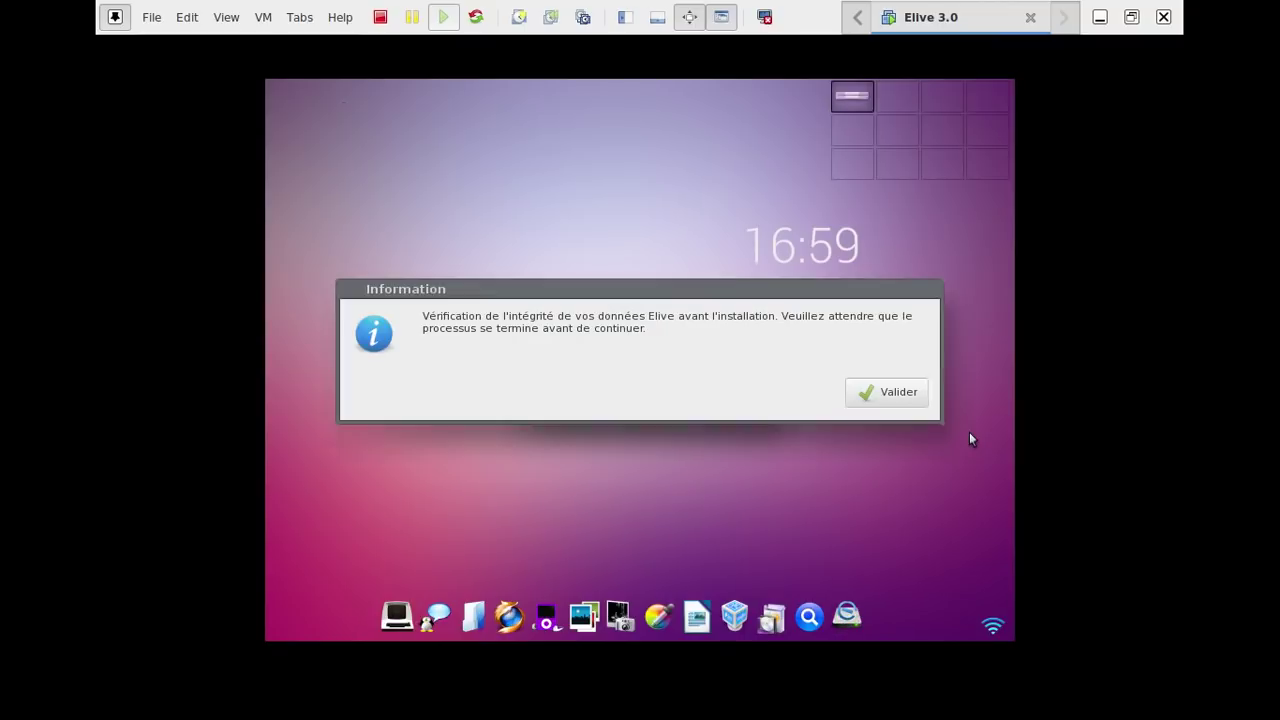
Acknowledge the data-integrity notice so Elive starts installing to the hard disk.
click(890, 399)
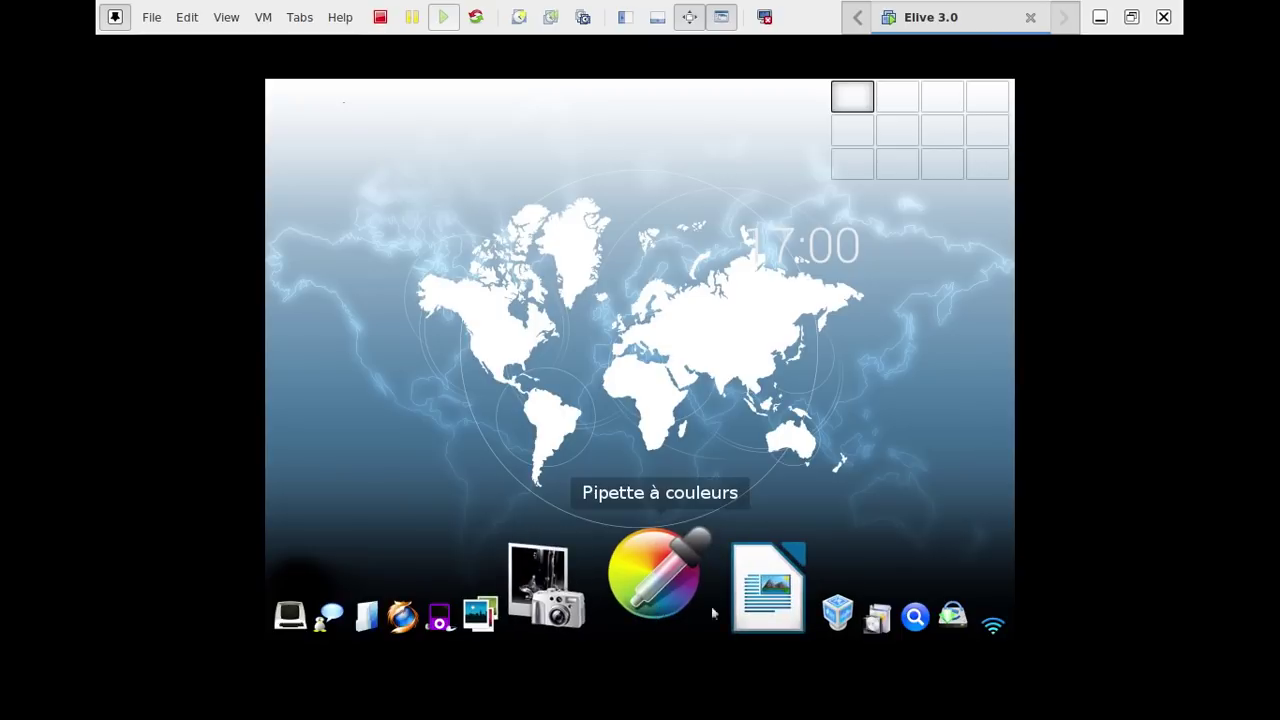
click(790, 606)
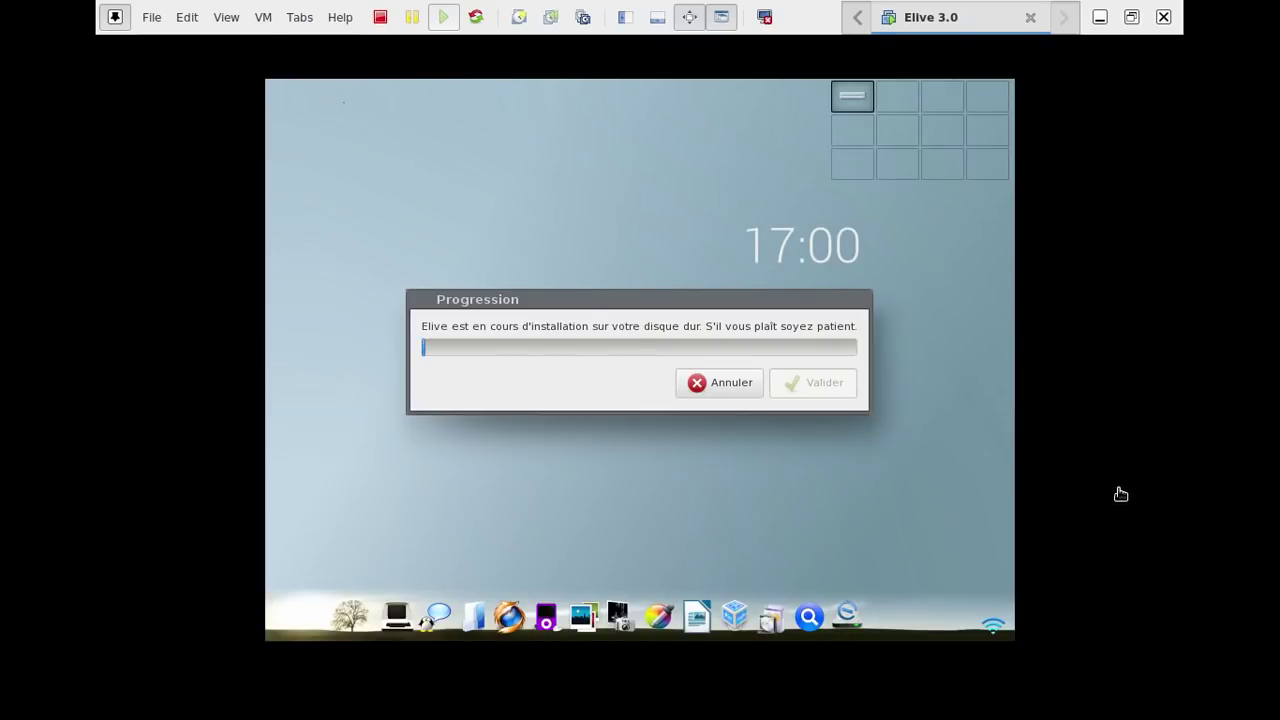
Exit VMware full screen and save the screen recording made so far.
click(689, 17)
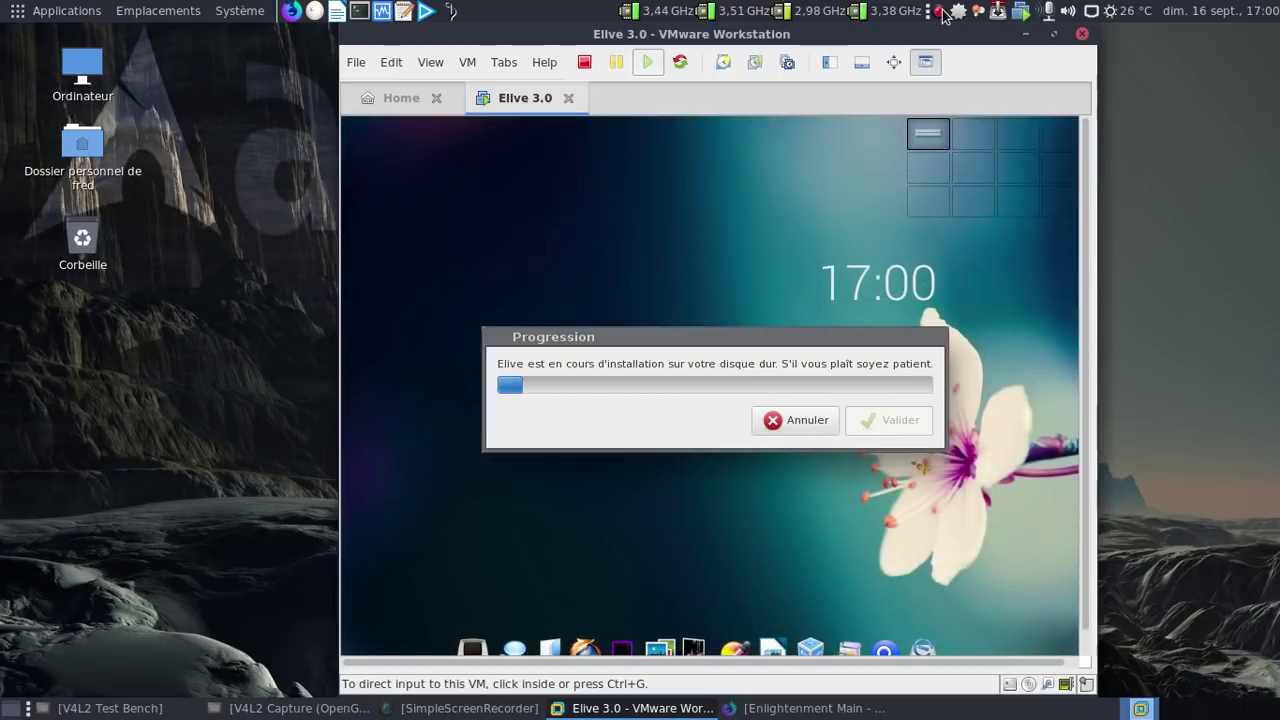
right_click(940, 12)
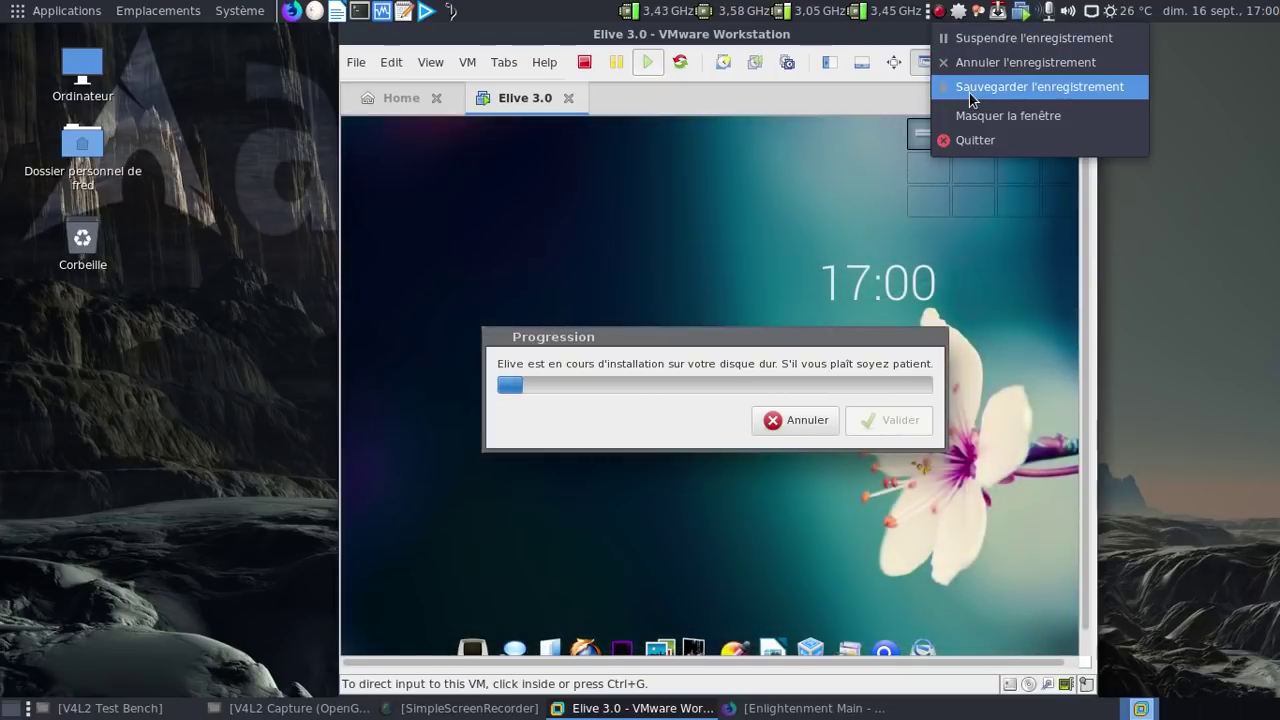
click(1045, 88)
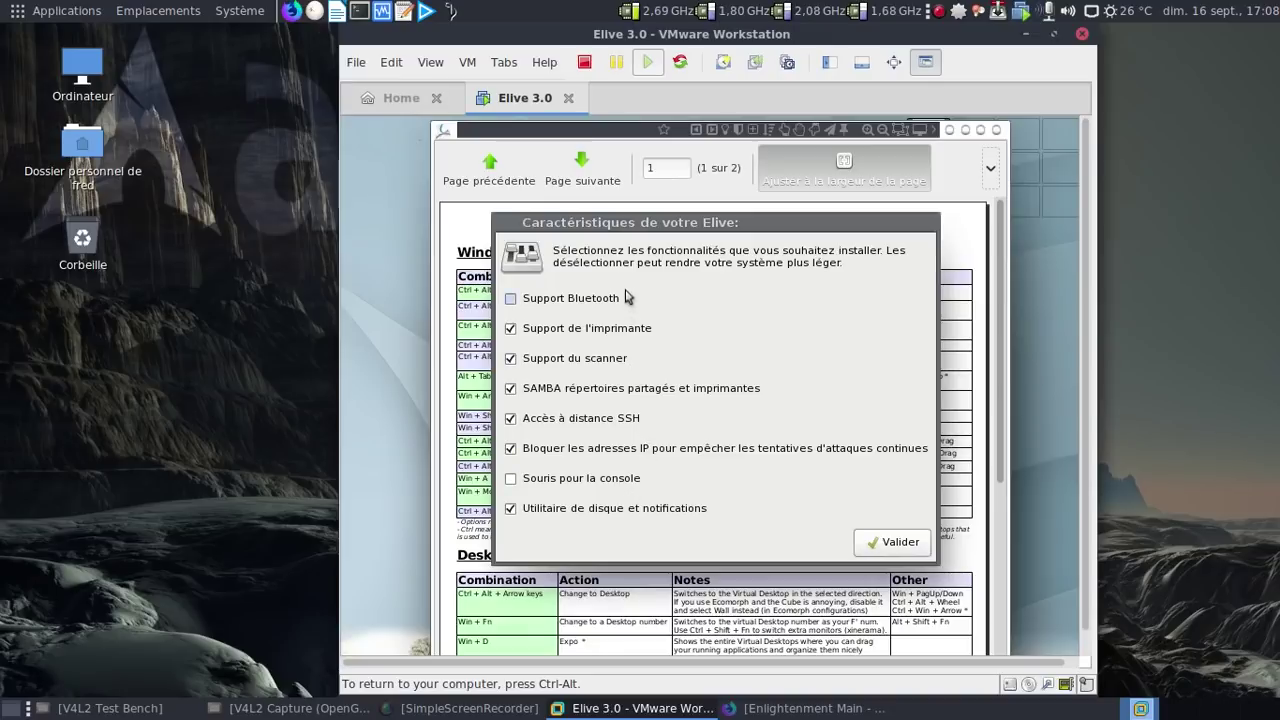
Confirm Elive's feature, hardware, application, browser (Chrome, Firefox, Netsurf, Surf) and slimming selections.
click(889, 544)
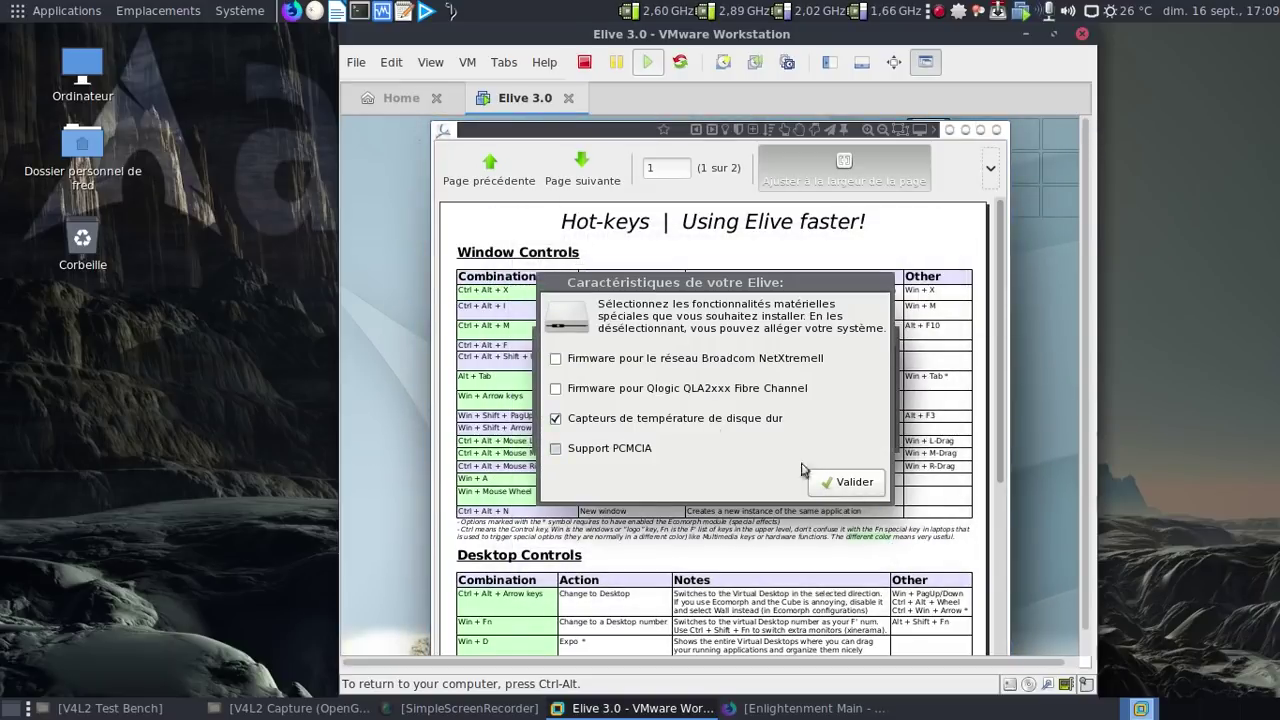
click(830, 481)
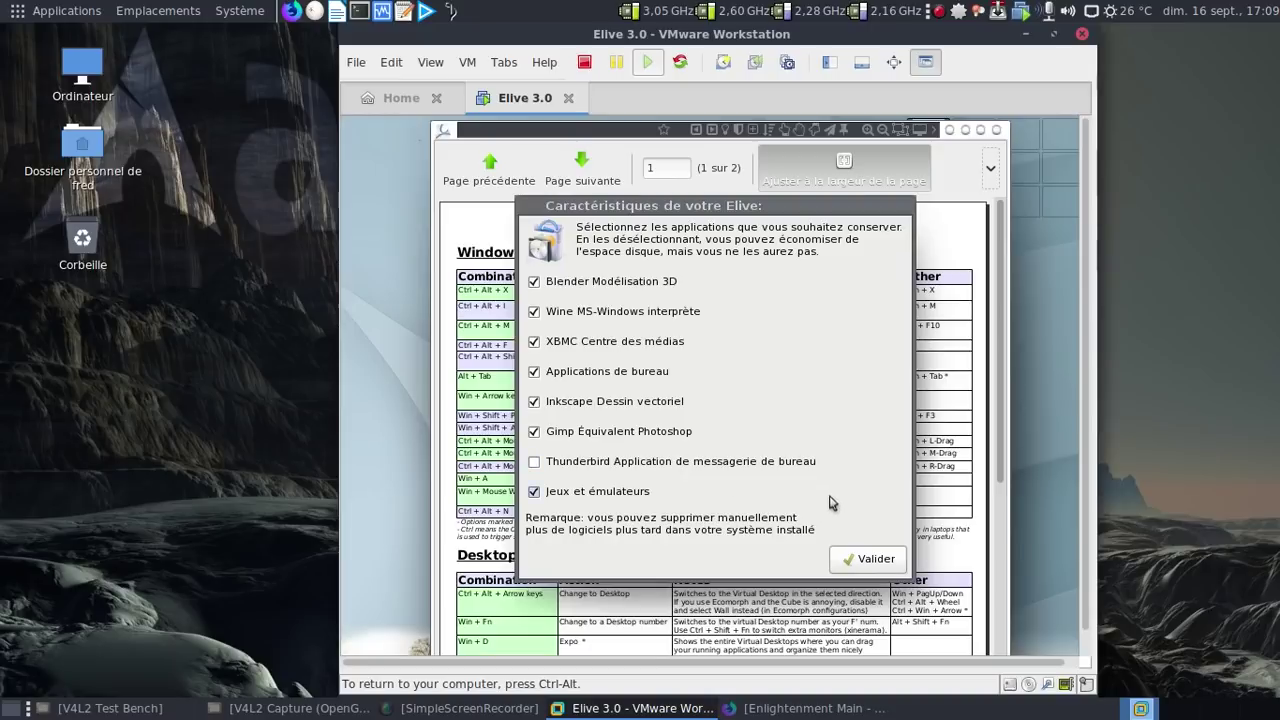
click(866, 558)
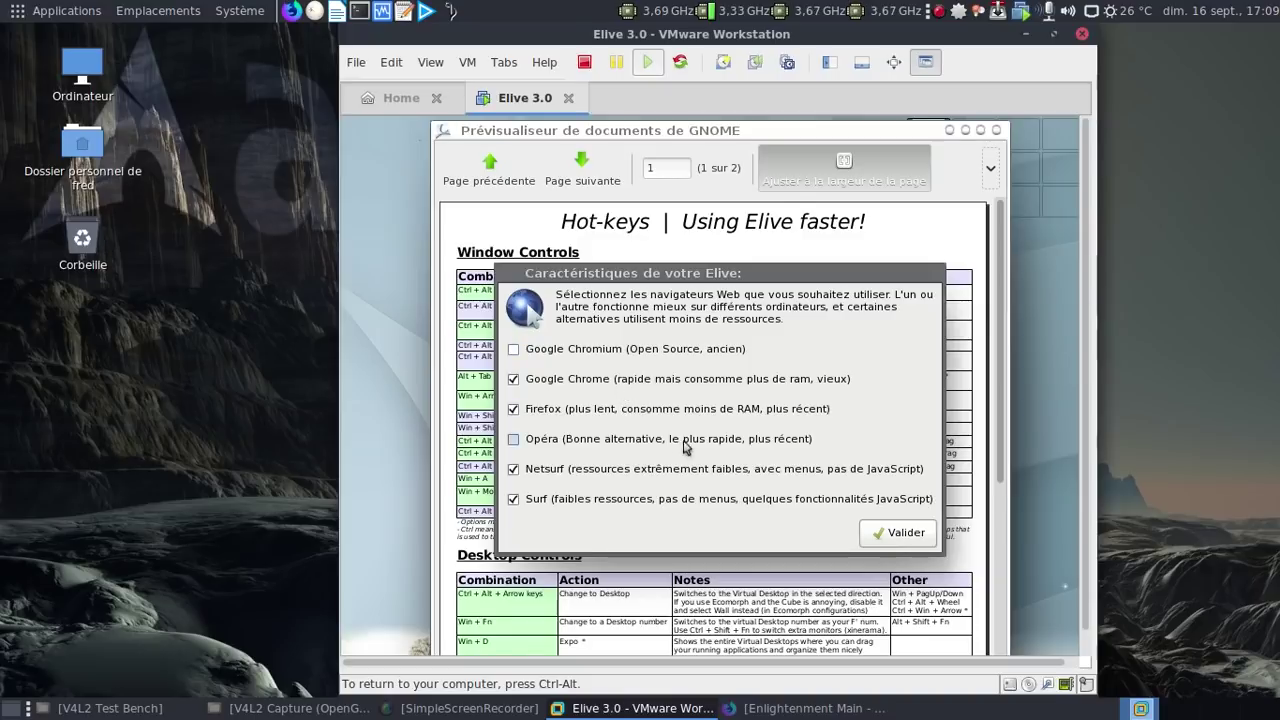
click(881, 533)
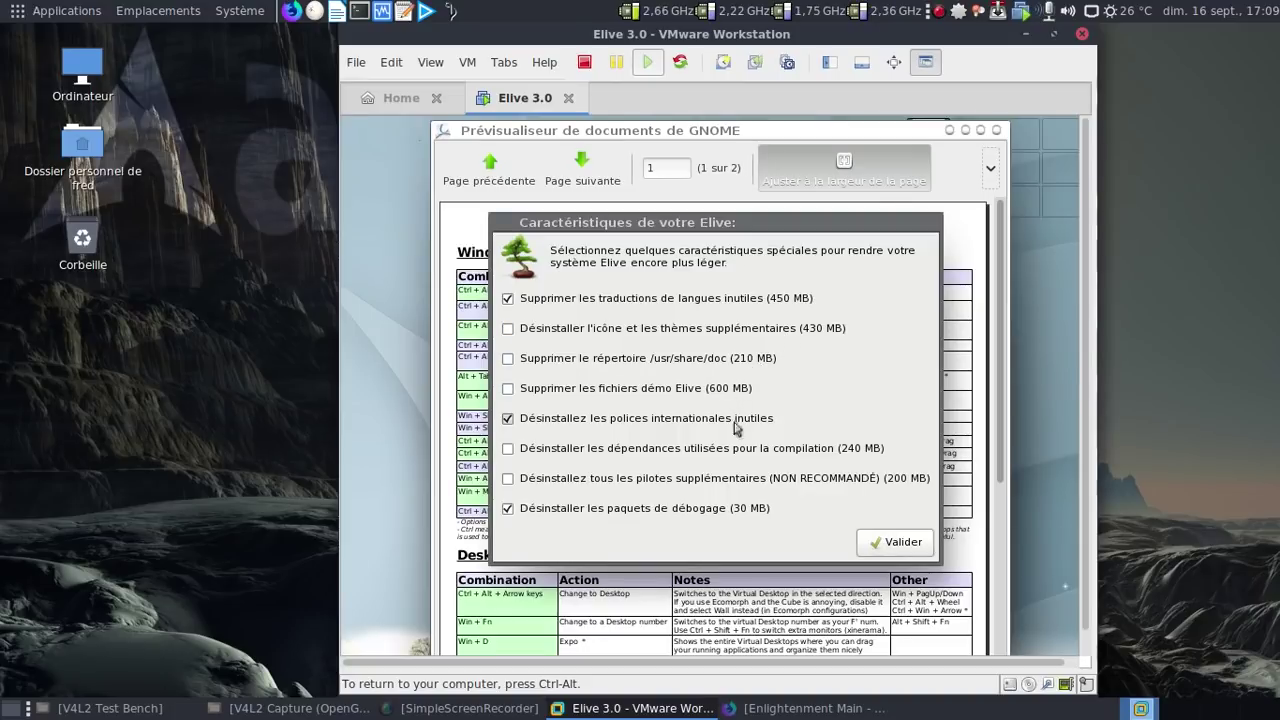
click(896, 551)
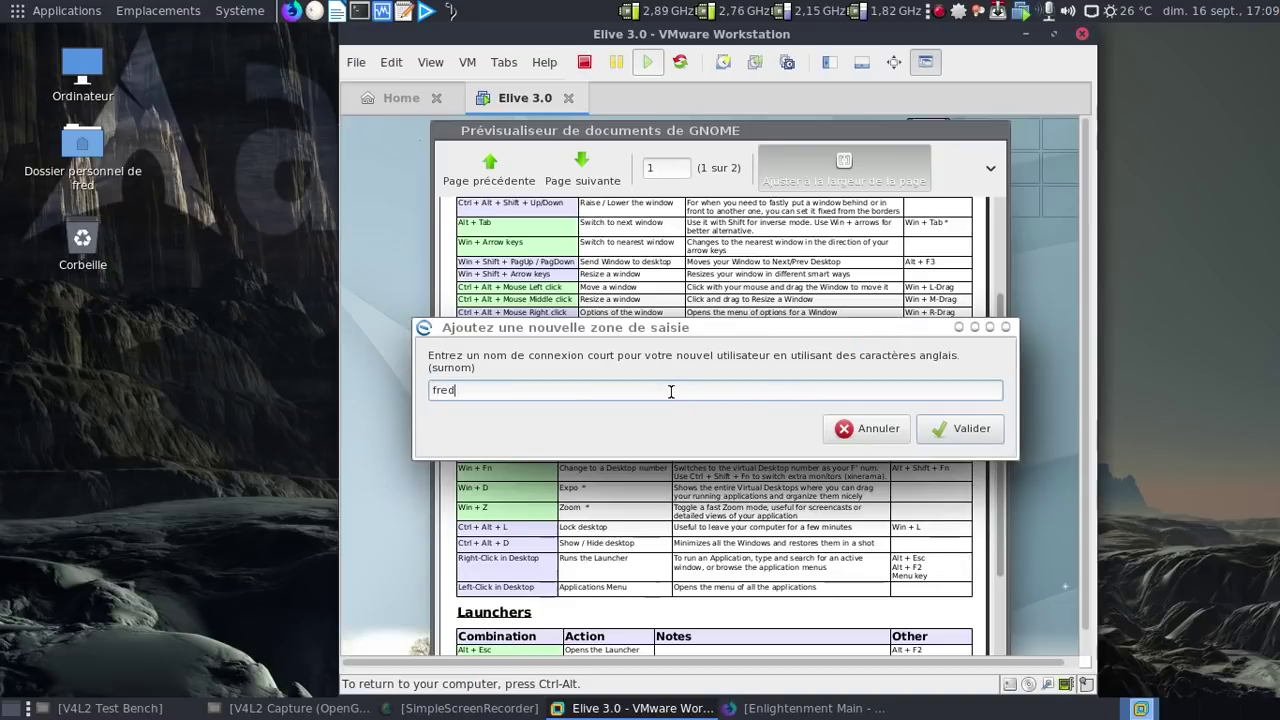
Accept the suggested login name and confirm the extra features, including passwordless package management.
key(Return)
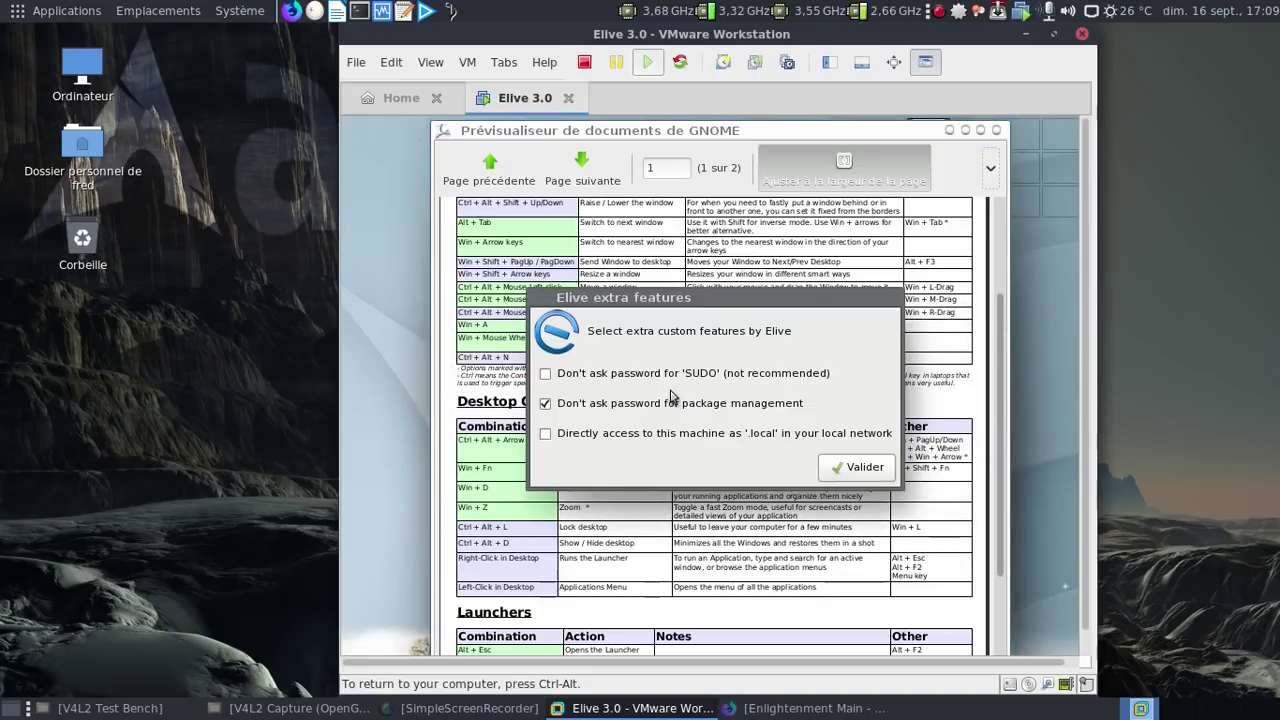
click(845, 471)
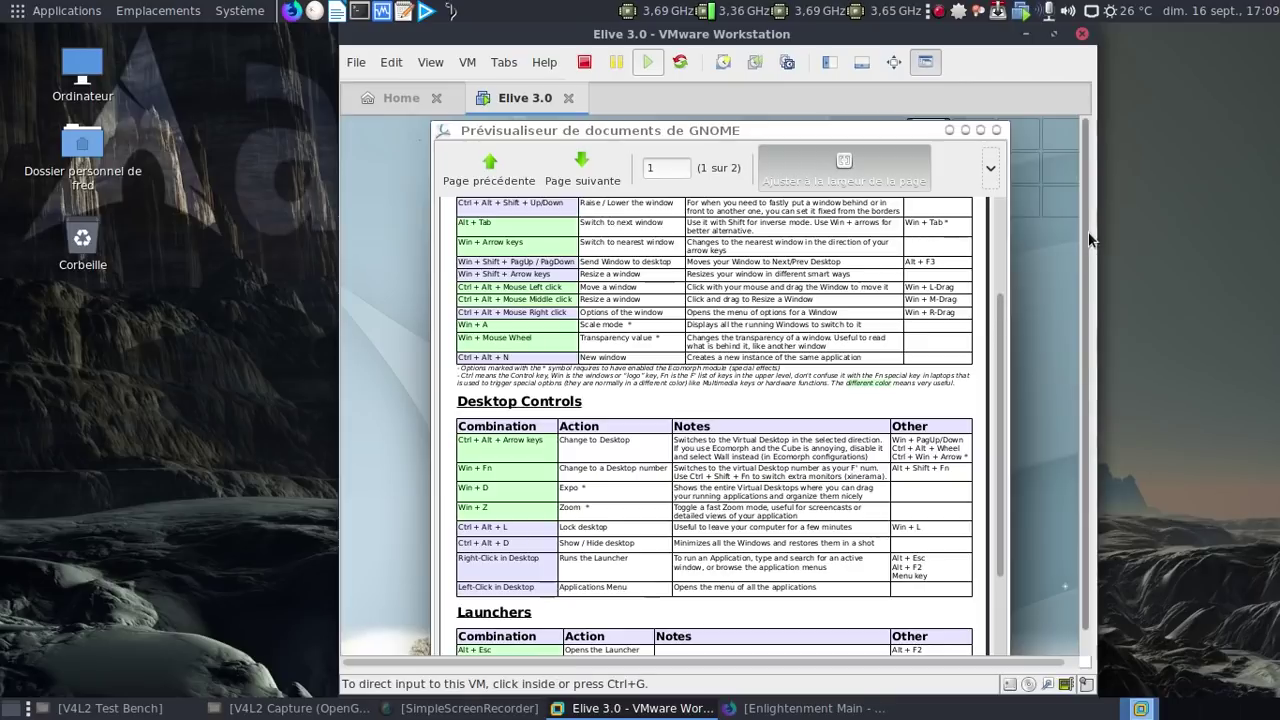
Review and accept the list of packages to keep.
scroll(1084, 274, down, 1)
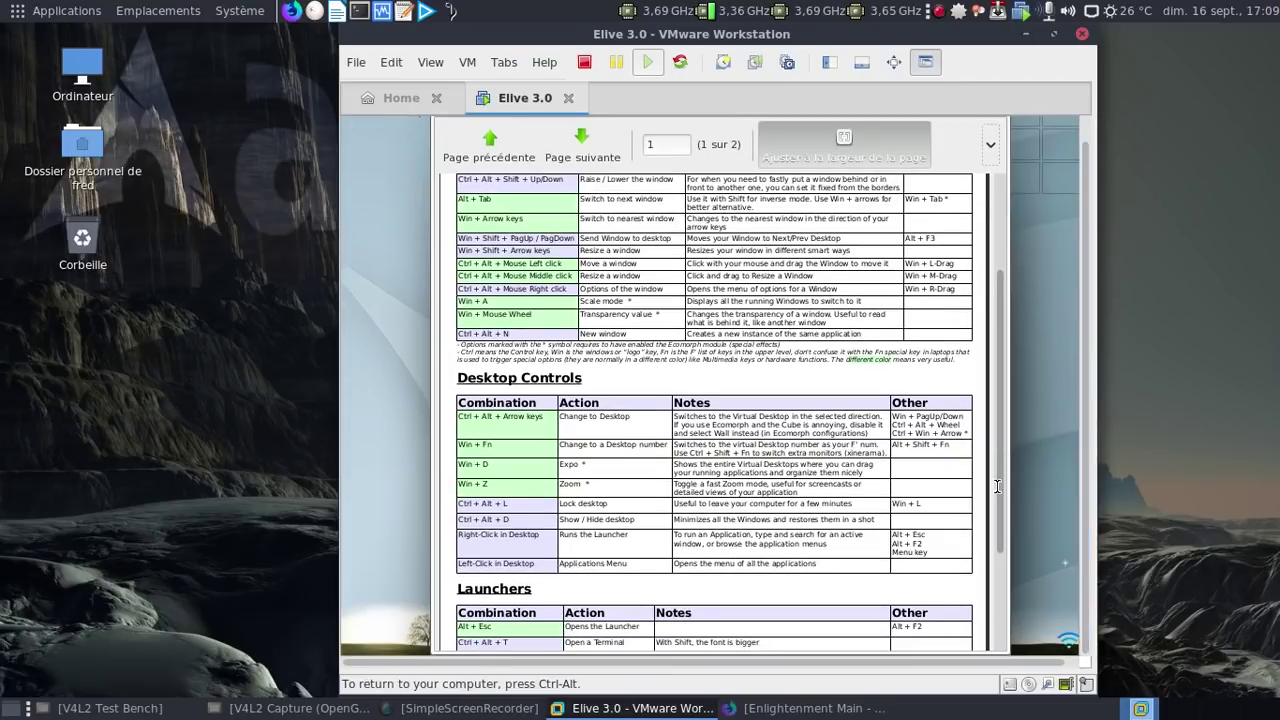
scroll(970, 365, up, 3)
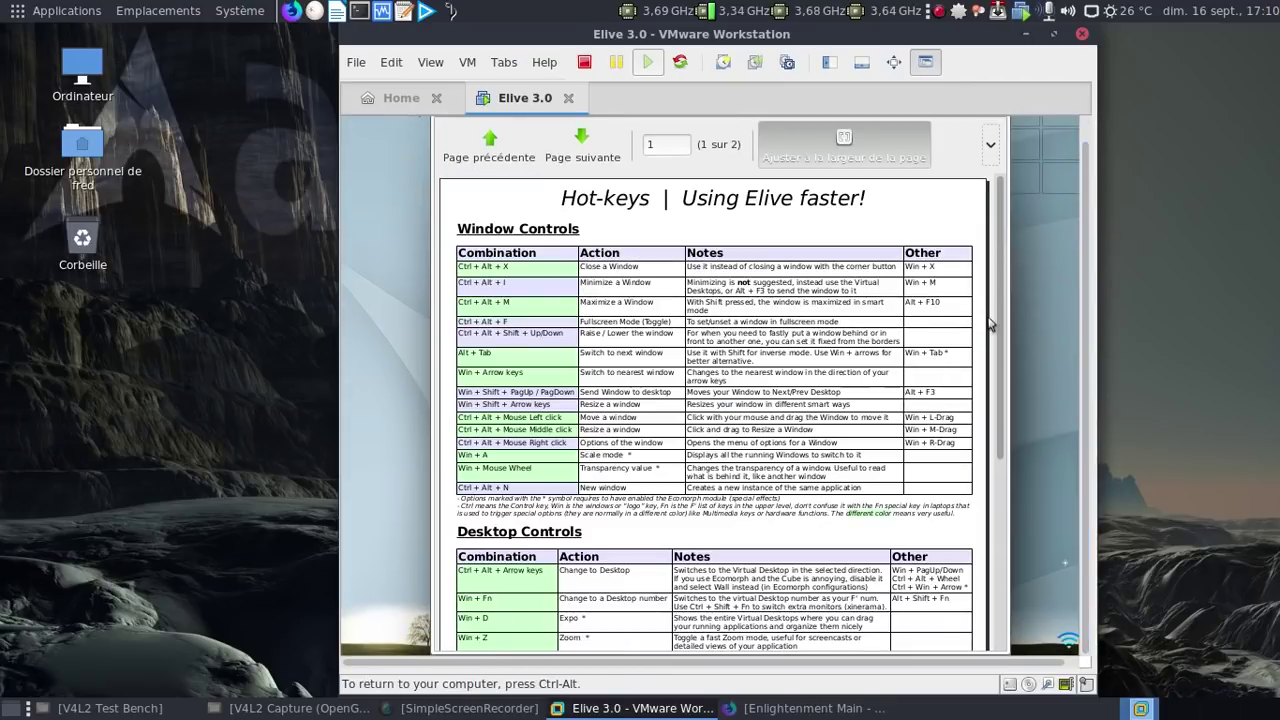
scroll(911, 326, down, 3)
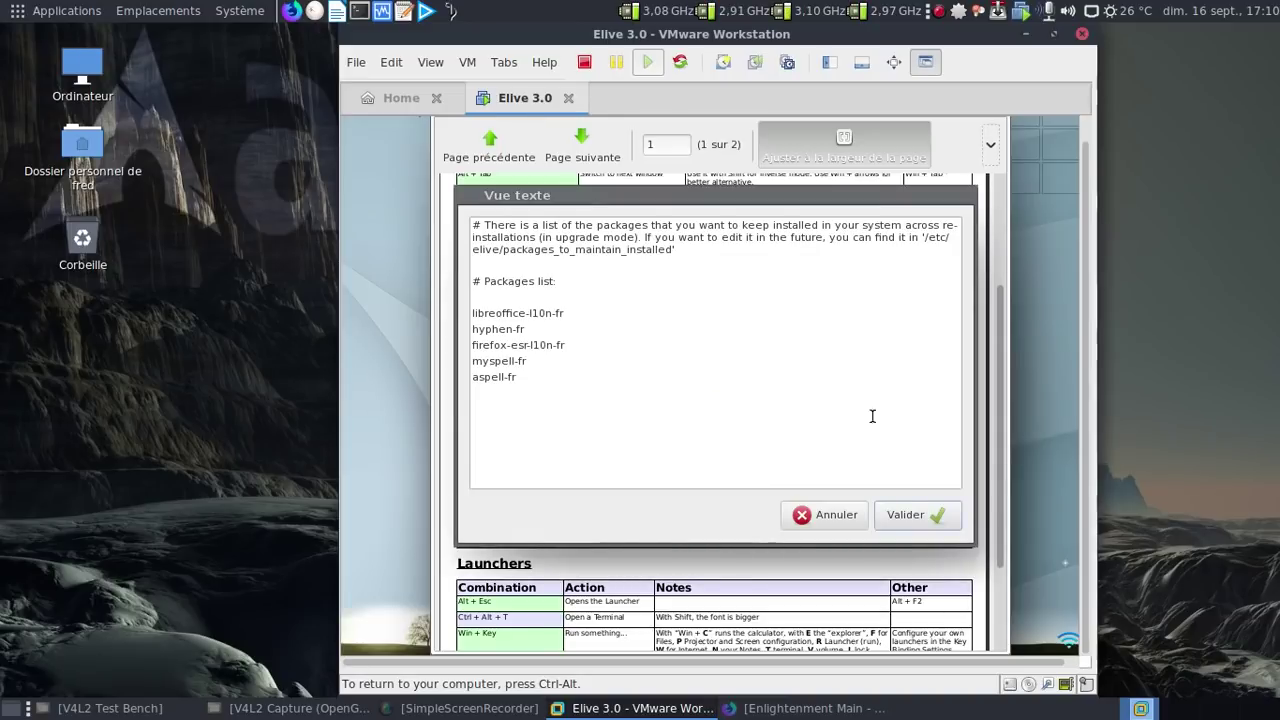
click(911, 516)
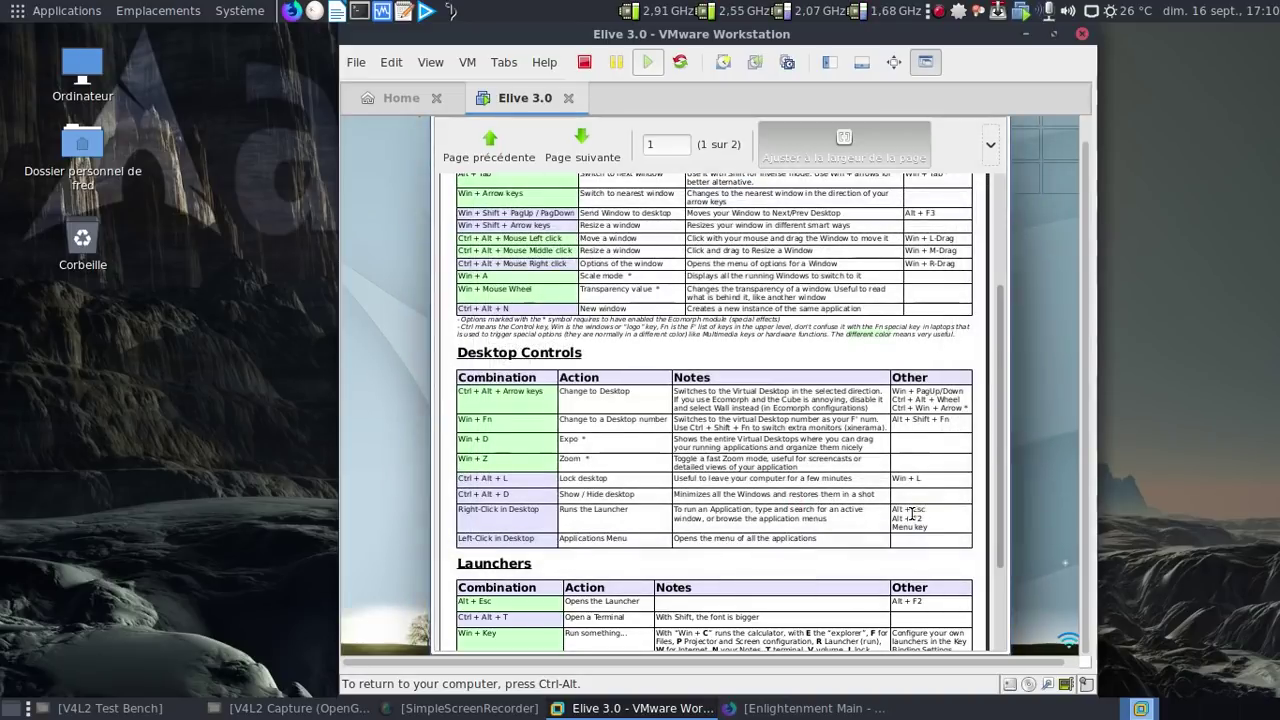
Look through page 2 of the hot-keys guide, then close the document viewer.
scroll(825, 352, down, 3)
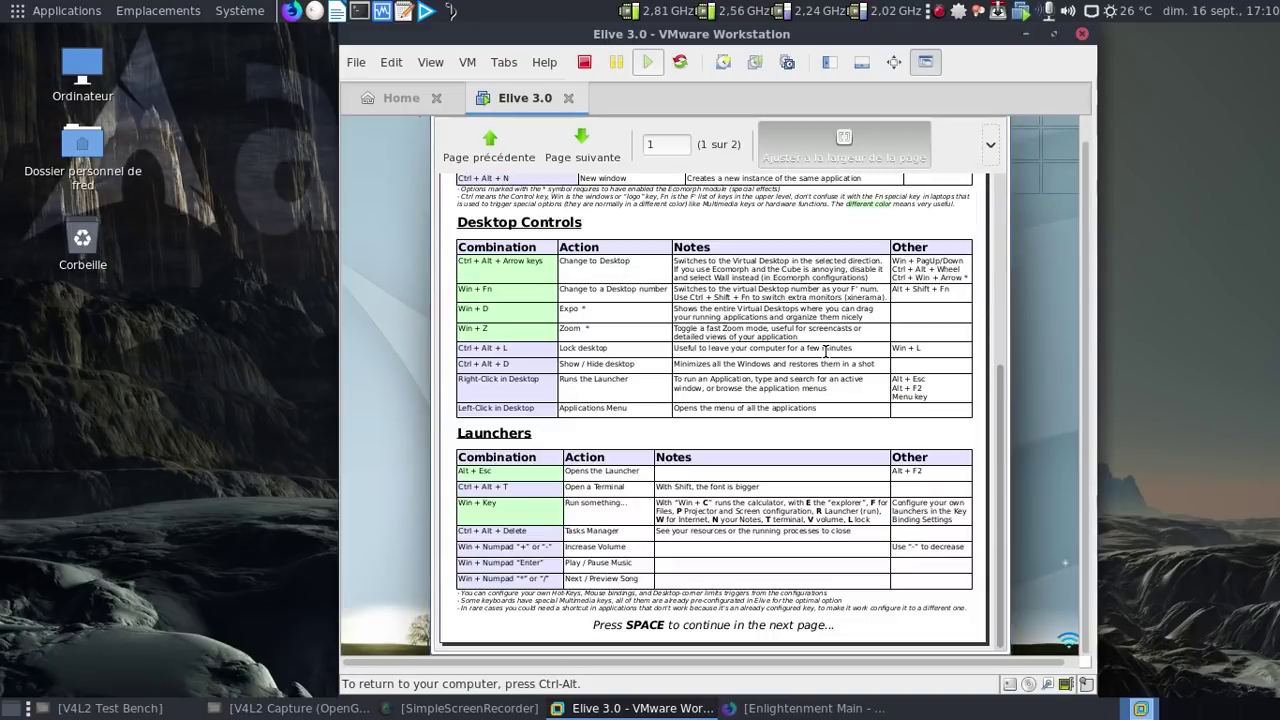
scroll(825, 352, up, 3)
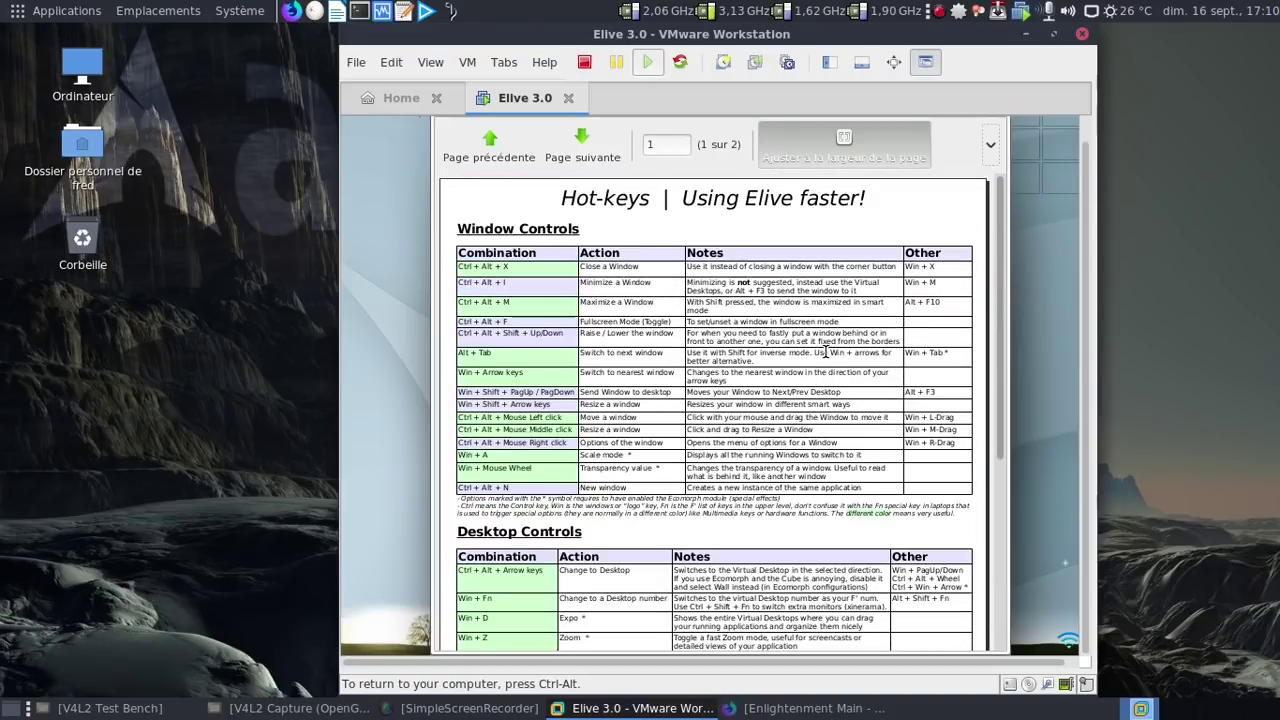
click(575, 148)
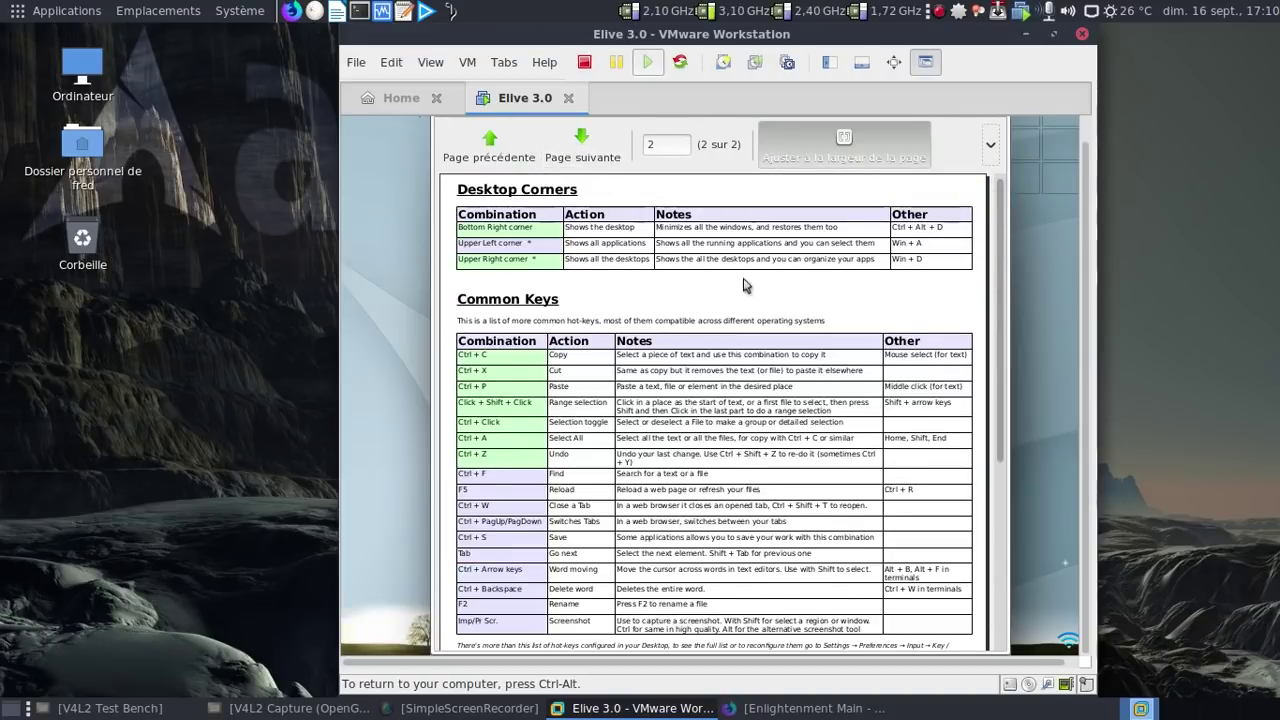
scroll(755, 283, down, 5)
scroll(755, 283, up, 4)
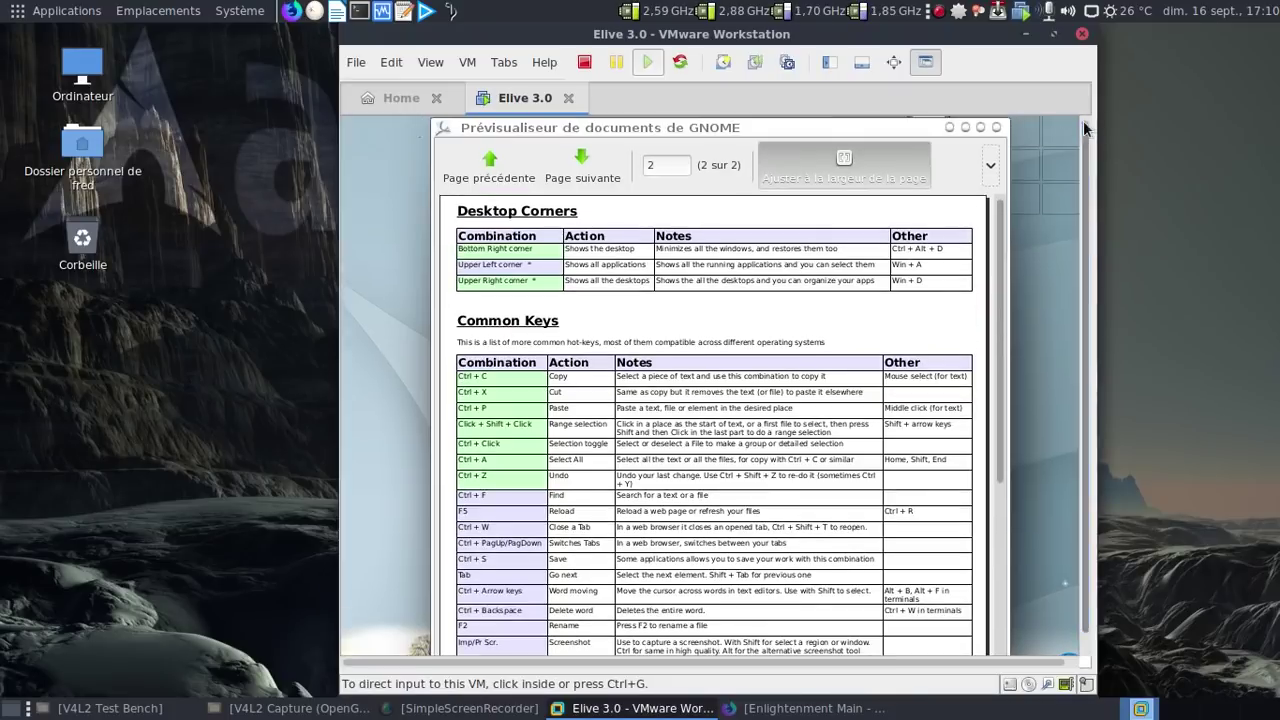
click(995, 130)
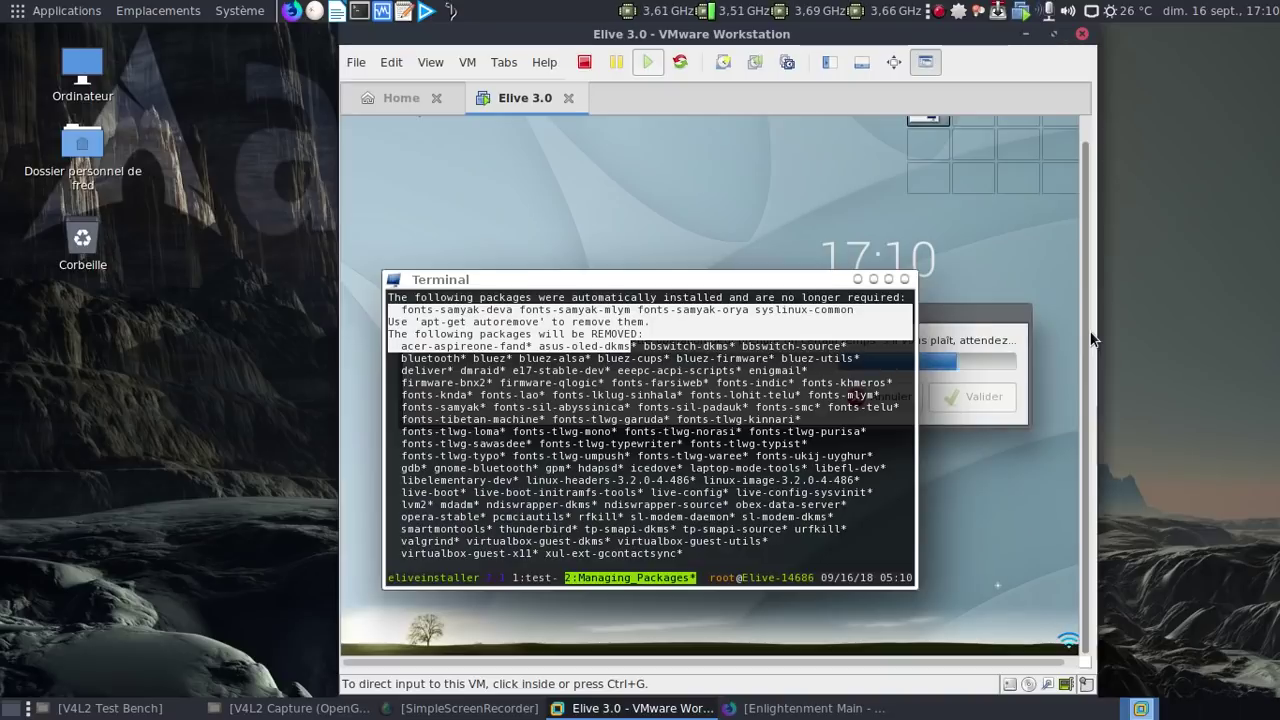
Move between the installation progress window and the package-removal terminal while removal runs to the password prompt.
click(939, 315)
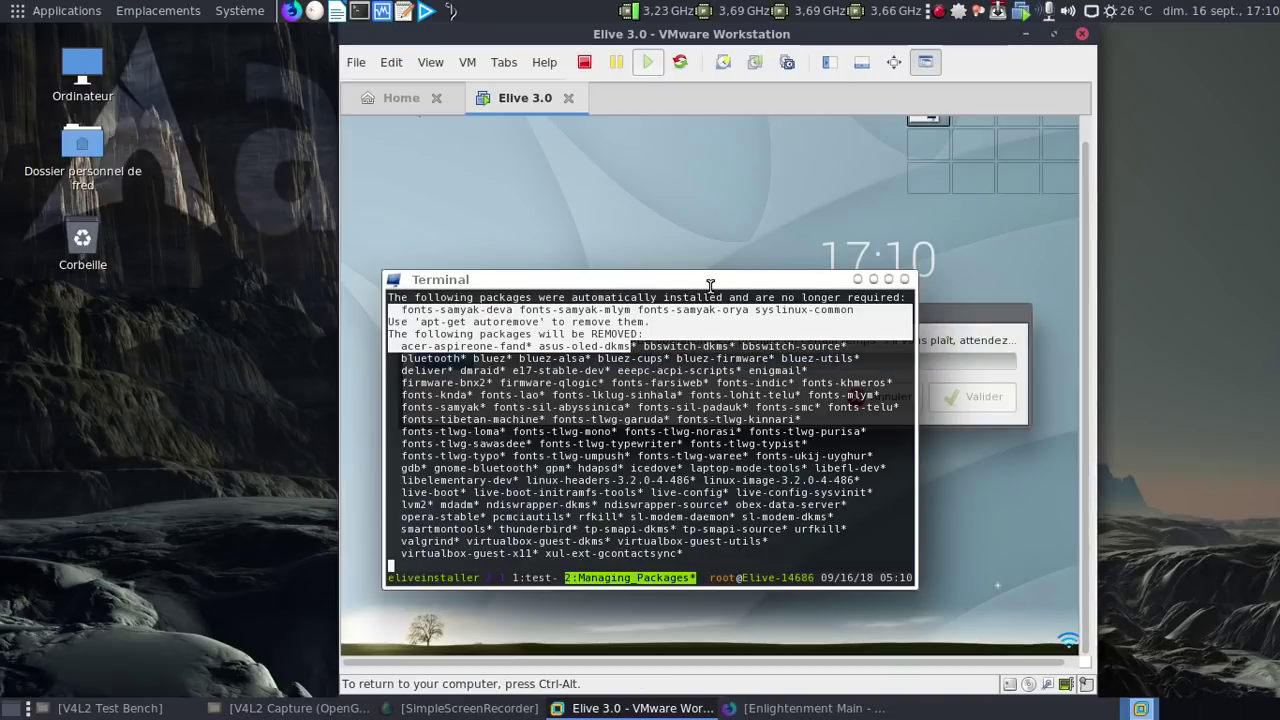
click(937, 313)
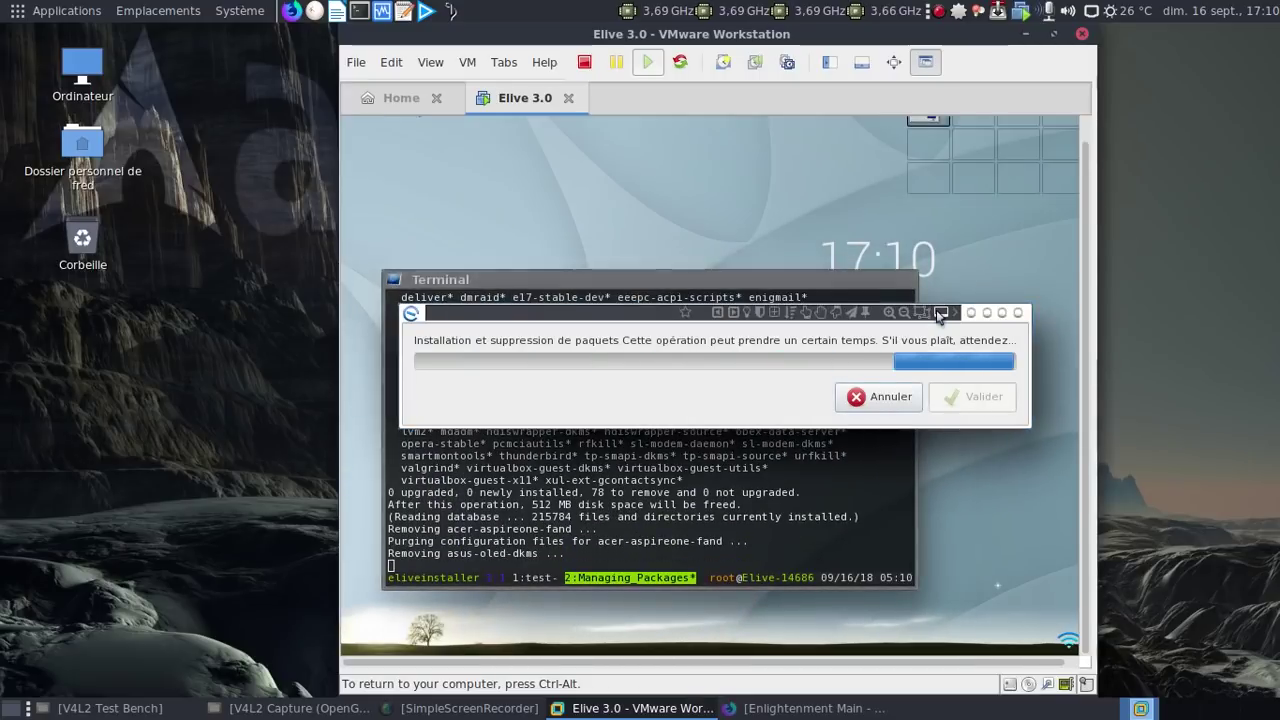
click(716, 278)
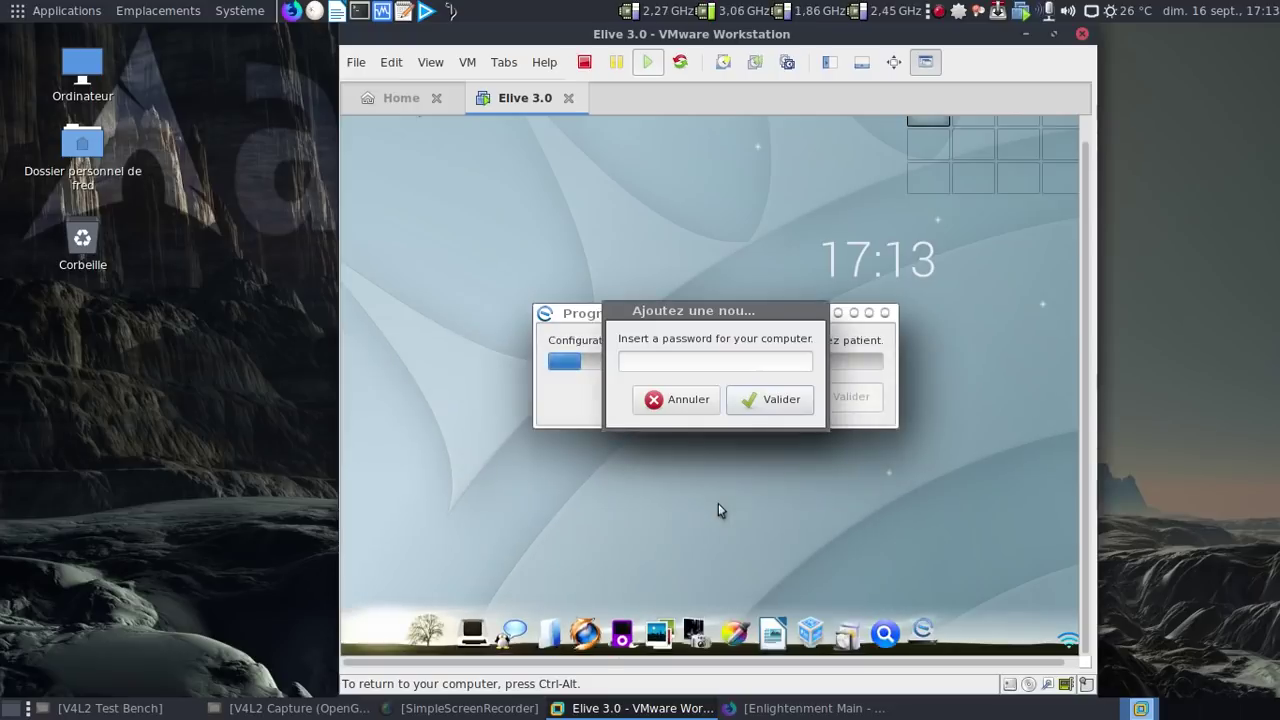
Enter the computer password twice, answer Non to automatic login, and keep the suggested hostname.
click(724, 365)
text(********)
key(Return)
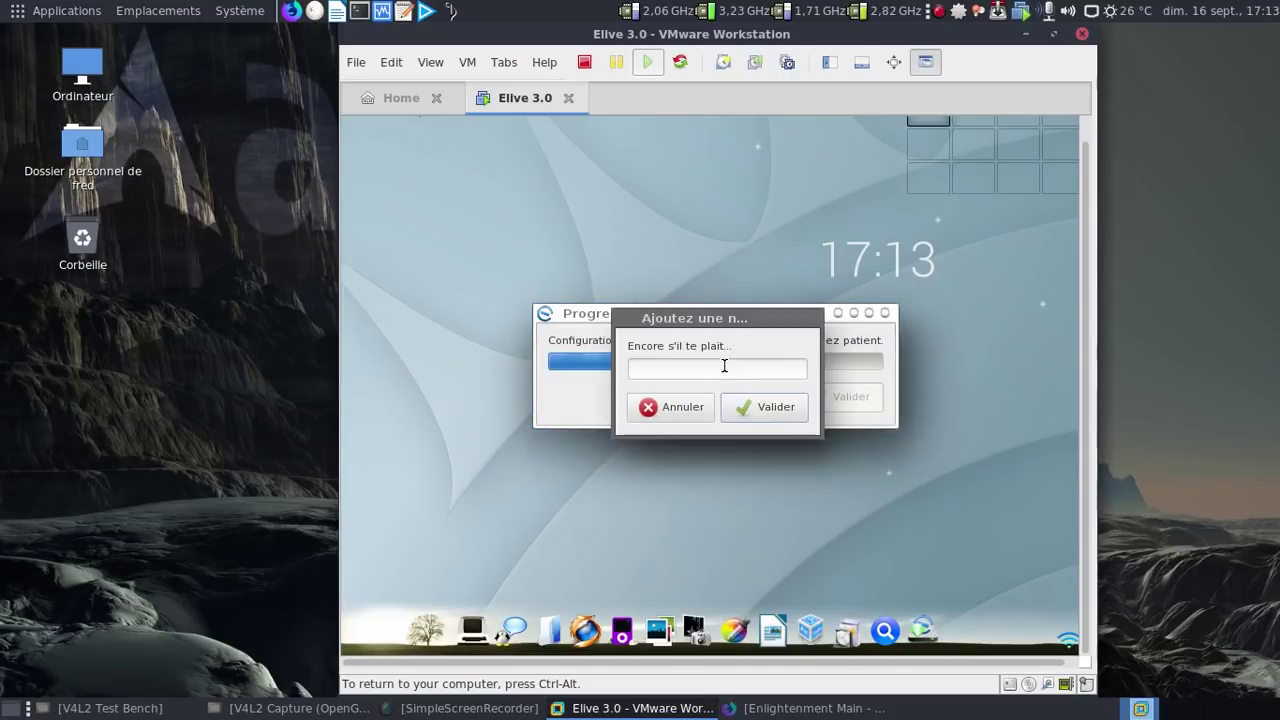
click(724, 366)
text(*********)
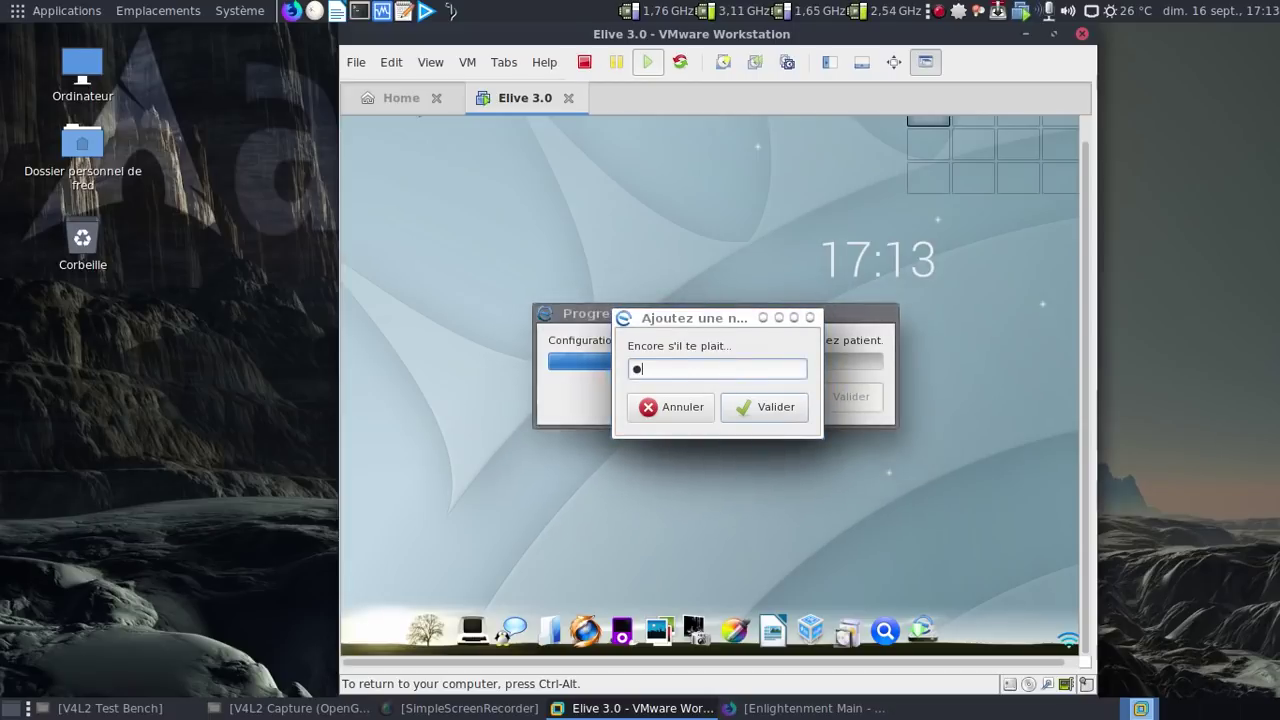
key(Return)
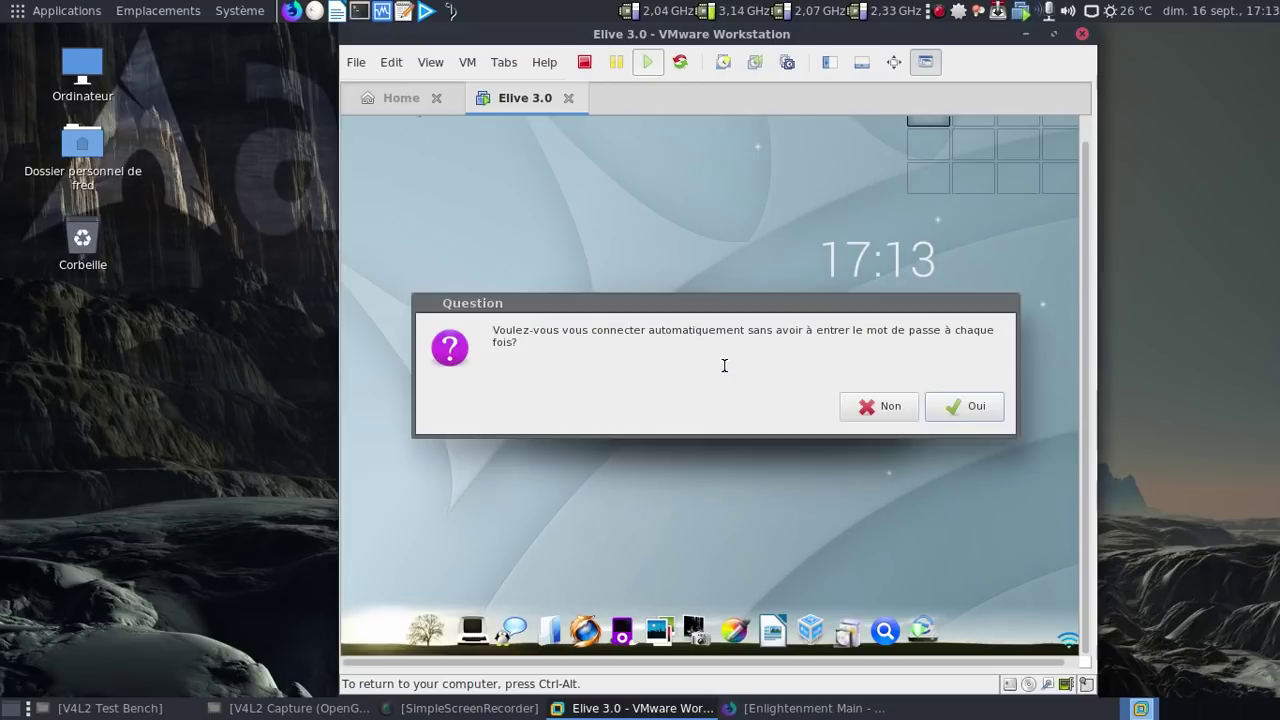
click(857, 403)
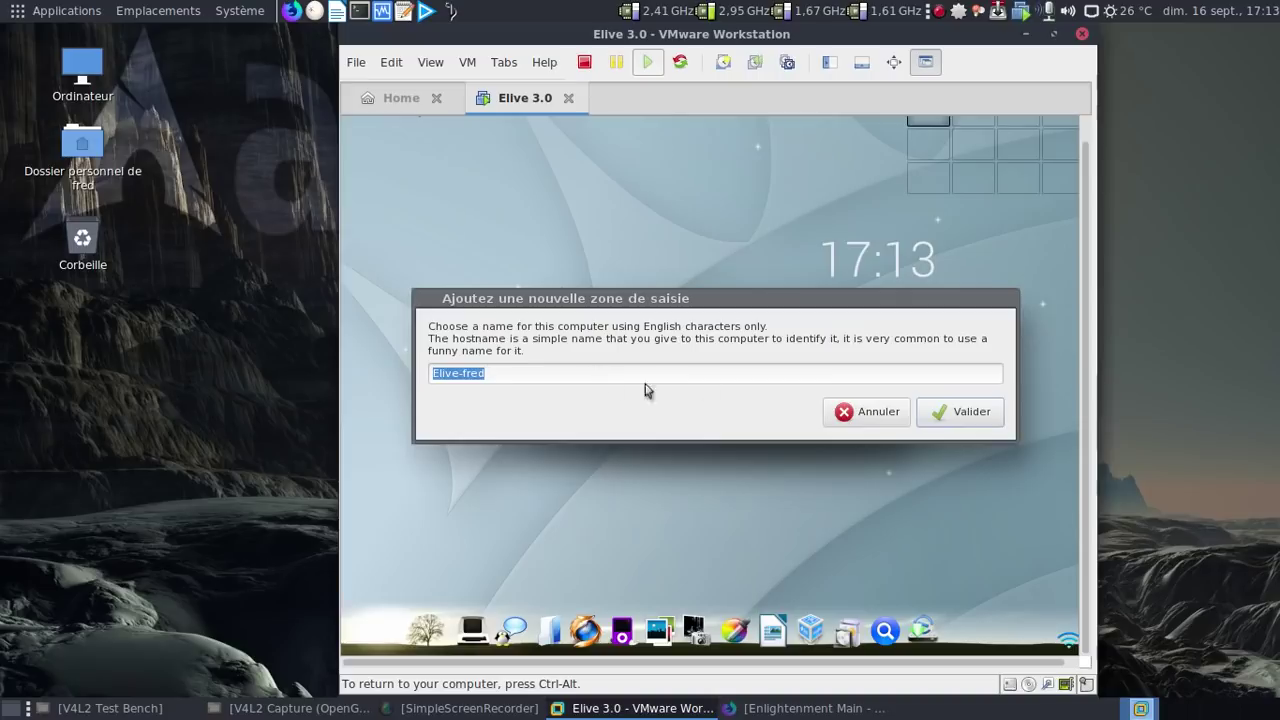
click(959, 413)
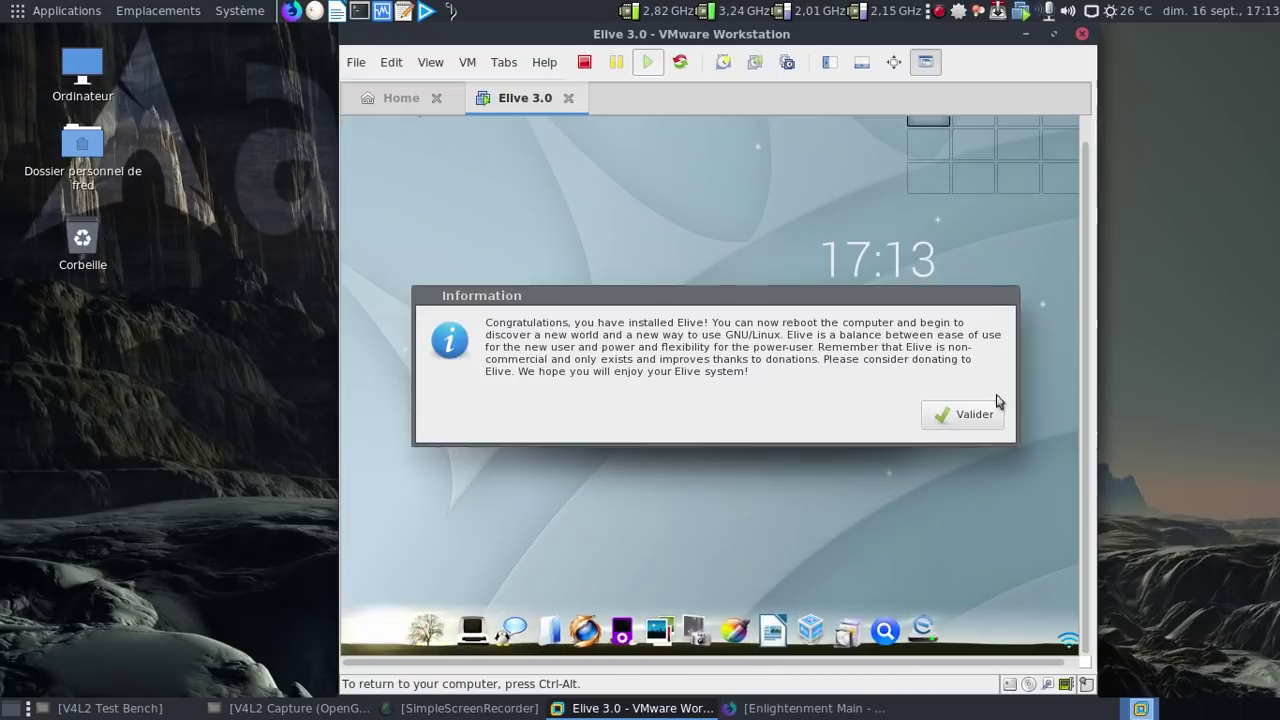
Dismiss the completion message and reboot via the main menu's Système > Redémarrer.
click(975, 420)
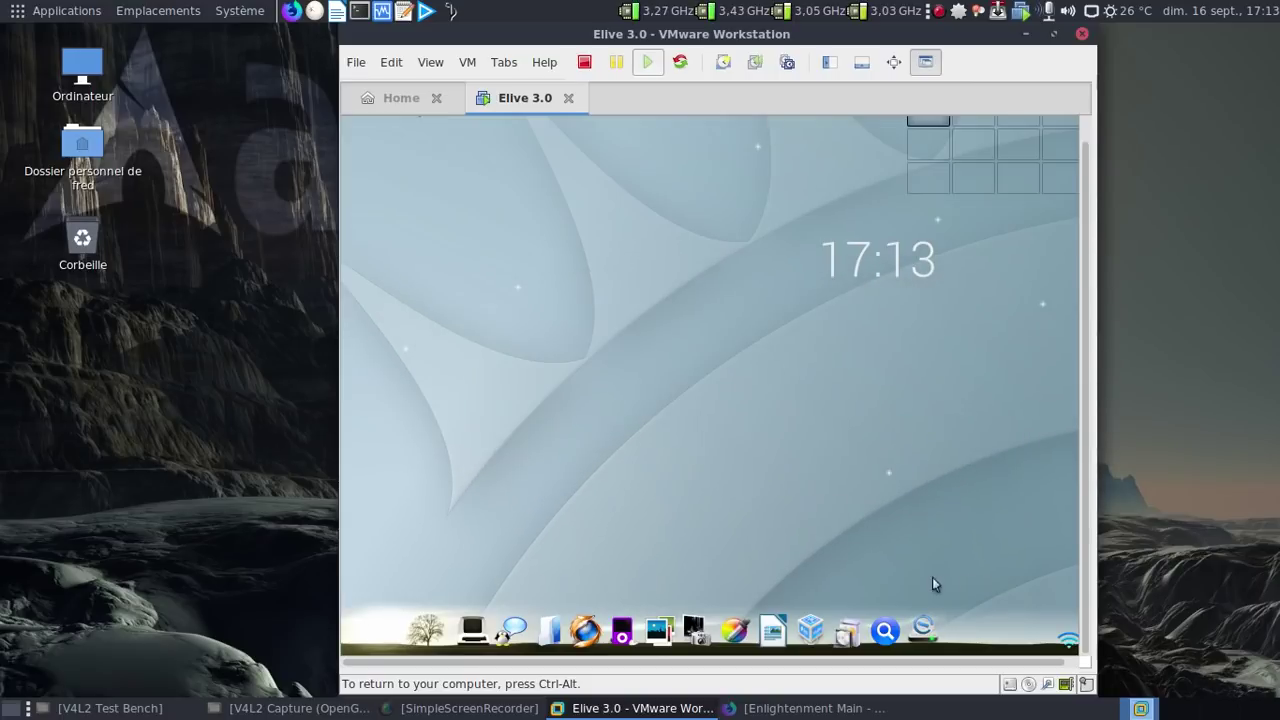
click(644, 210)
click(983, 276)
click(622, 207)
mouse_move(676, 365)
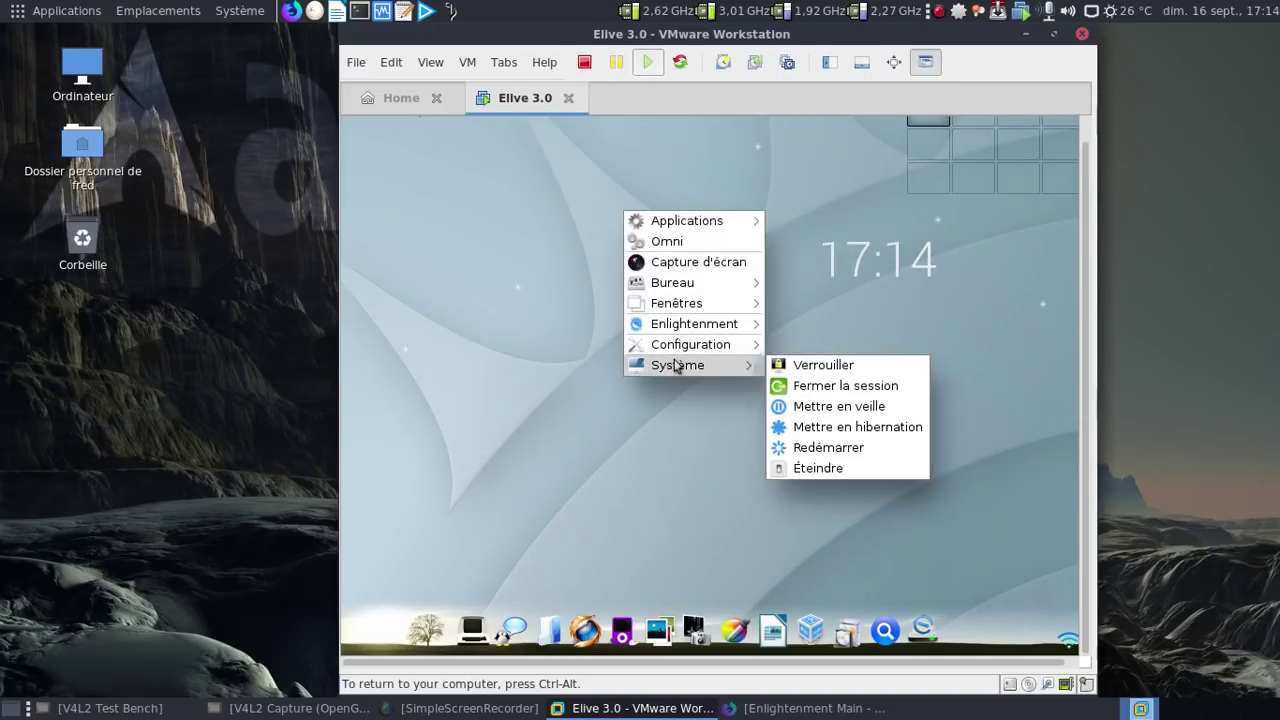
click(838, 449)
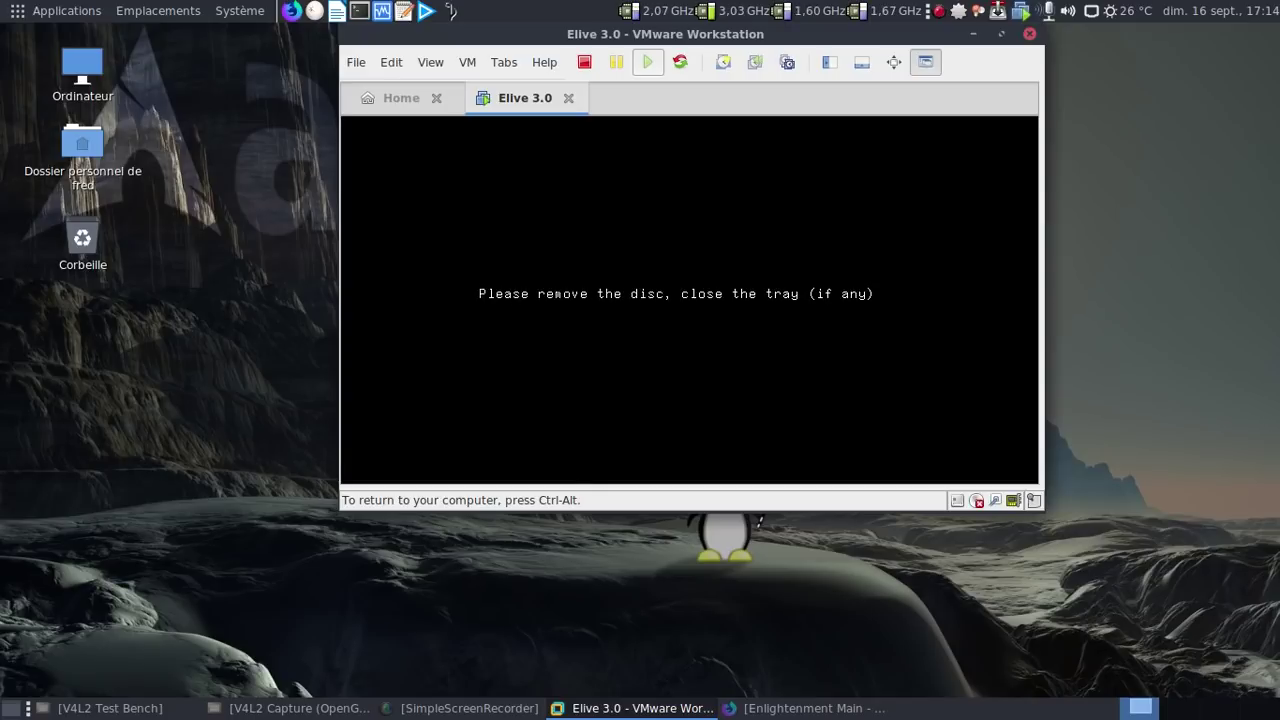
Release input with Ctrl+Alt and switch the VM view to full screen.
key(ctrl+alt)
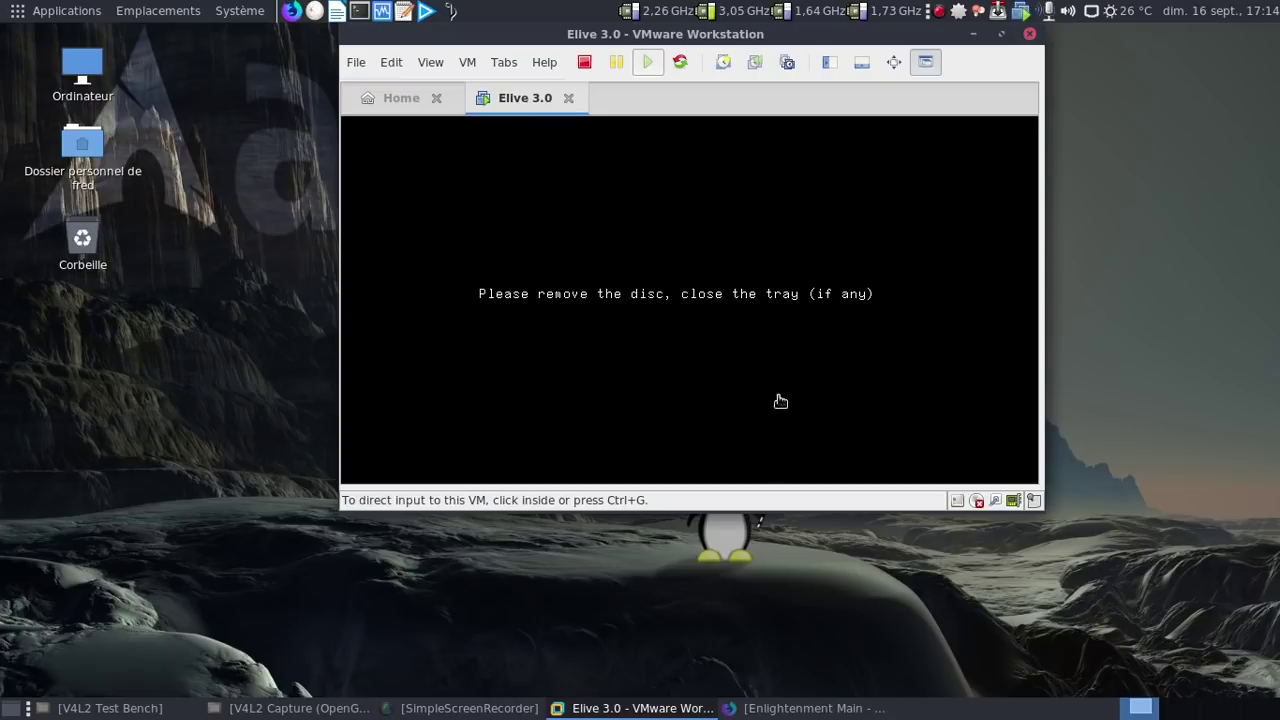
click(891, 63)
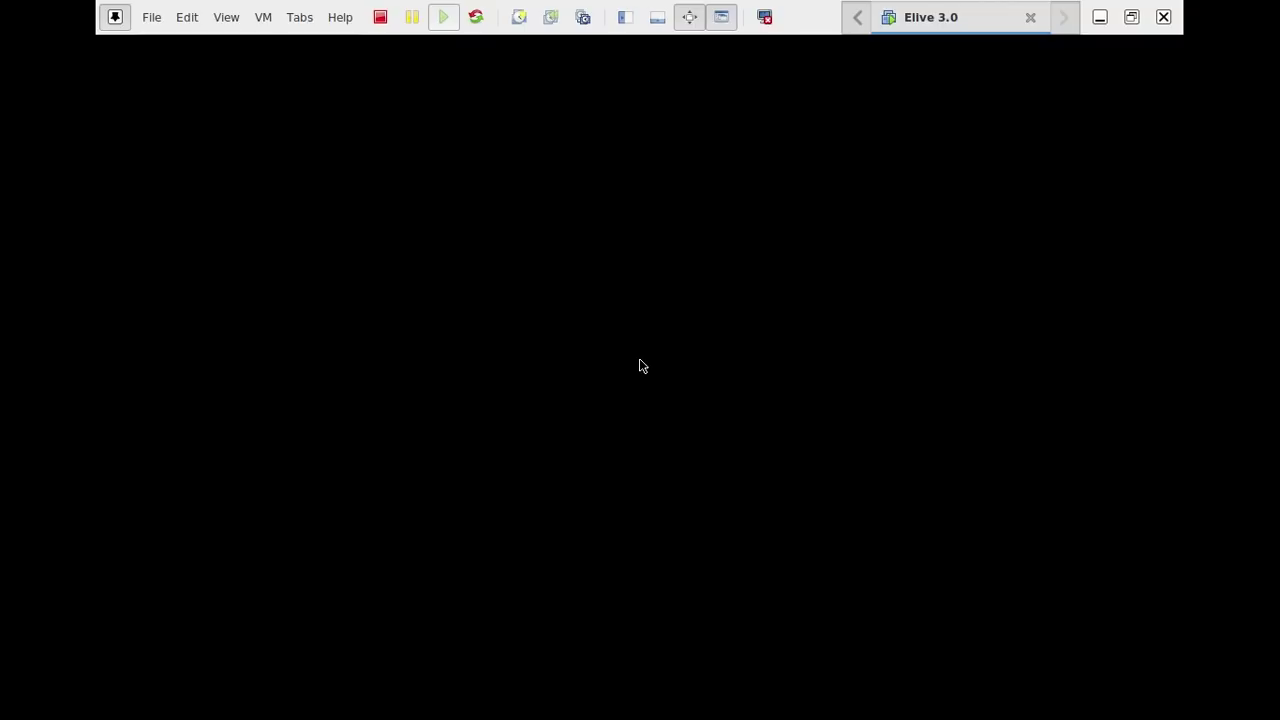
Enter the user's login name, correcting a typo, then the account password to log in.
text(fredel)
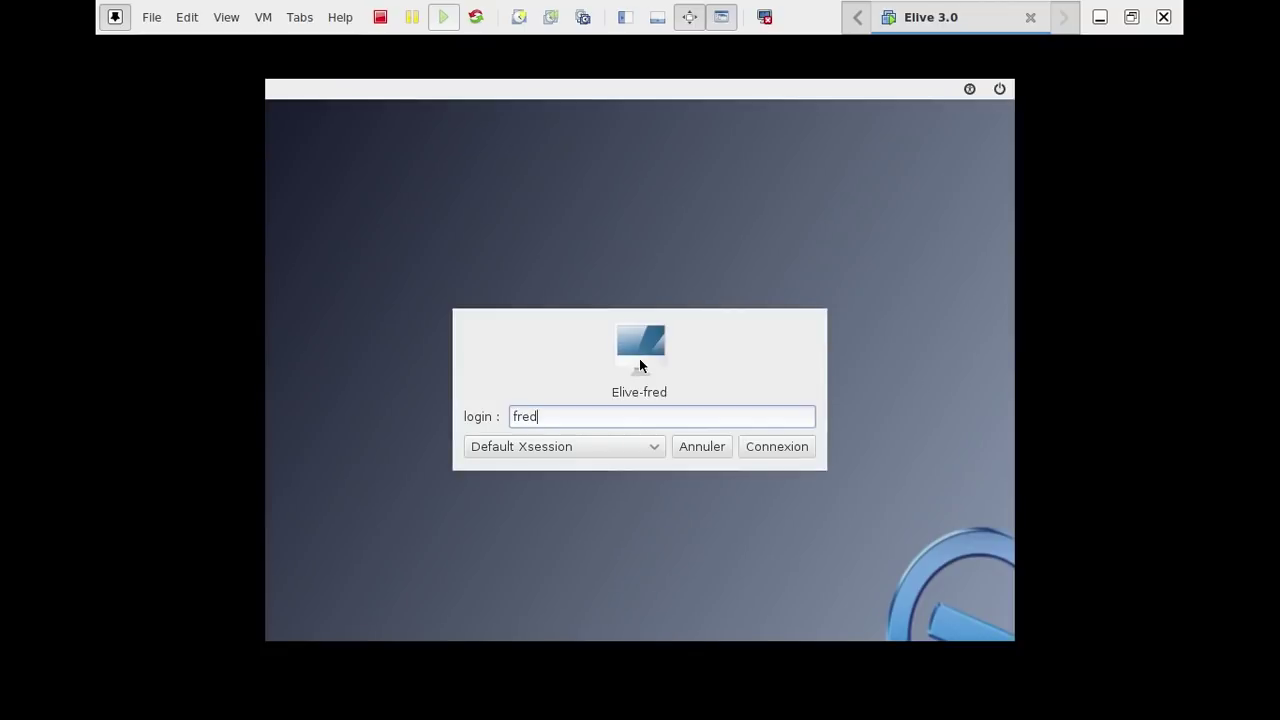
key(BackSpace)
key(BackSpace)
key(Return)
text(******)
key(Return)
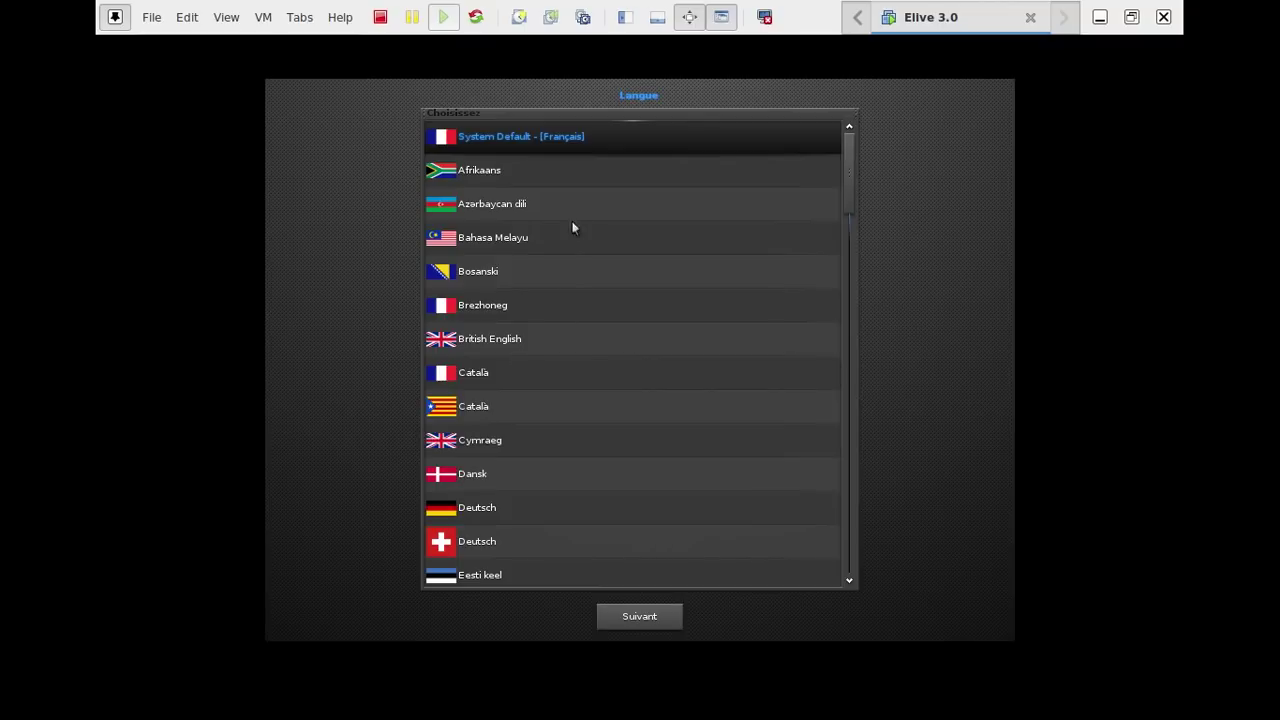
Keep French as both the system language and the keyboard layout.
click(662, 616)
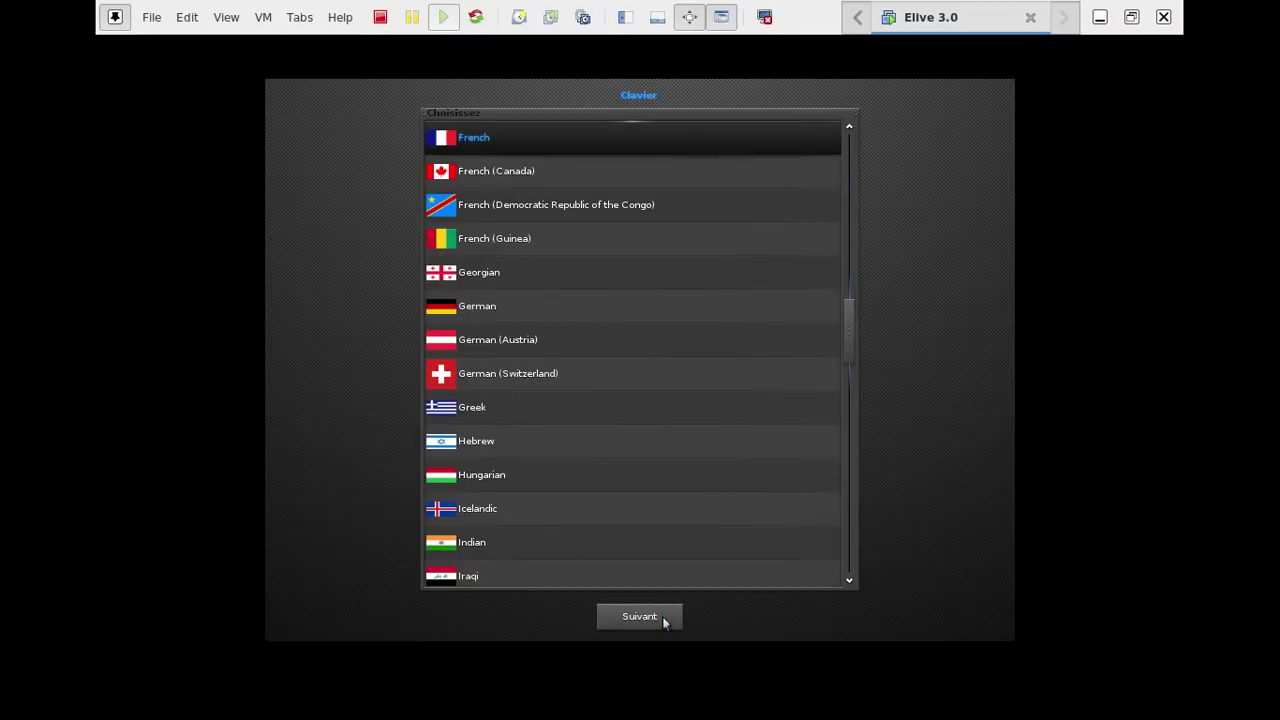
click(662, 618)
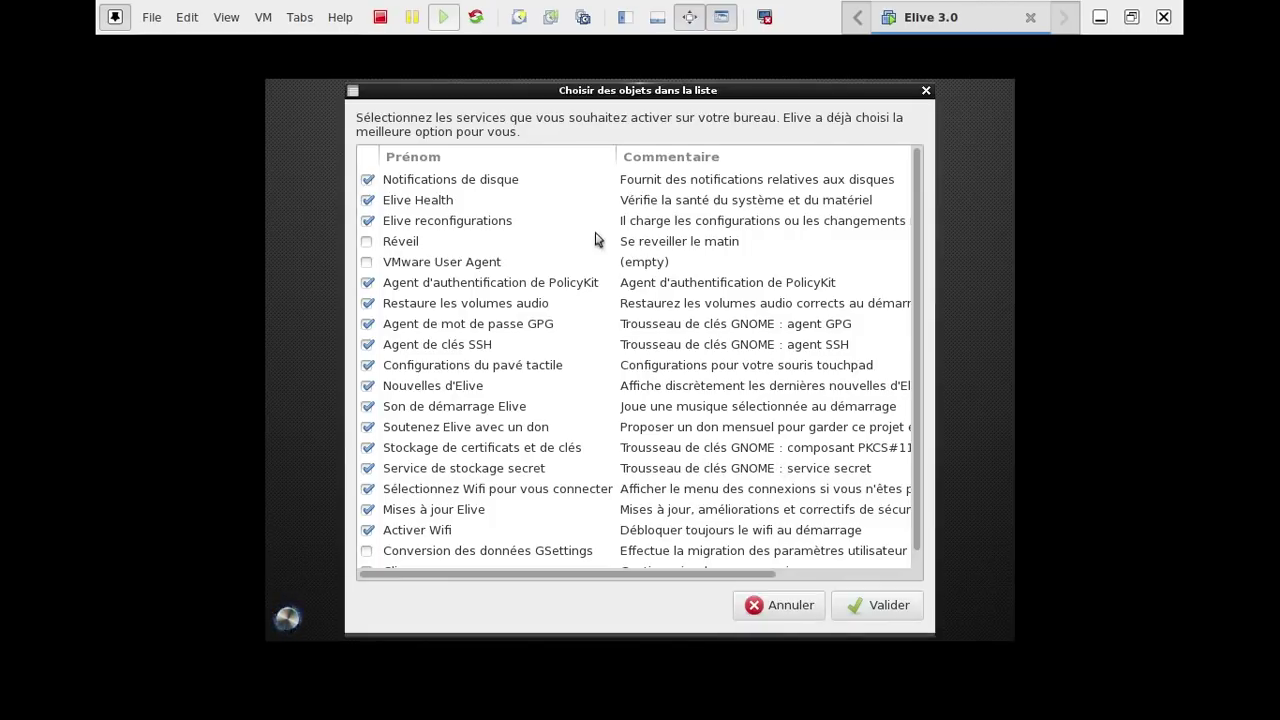
Accept the default startup services and choose the New Elive intro song.
scroll(595, 240, down, 1)
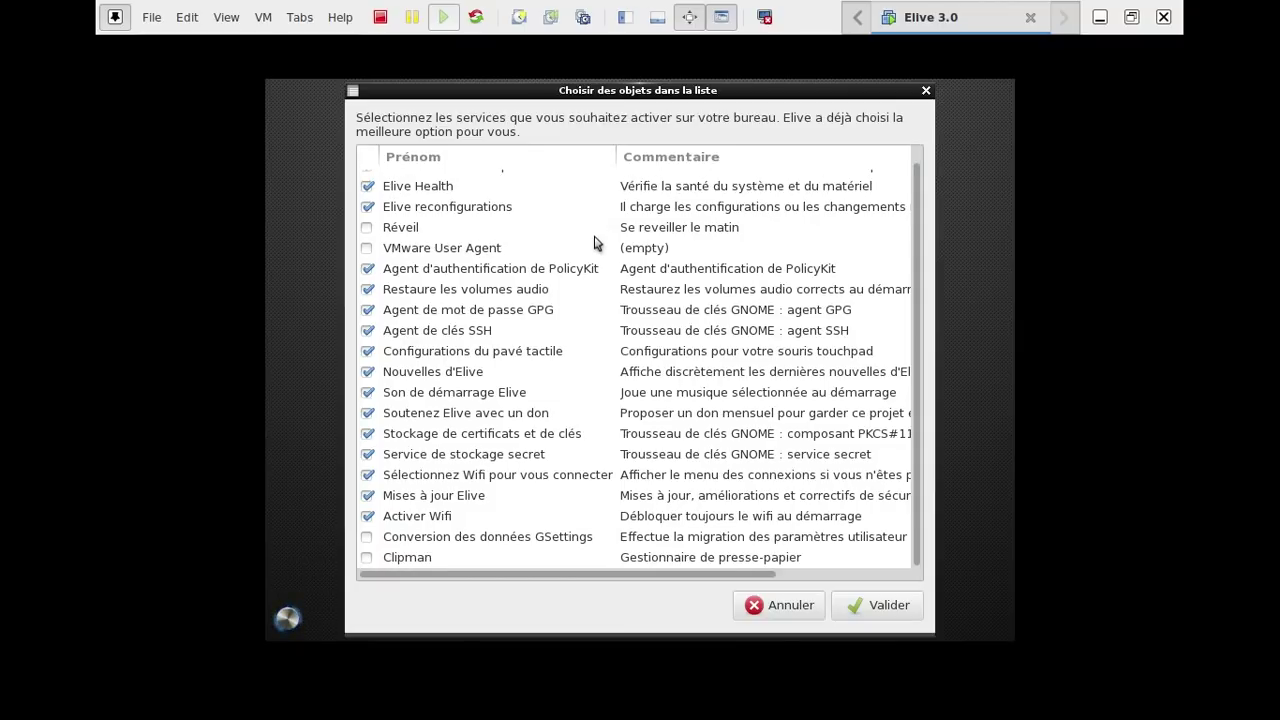
click(880, 605)
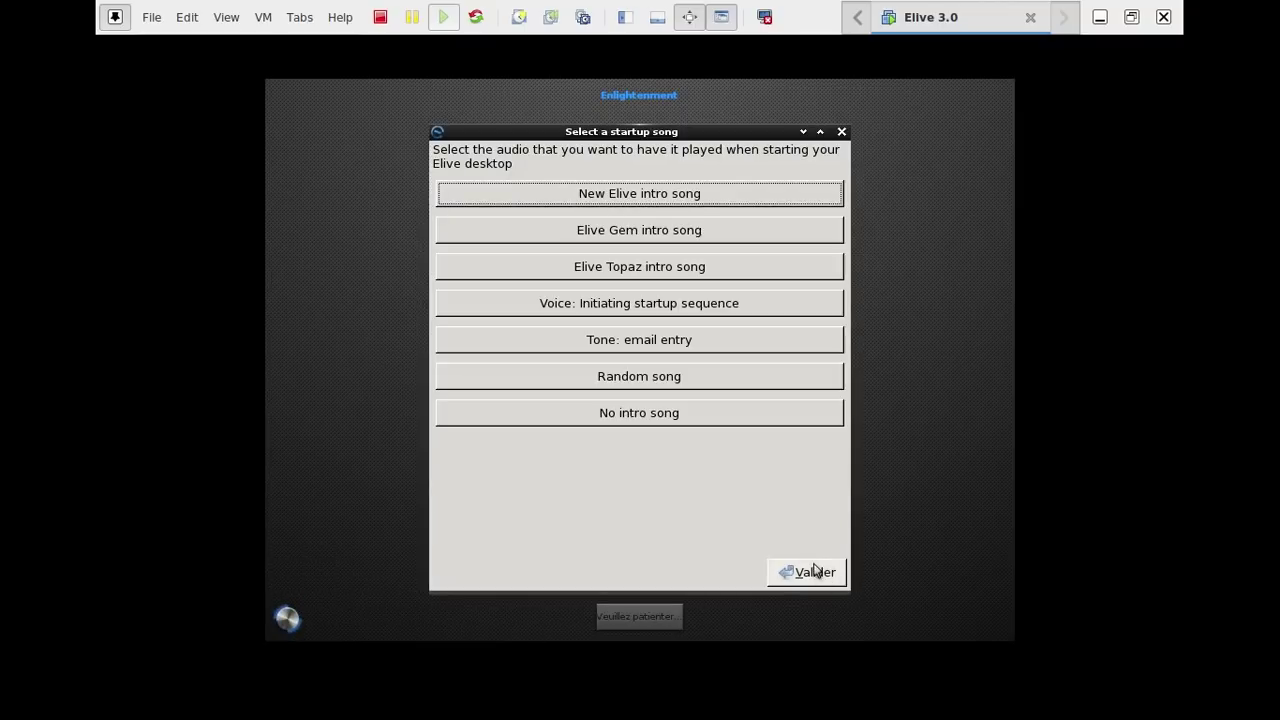
click(656, 200)
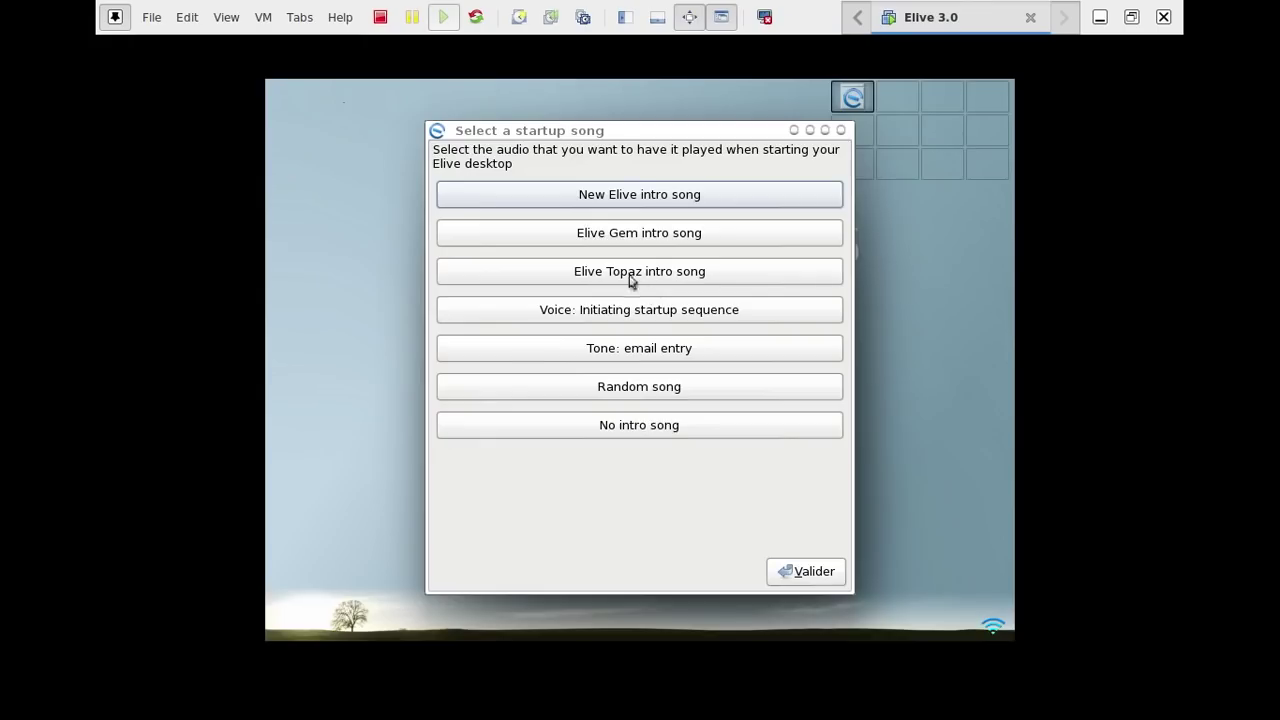
click(634, 203)
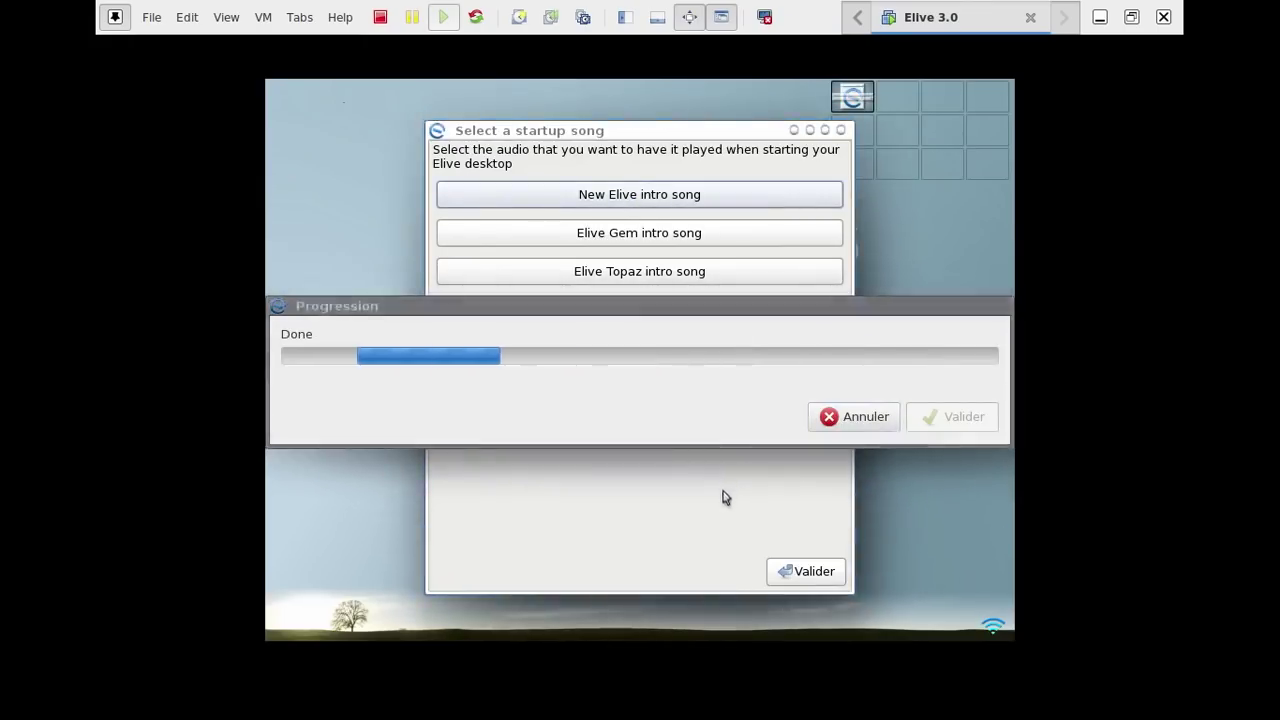
click(805, 578)
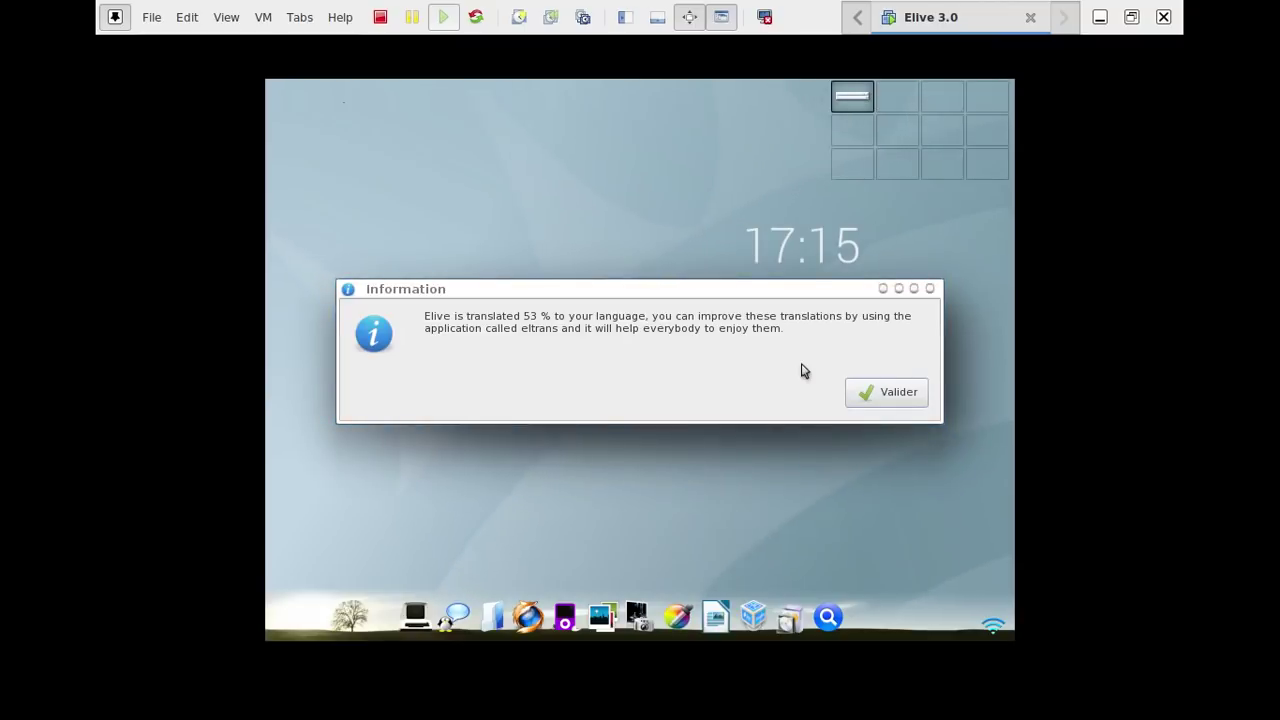
Dismiss the translation and startup sound notices, then launch LibreOffice Writer.
click(889, 394)
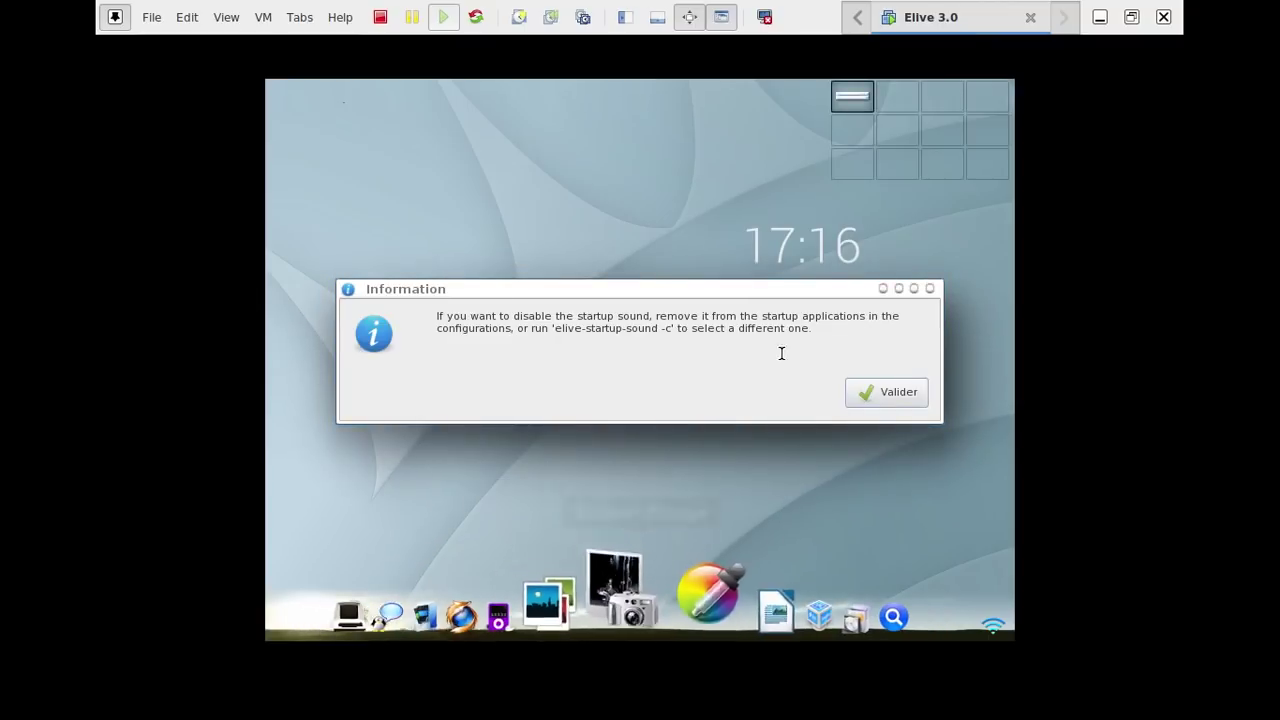
click(868, 389)
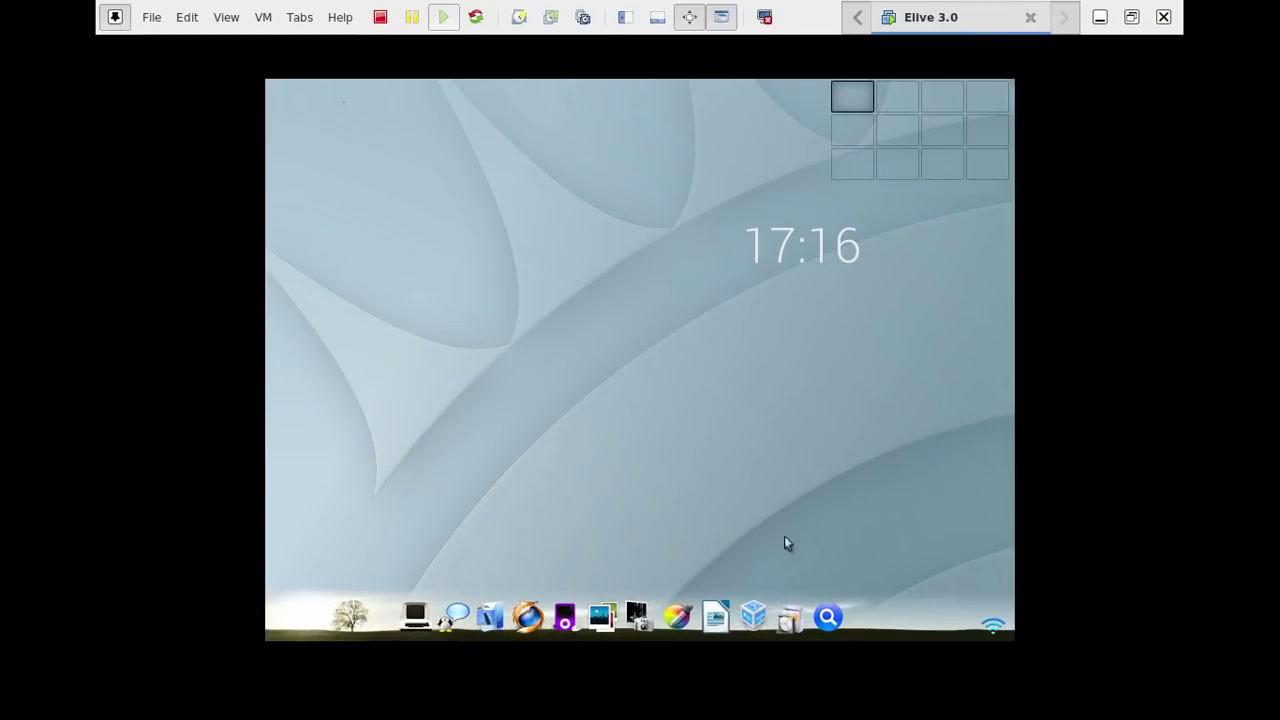
click(700, 578)
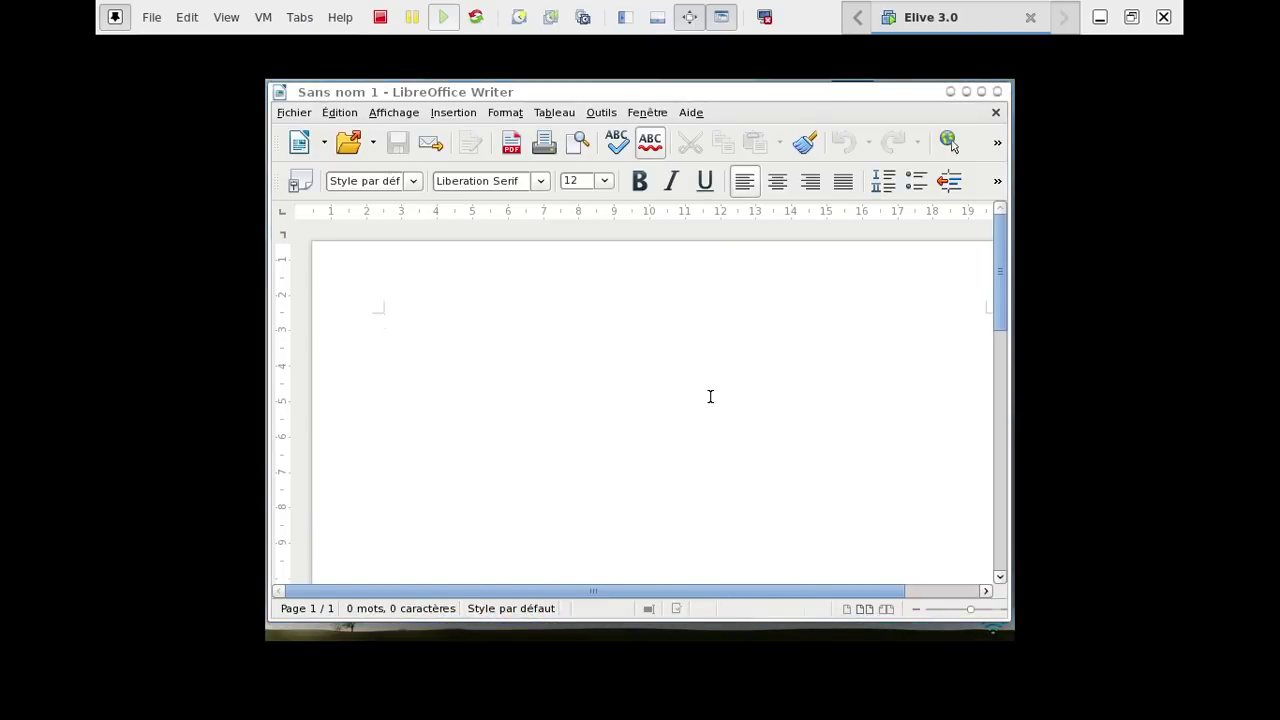
Open LibreOffice Writer's About dialog from the Help menu to see version 4.3.3.2.
click(690, 113)
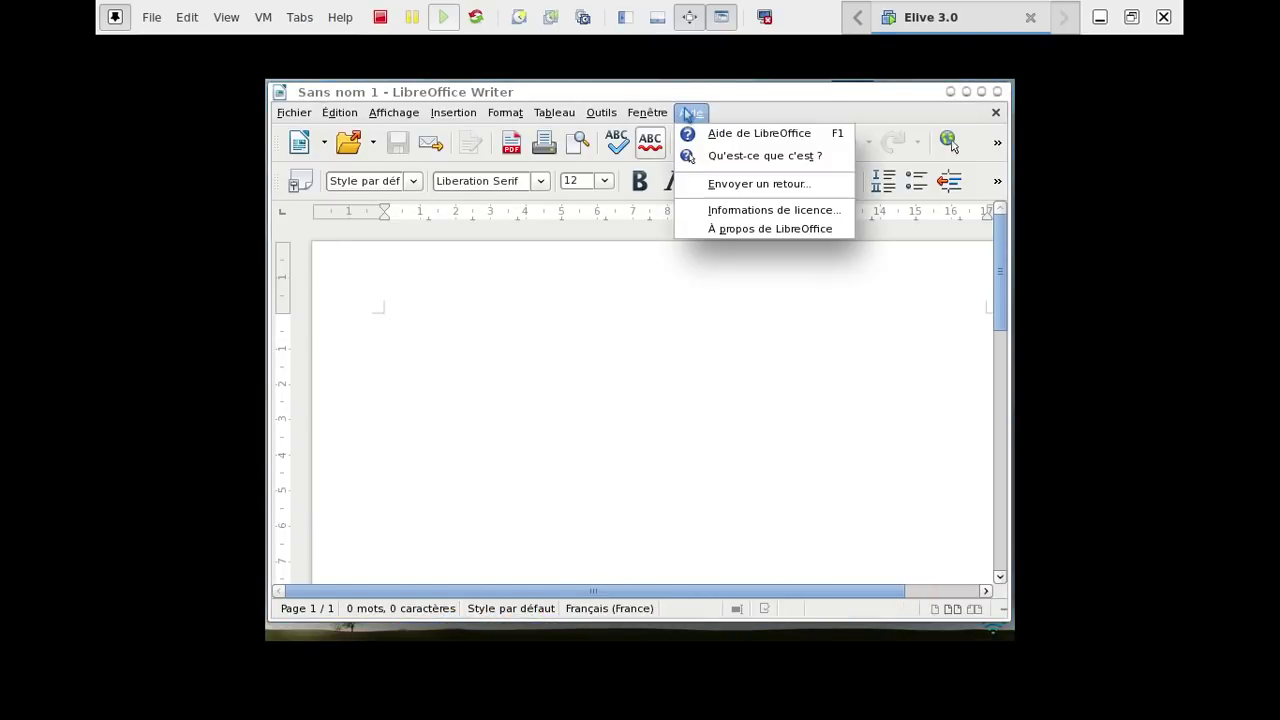
click(743, 234)
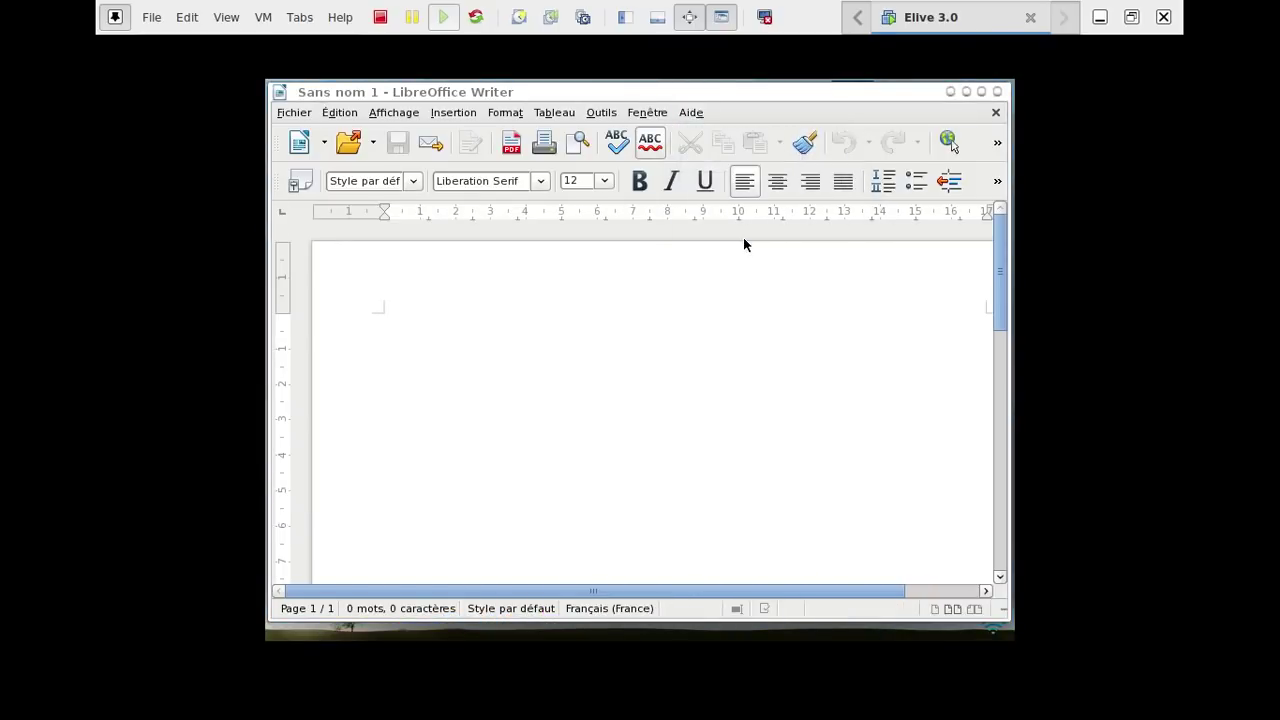
click(692, 113)
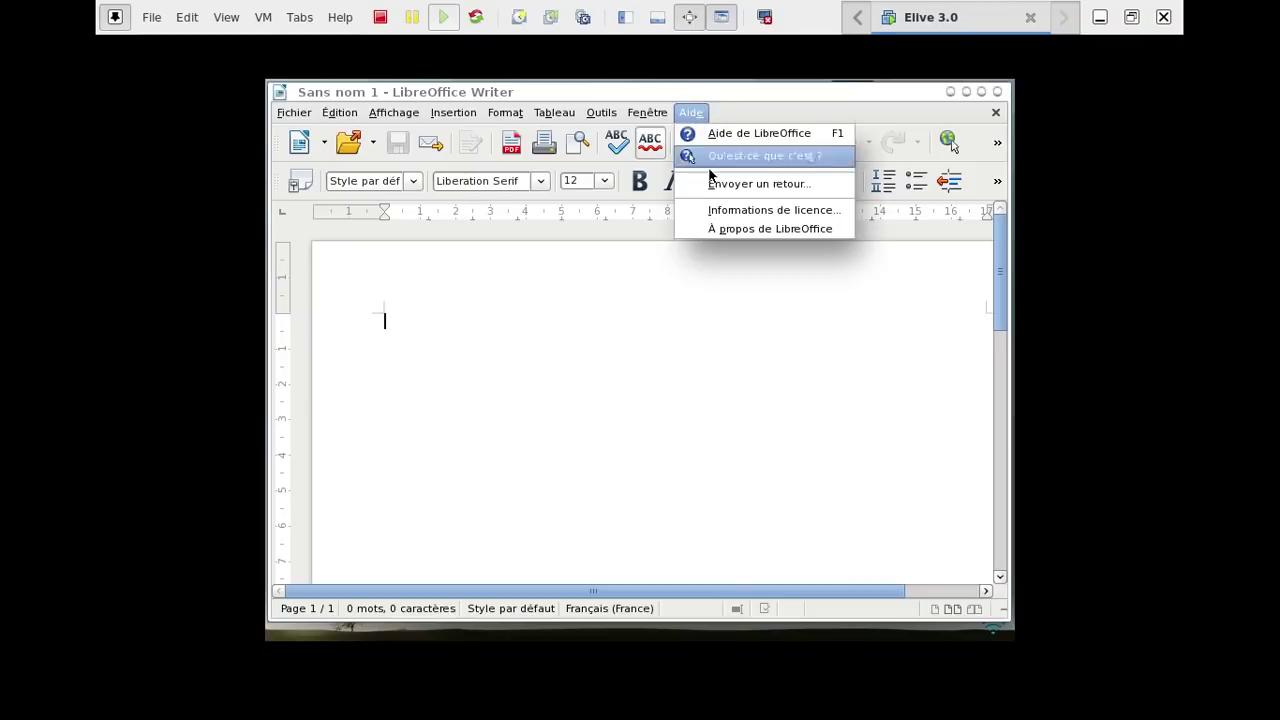
click(724, 233)
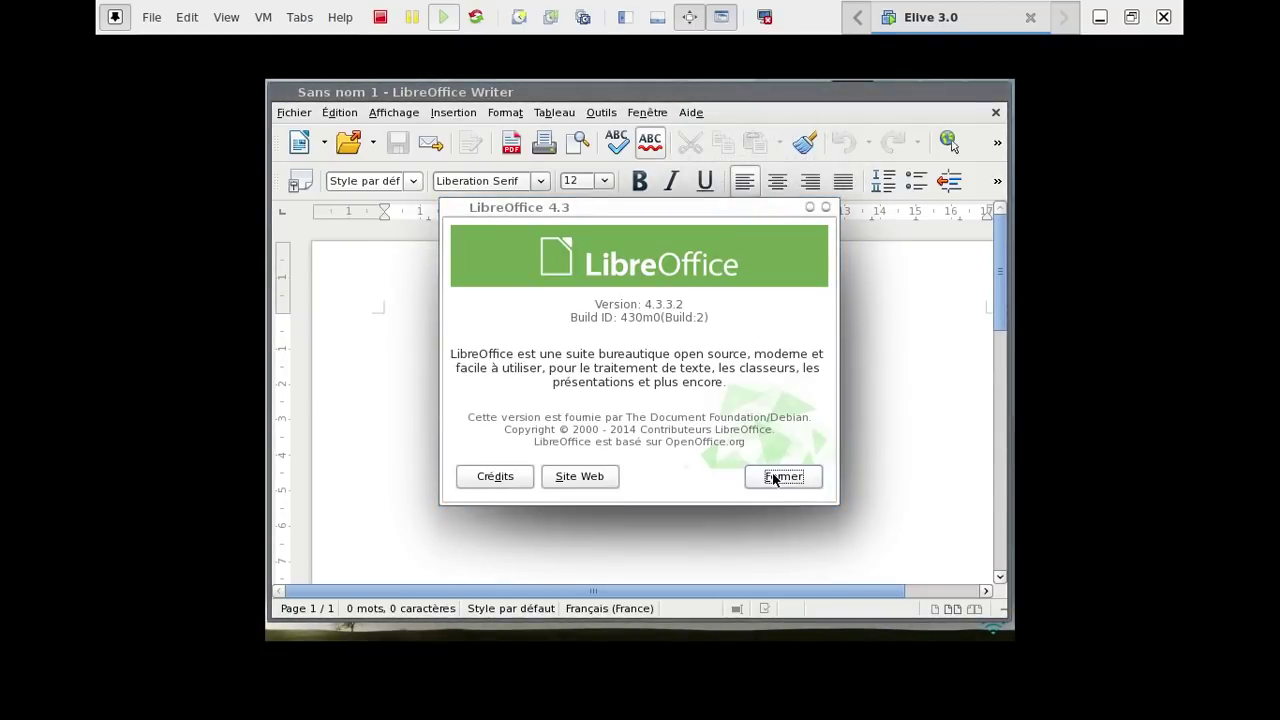
Close the About dialog and the blank Writer document.
click(783, 477)
mouse_move(908, 91)
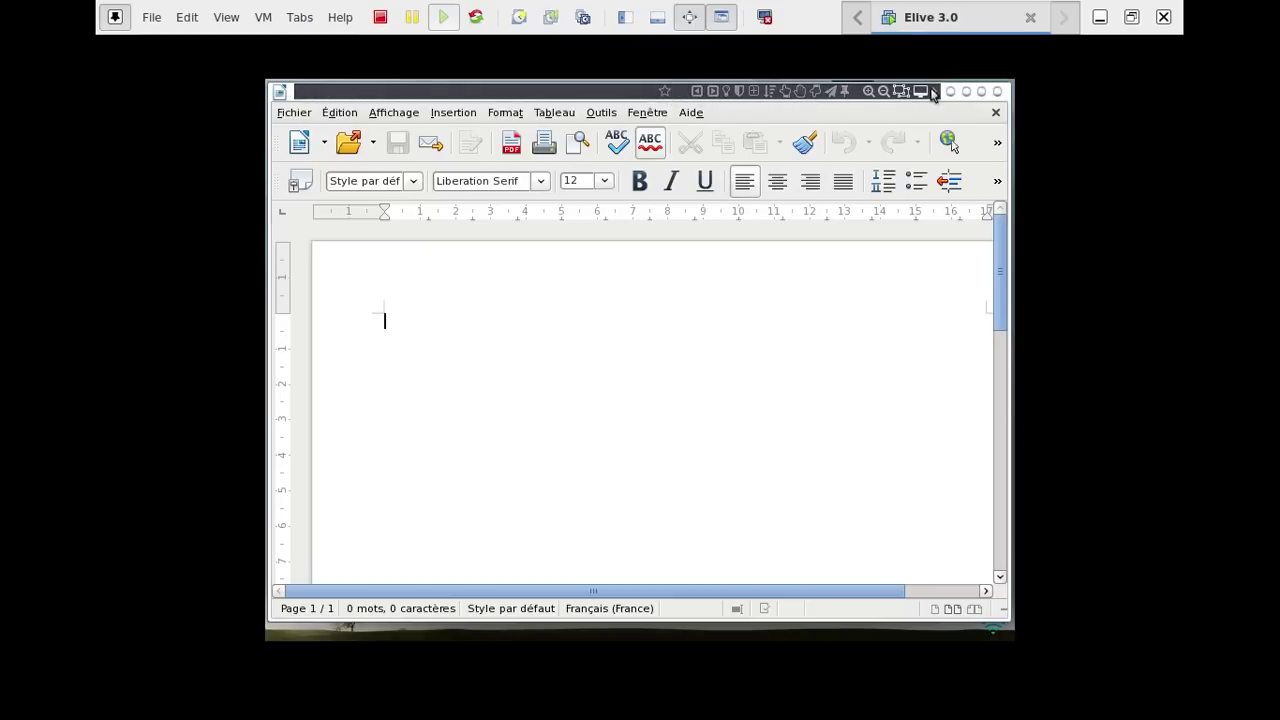
click(1000, 92)
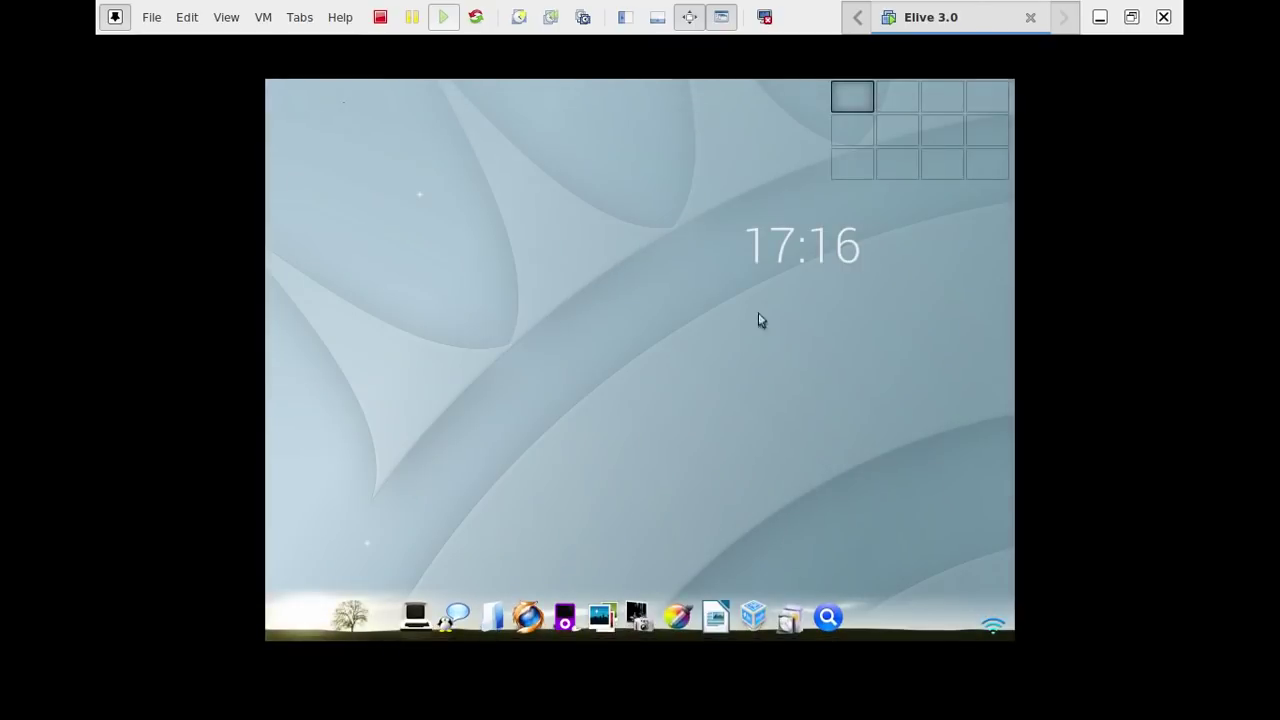
click(573, 613)
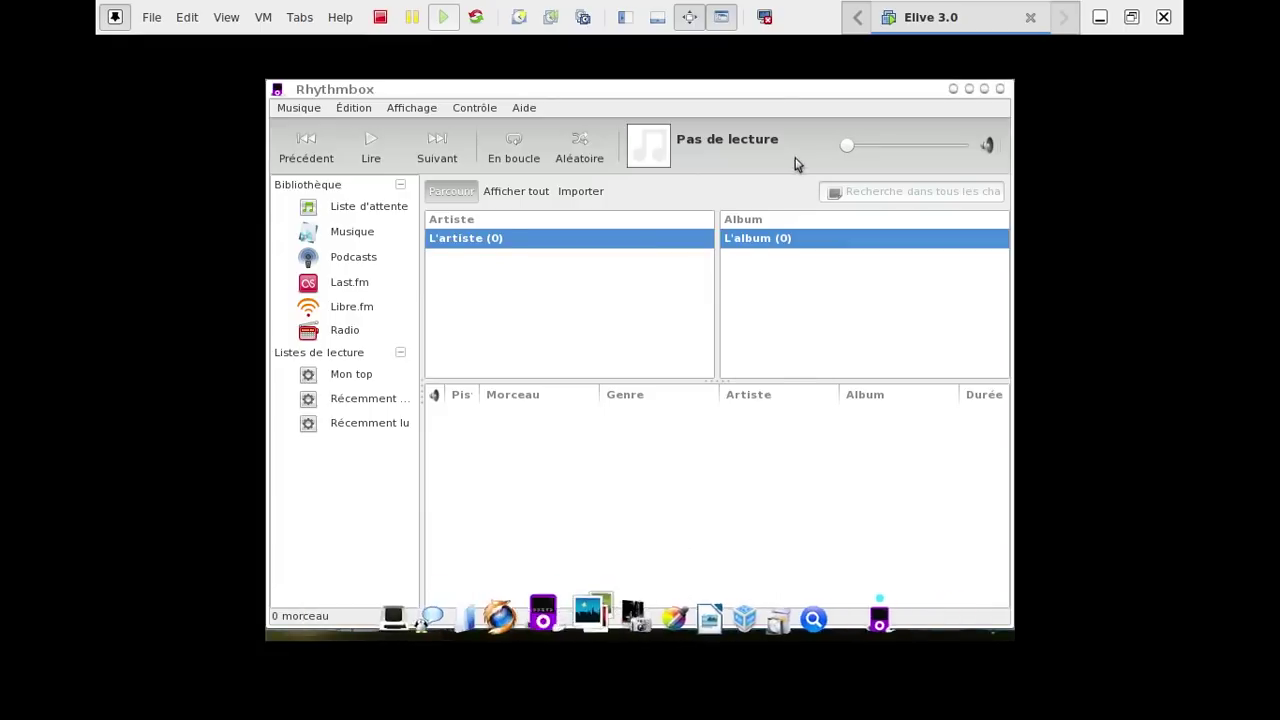
click(525, 109)
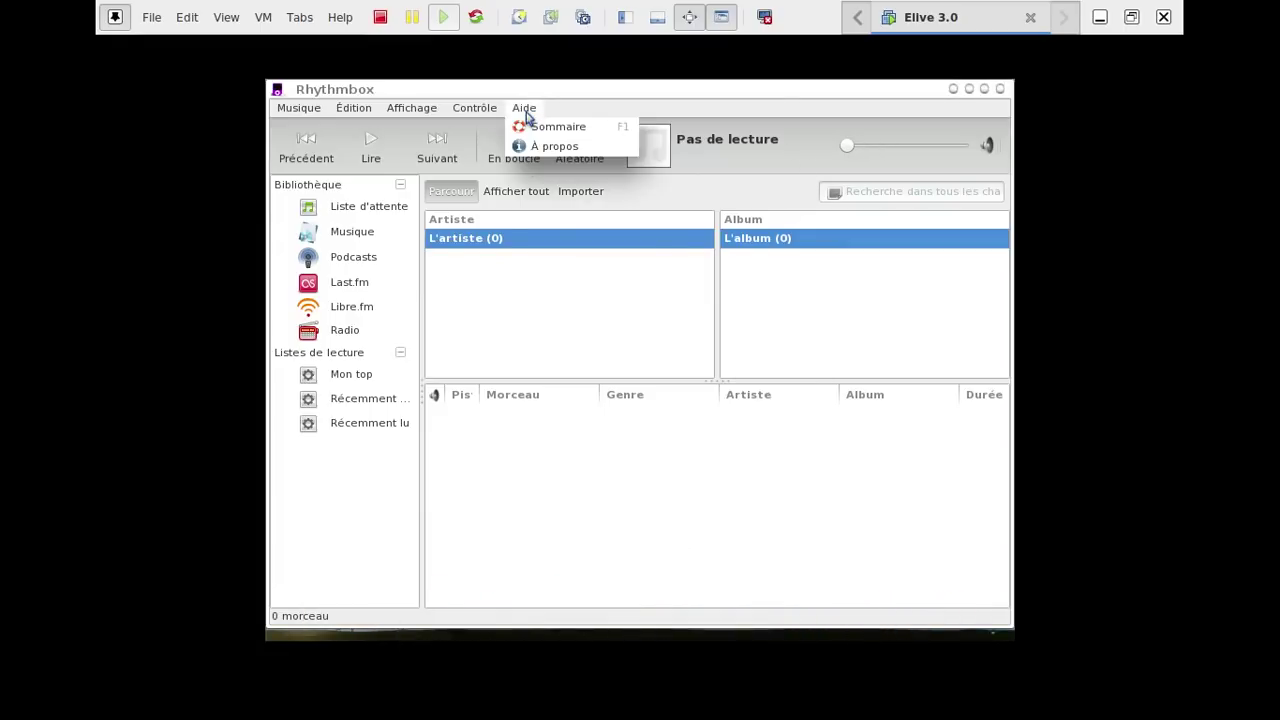
click(541, 143)
click(770, 452)
click(1000, 89)
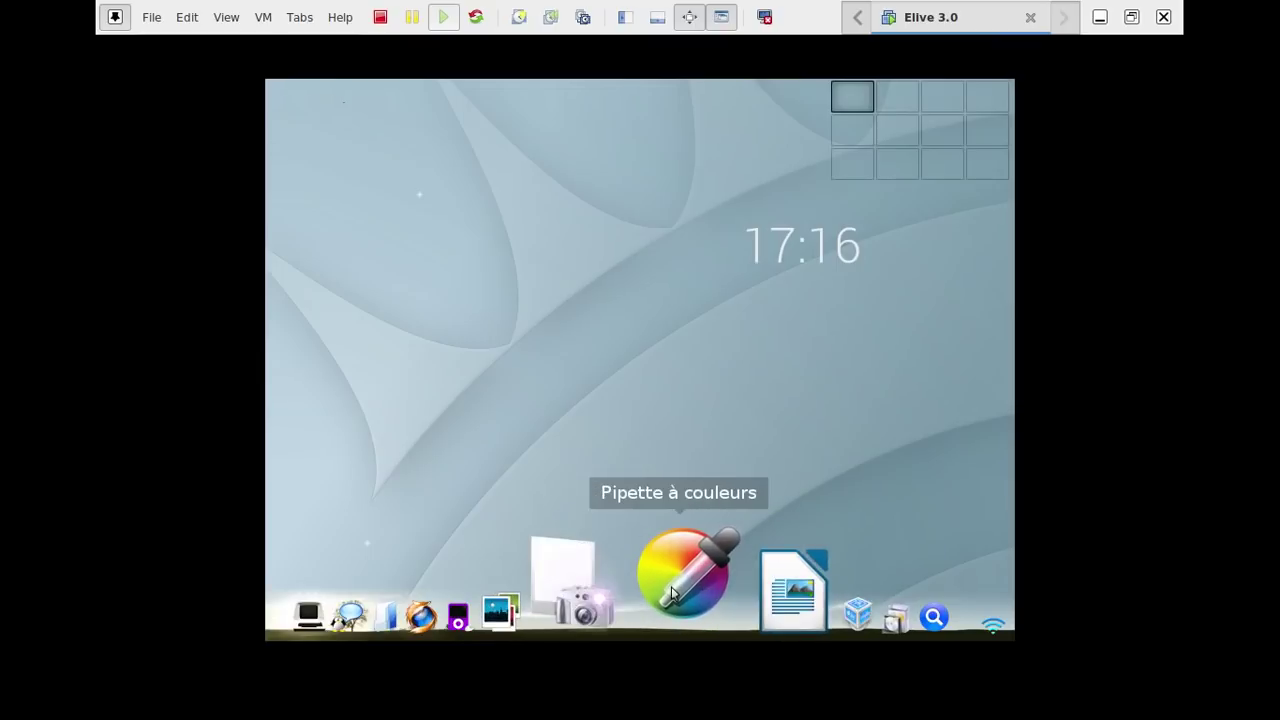
click(625, 587)
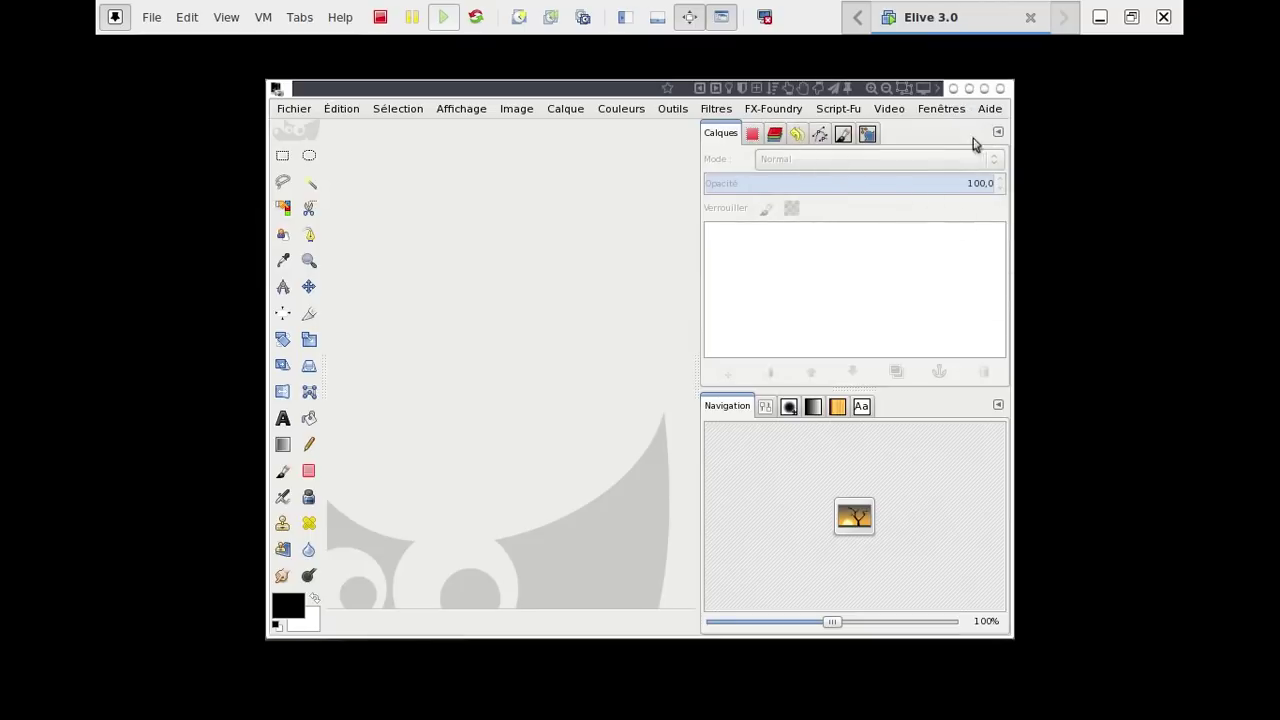
click(988, 114)
click(950, 127)
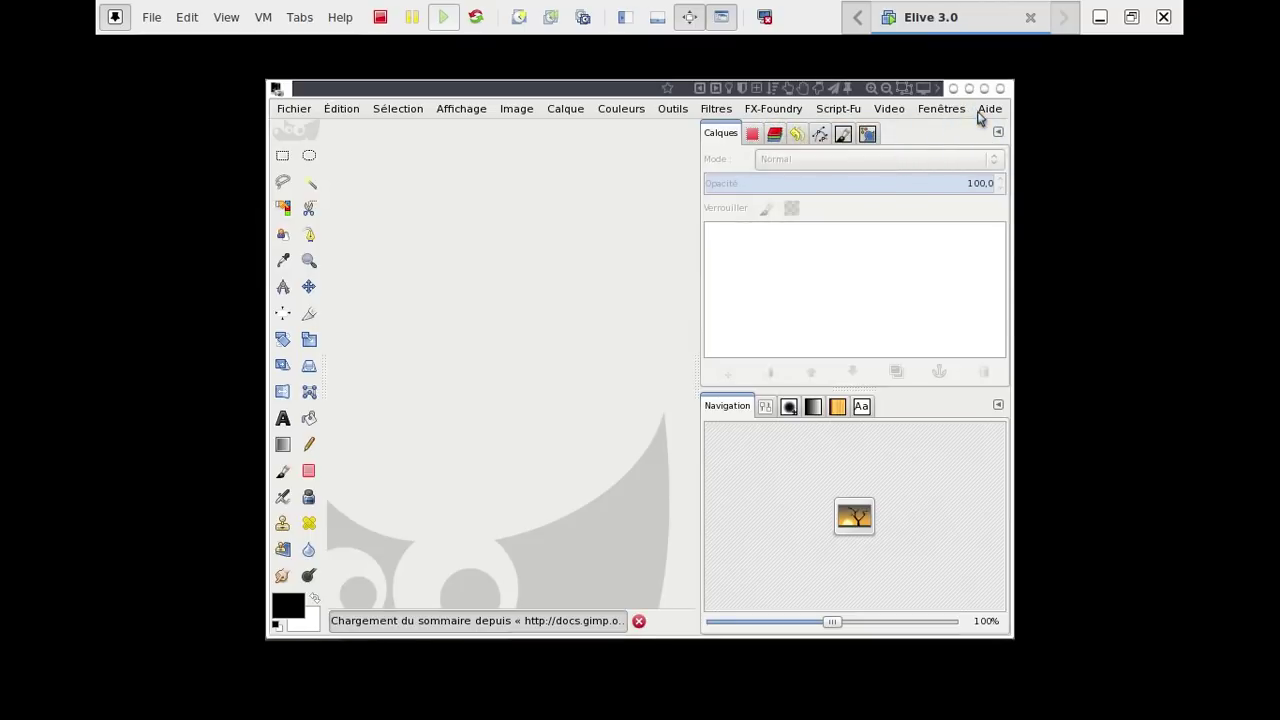
click(980, 112)
click(832, 192)
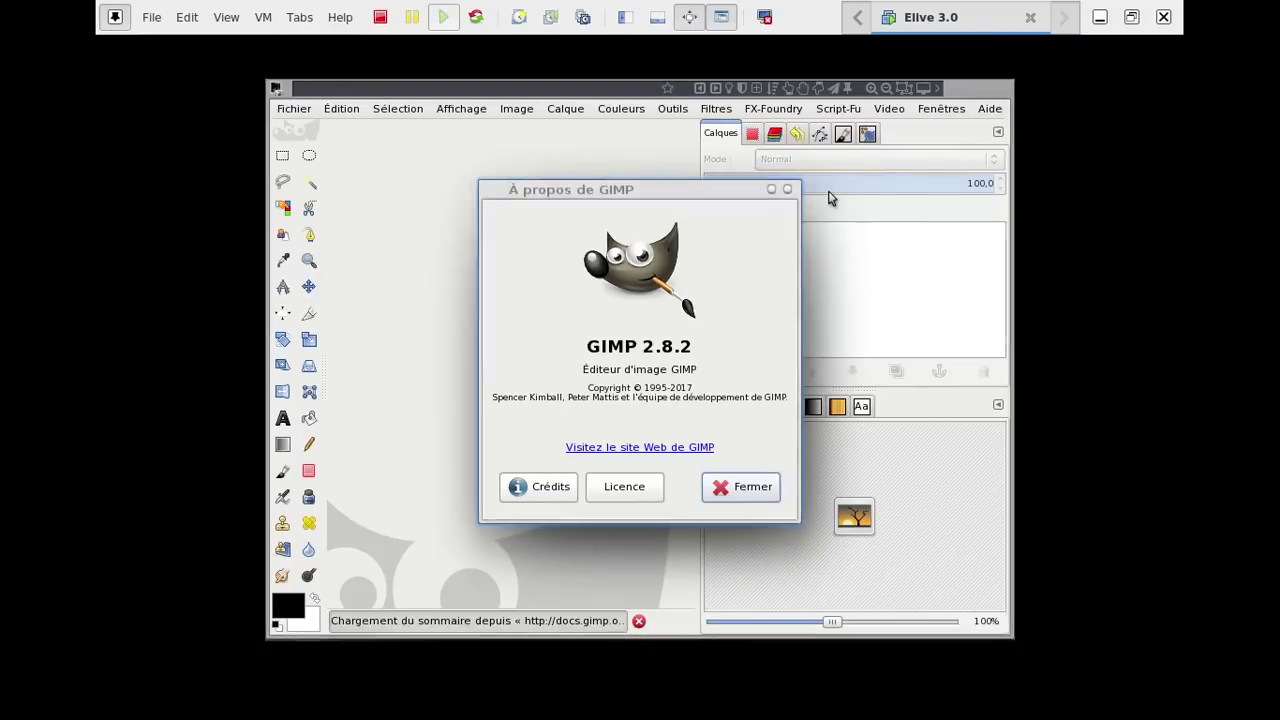
click(757, 490)
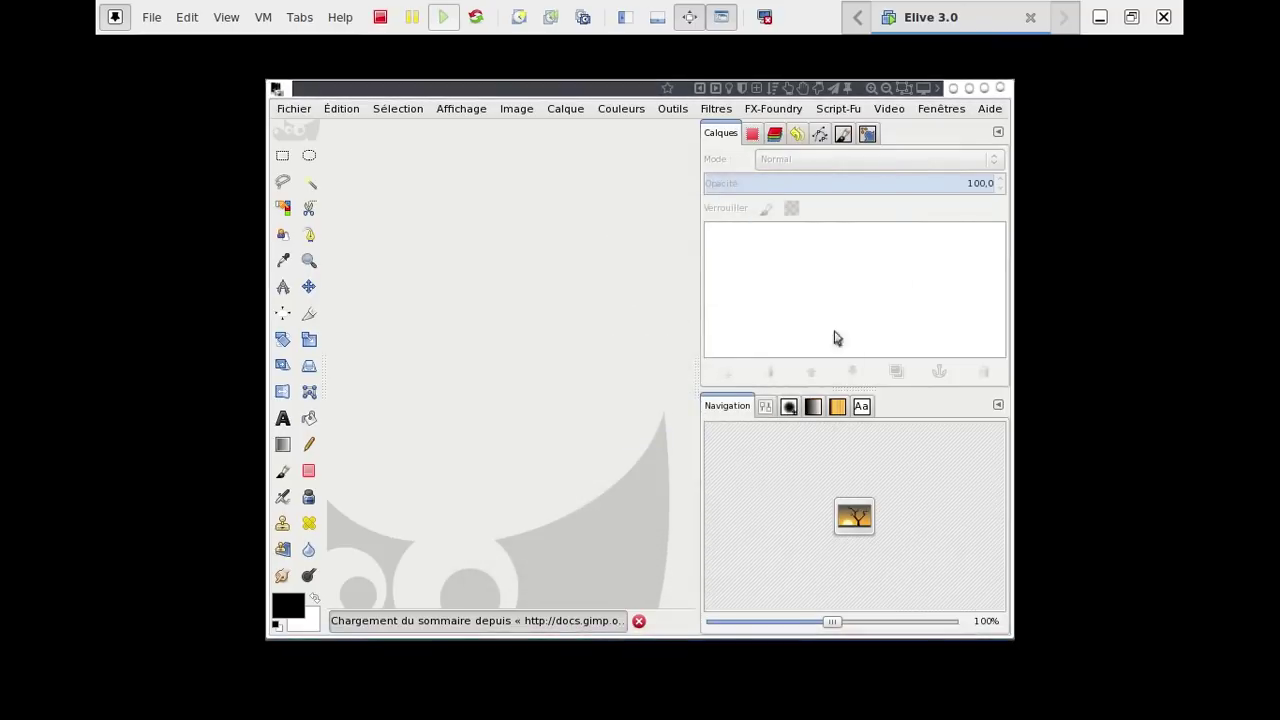
click(999, 89)
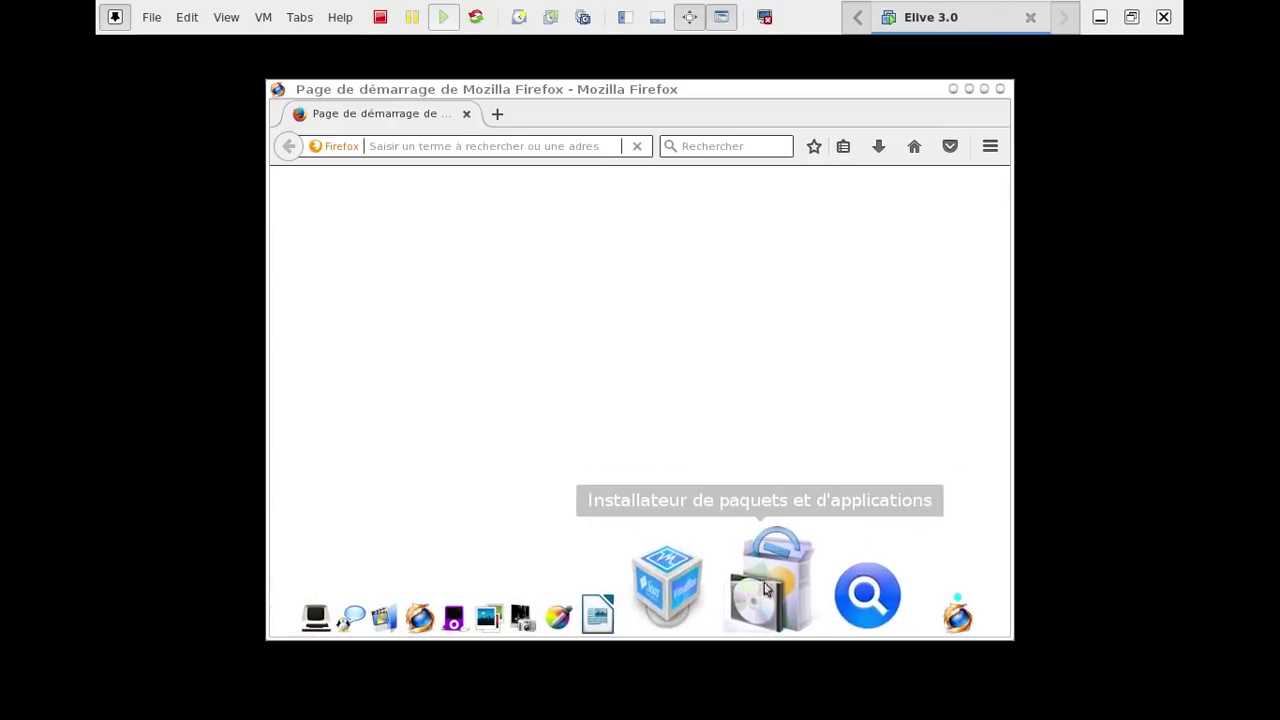
Launch Synaptic Package Manager from the dock with the administrator password and dismiss its introduction.
click(765, 590)
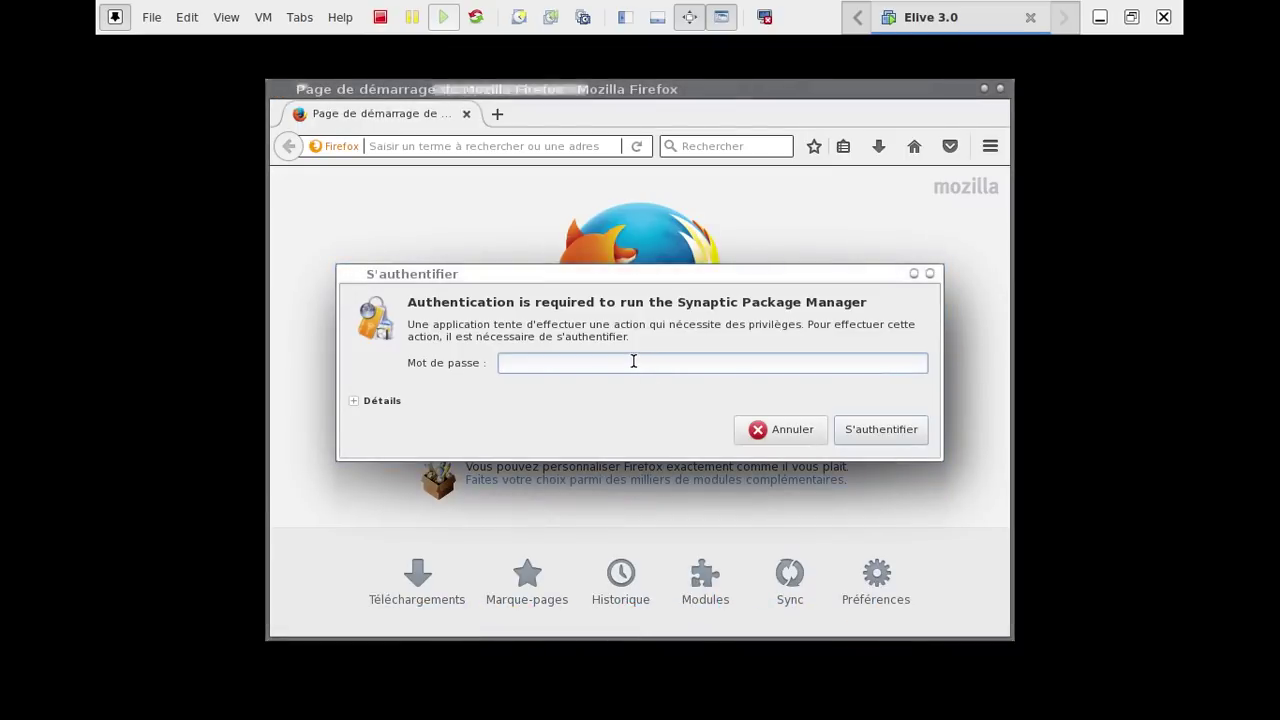
key(Return)
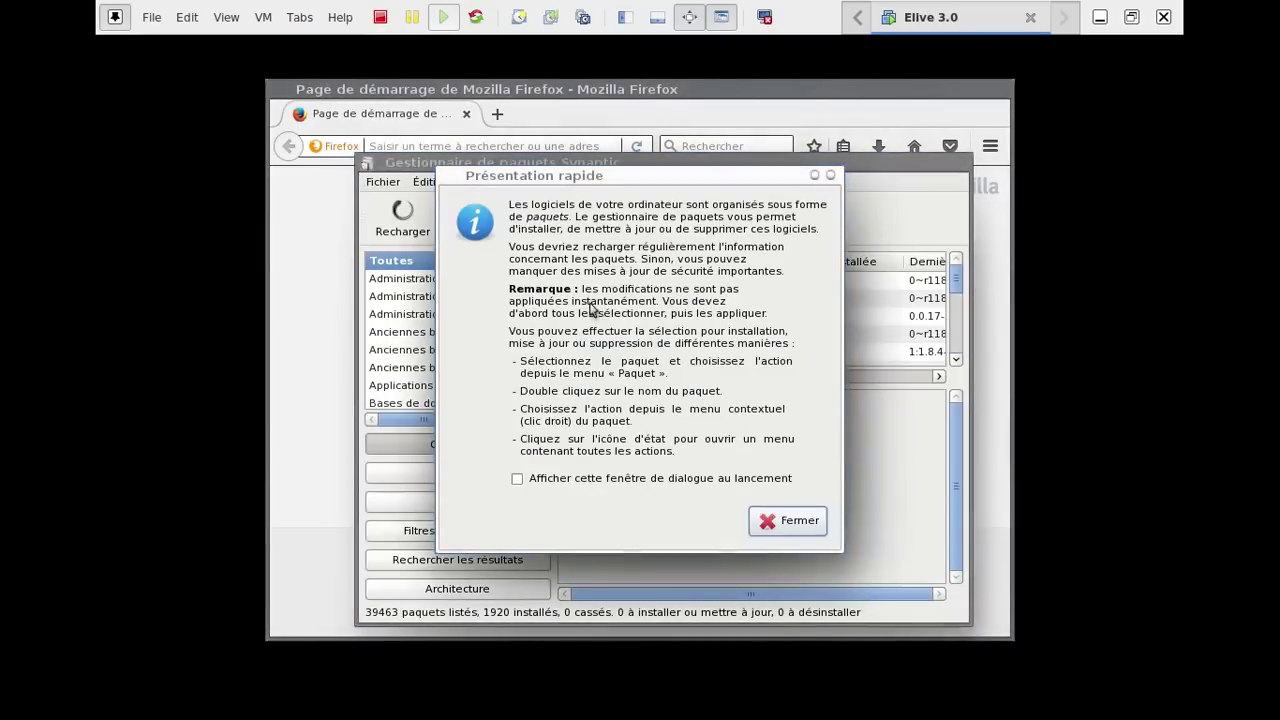
click(780, 520)
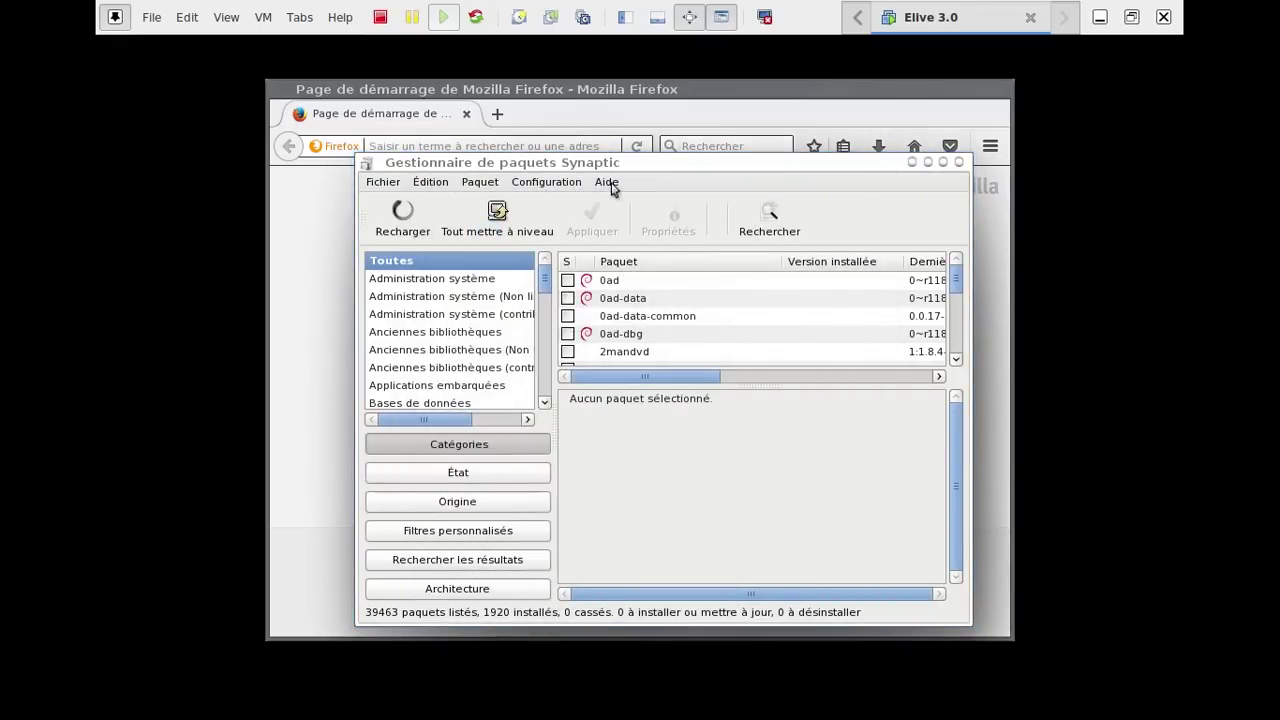
Review the elivecd.org wheezy sources under Configuration > Dépôts, then close Synaptic.
click(607, 182)
mouse_move(546, 182)
click(555, 222)
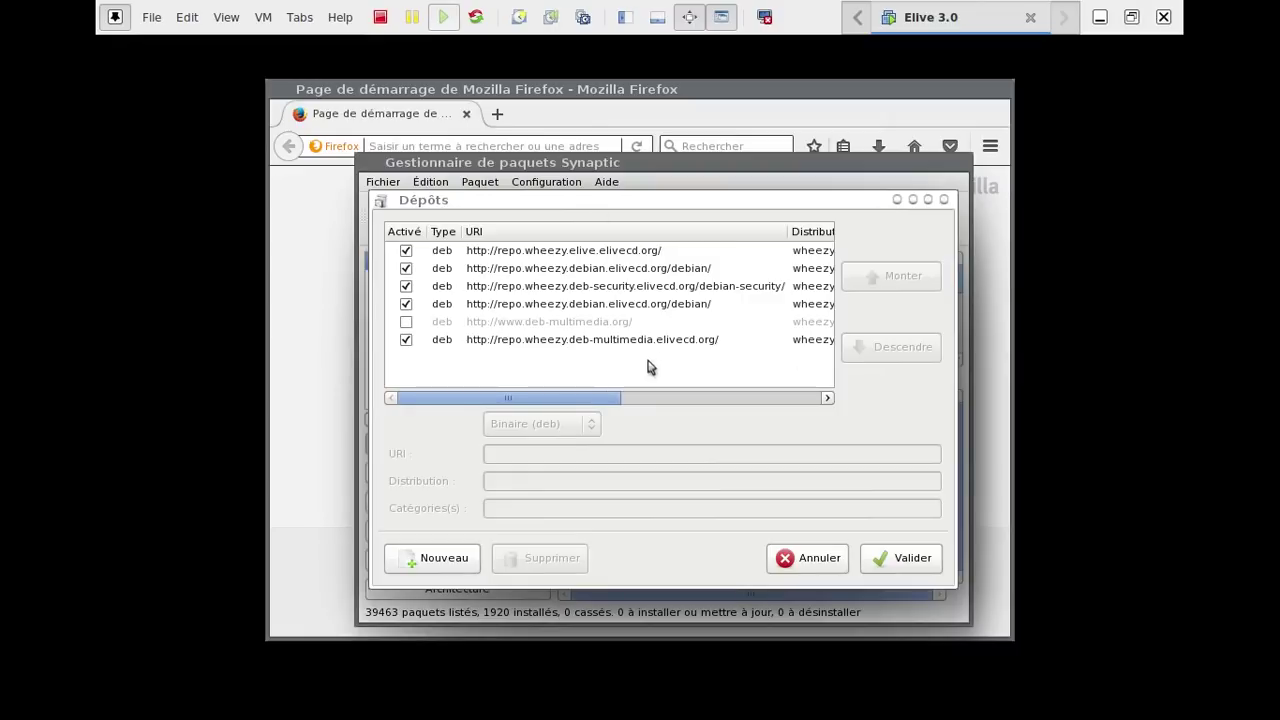
click(945, 201)
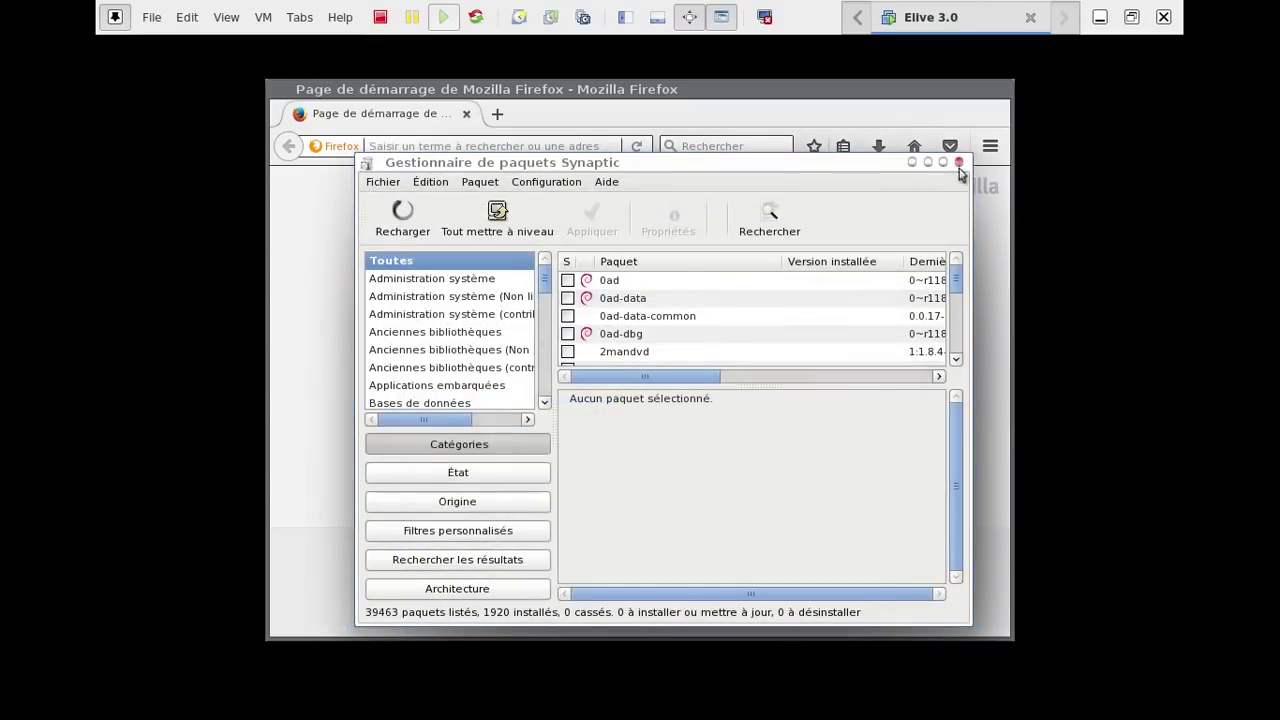
click(958, 163)
Confirm Firefox version 52.8.0 ESR (32 bits) in its About box, then close Firefox.
click(990, 147)
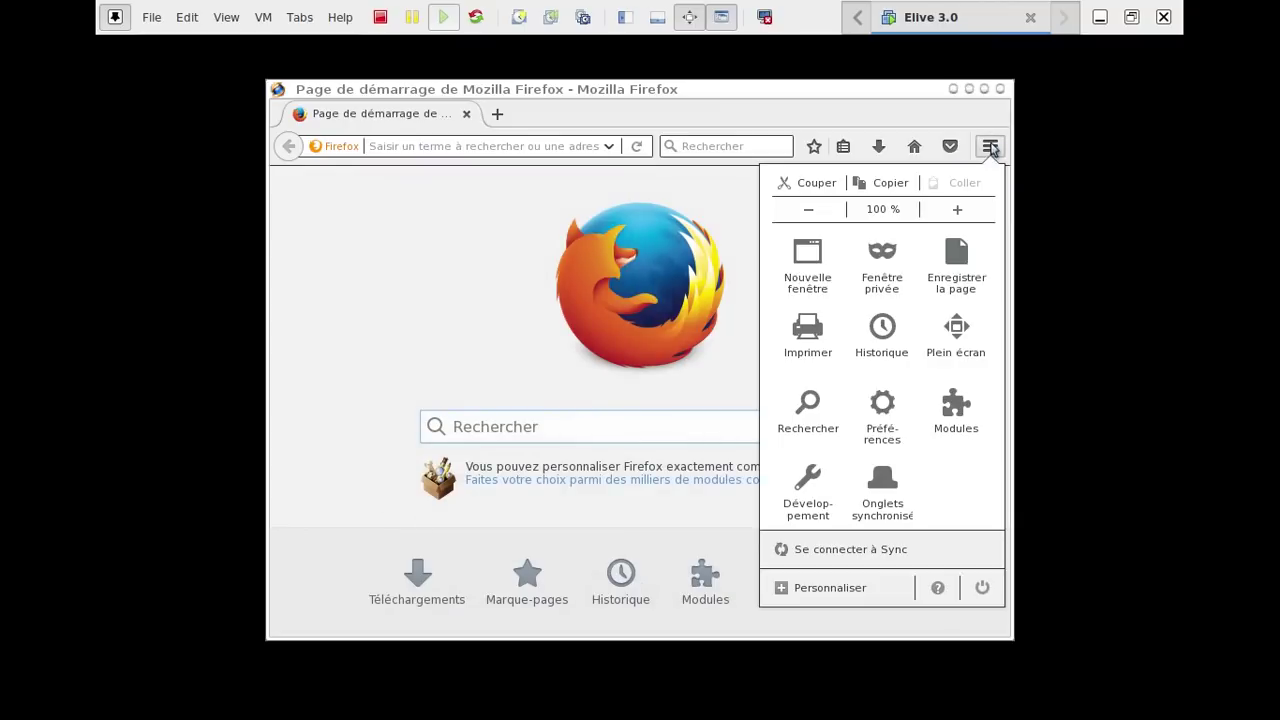
click(940, 588)
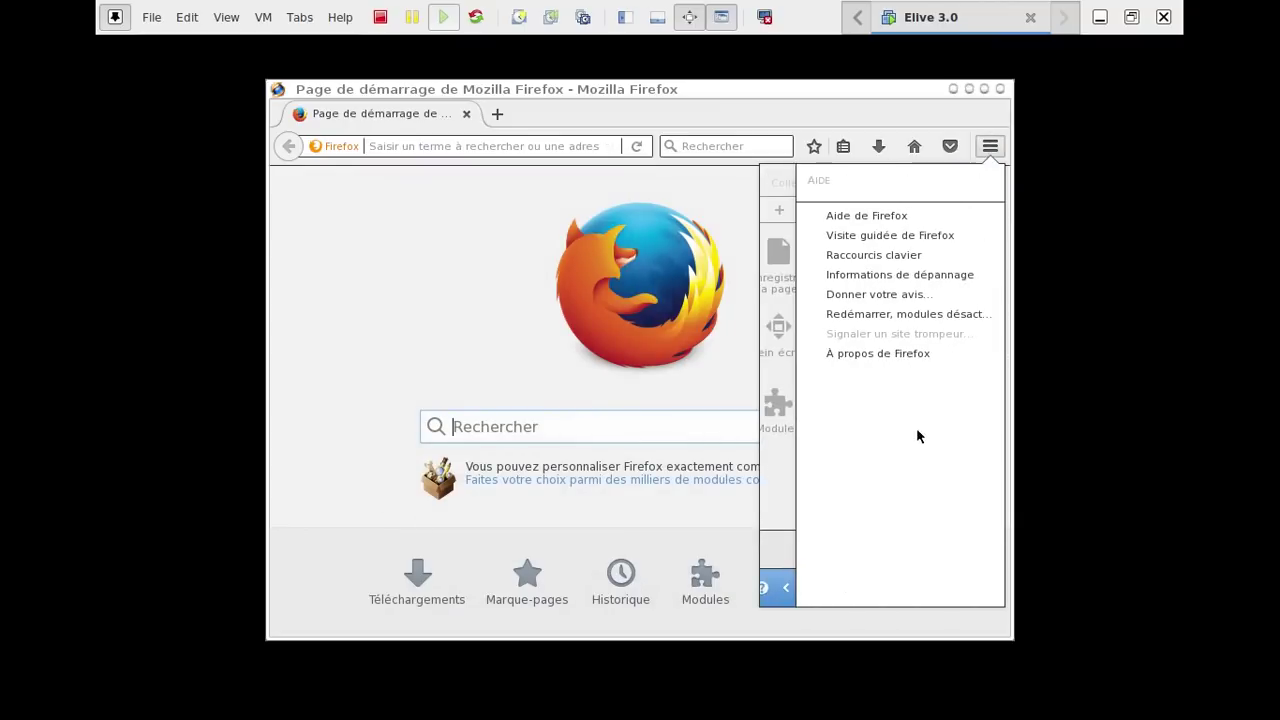
click(894, 360)
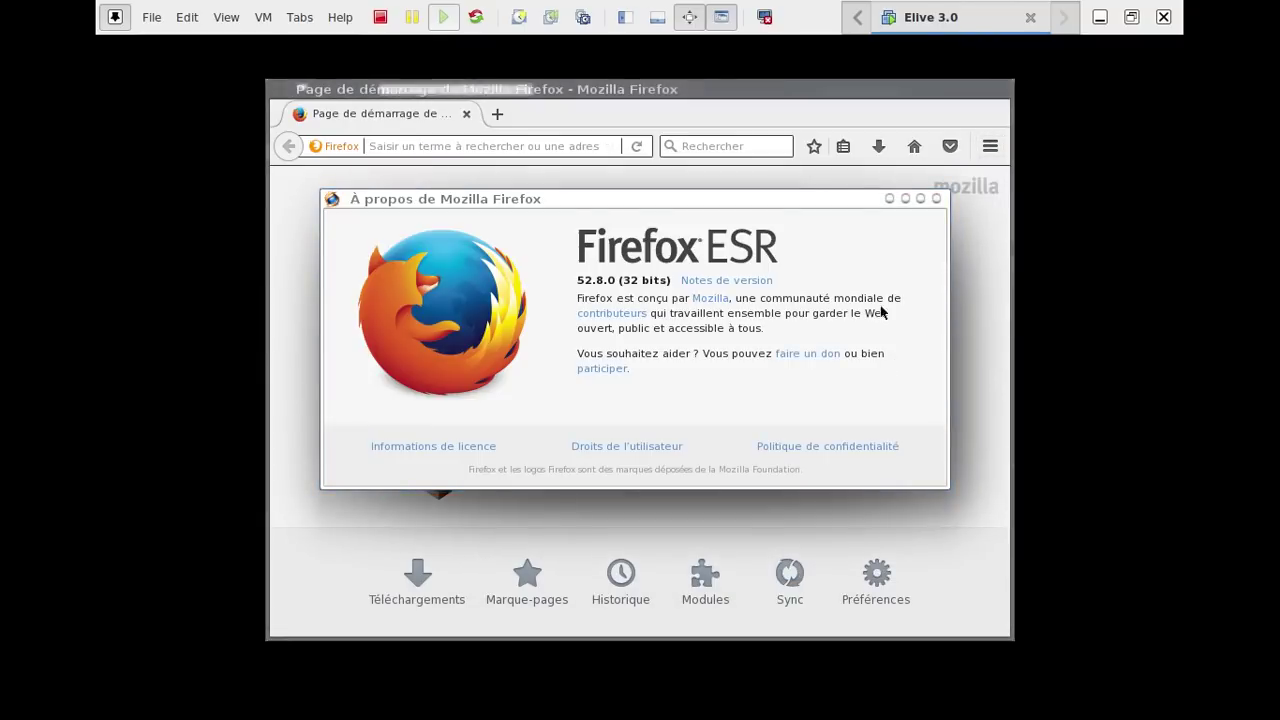
click(936, 198)
click(1001, 92)
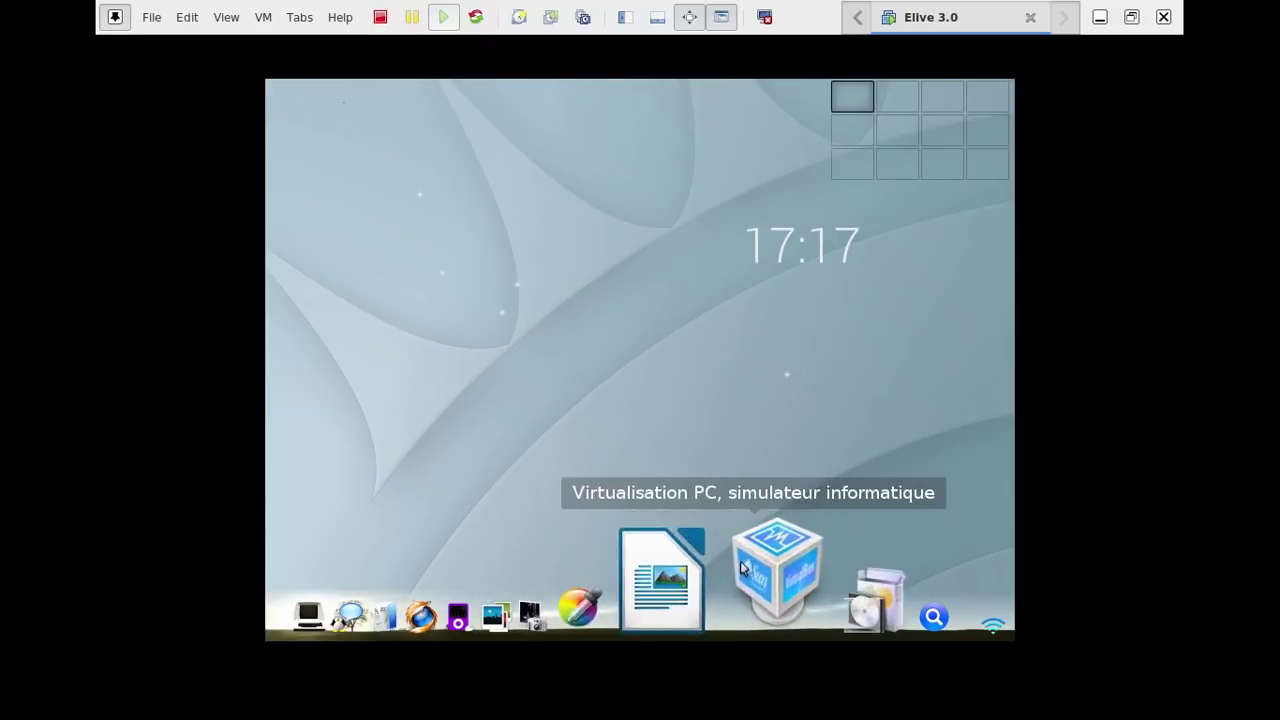
Open and dismiss the Elive launcher, category grid and main menu several times.
click(546, 134)
click(381, 111)
click(381, 111)
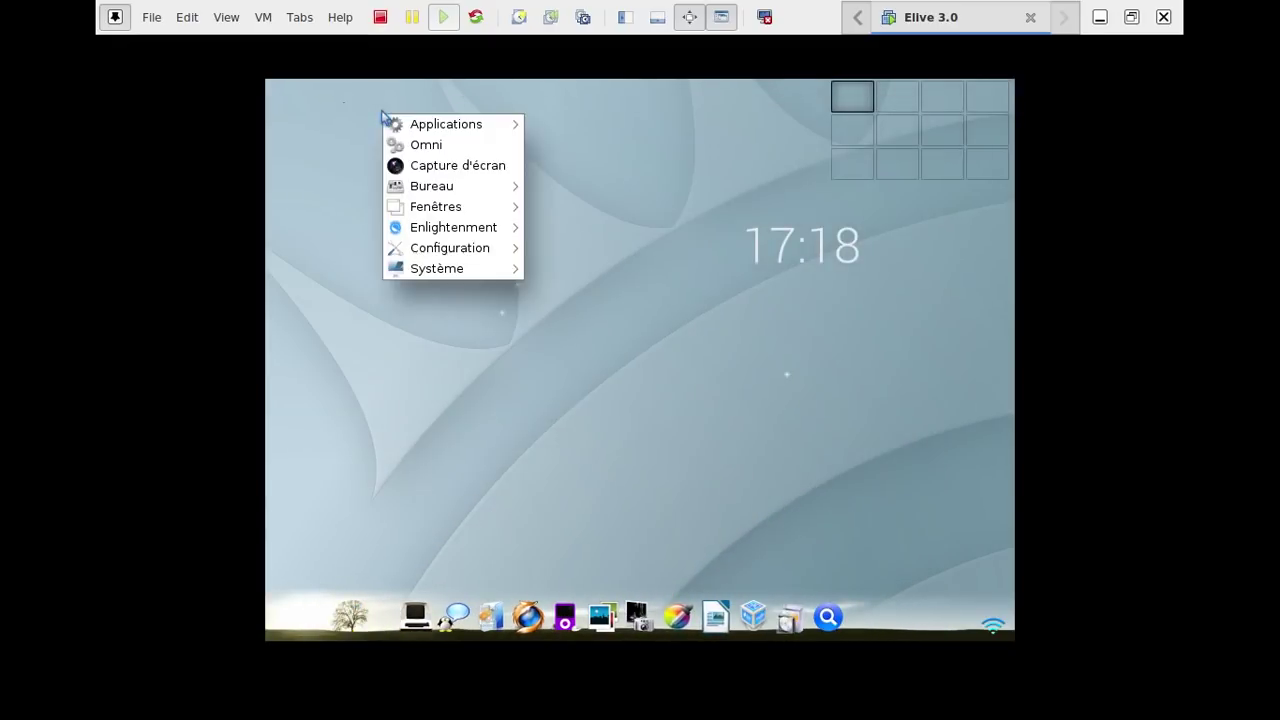
mouse_move(438, 128)
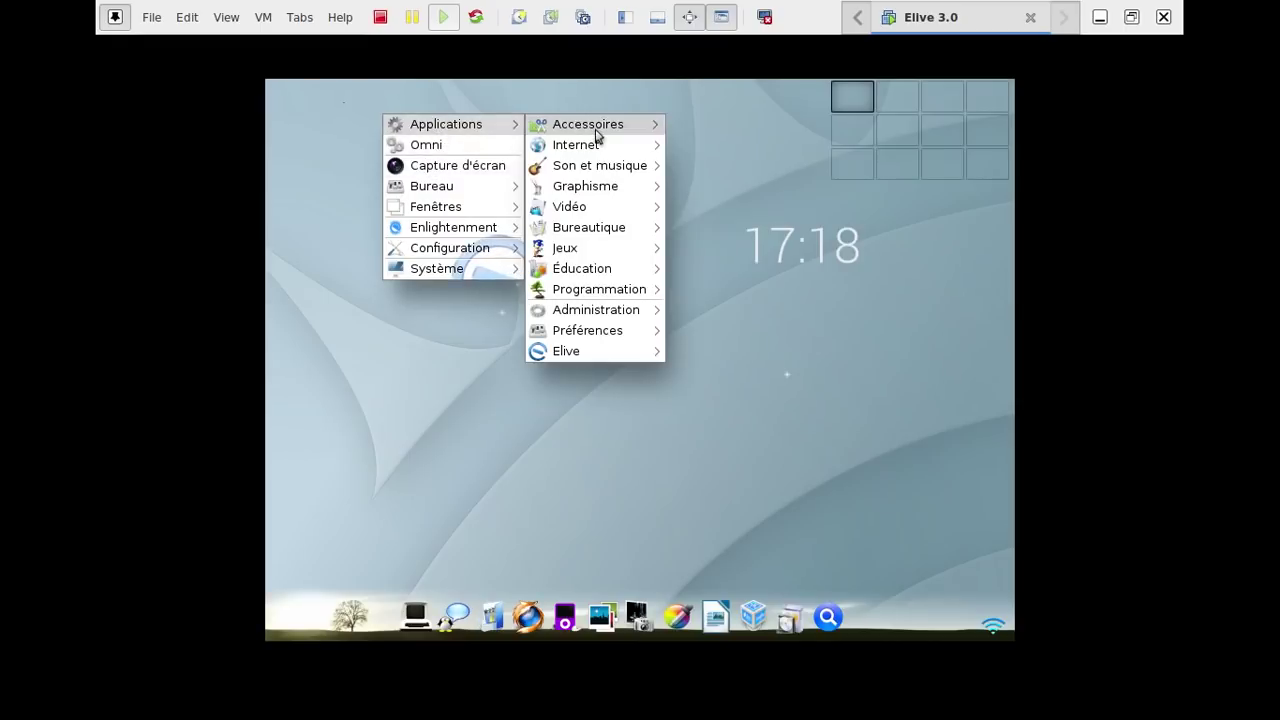
mouse_move(594, 134)
mouse_move(757, 149)
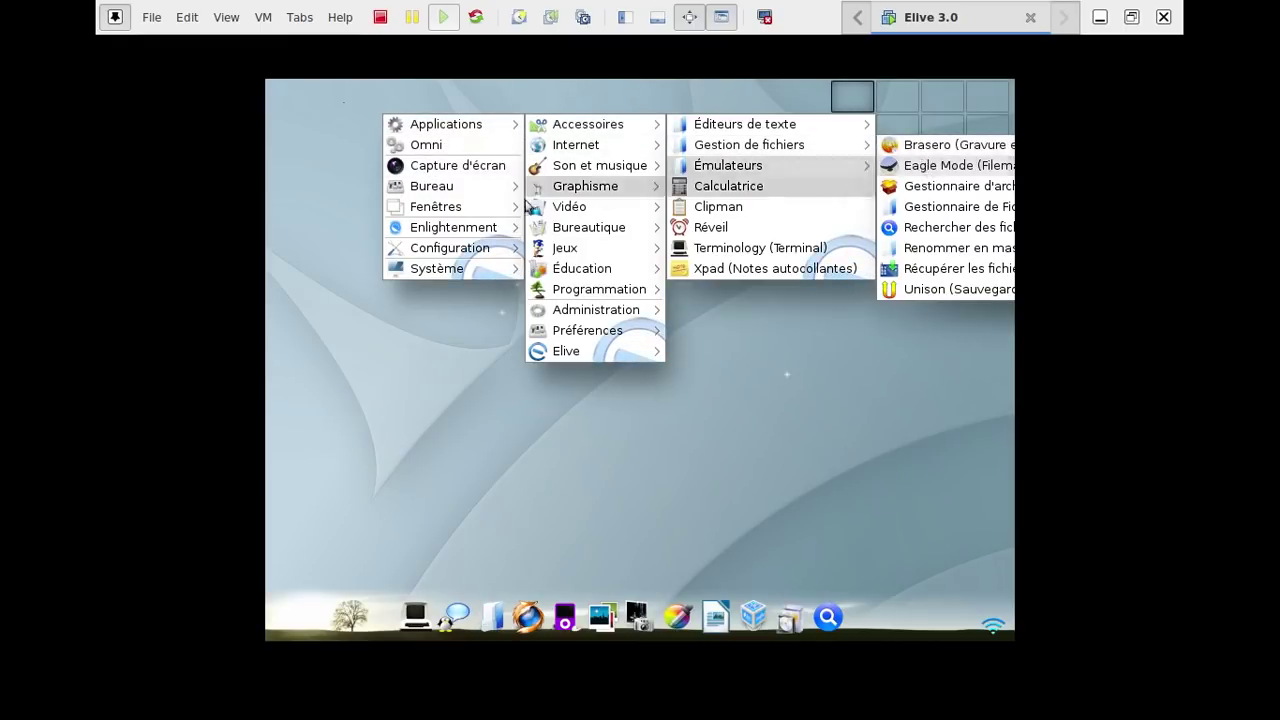
click(314, 126)
click(314, 125)
click(314, 125)
click(314, 125)
click(334, 132)
Browse the main menu to Applications > Administration, listing GParted, Htop and Synaptic Manager.
click(332, 128)
mouse_move(395, 138)
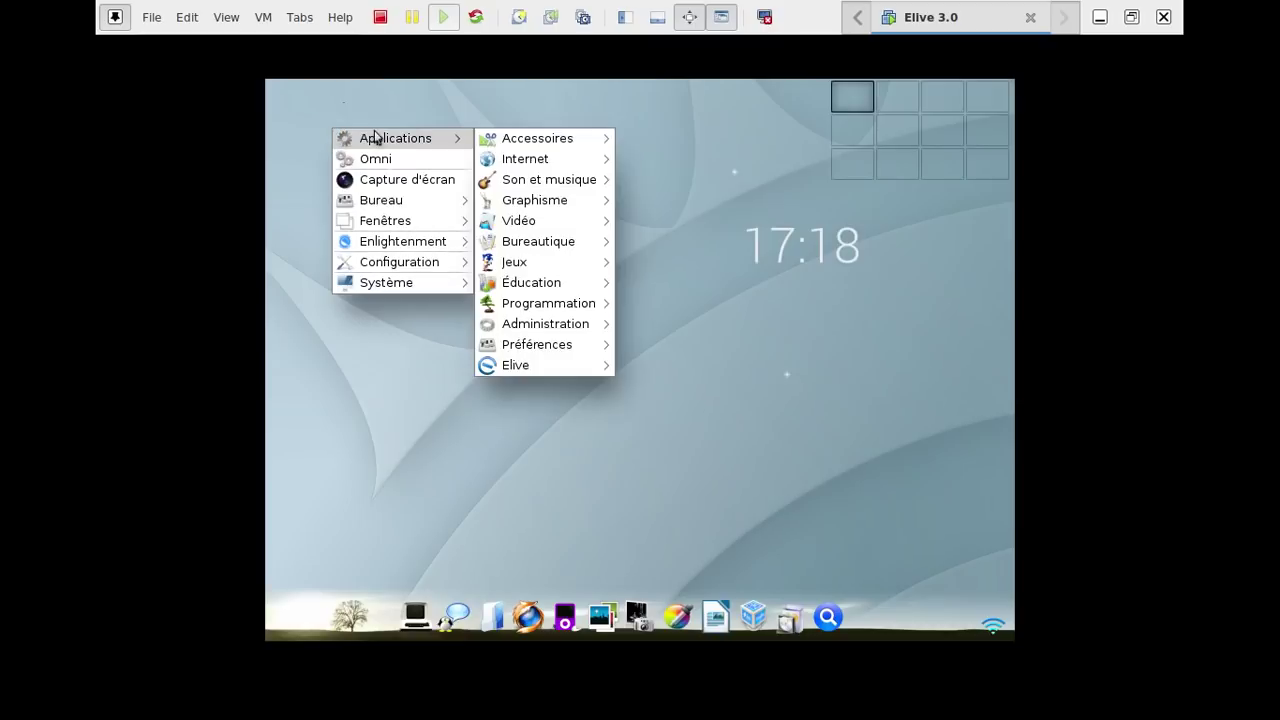
mouse_move(535, 138)
mouse_move(695, 143)
mouse_move(786, 160)
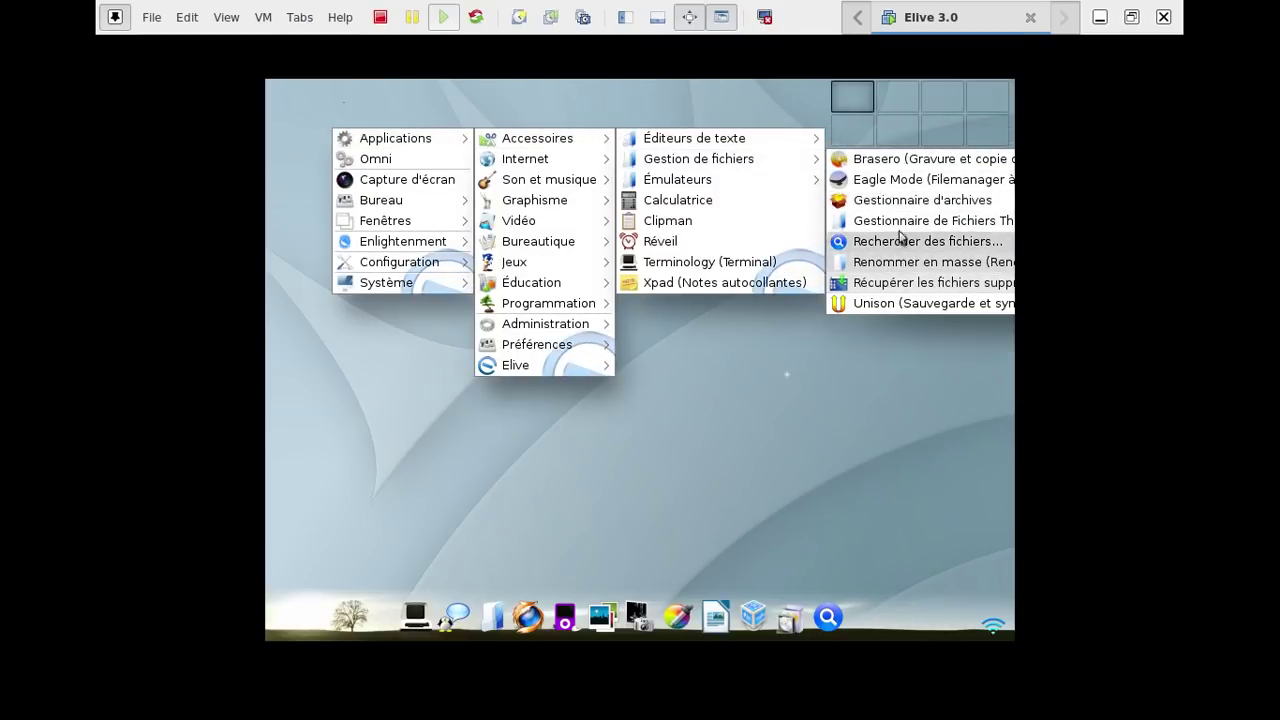
mouse_move(727, 175)
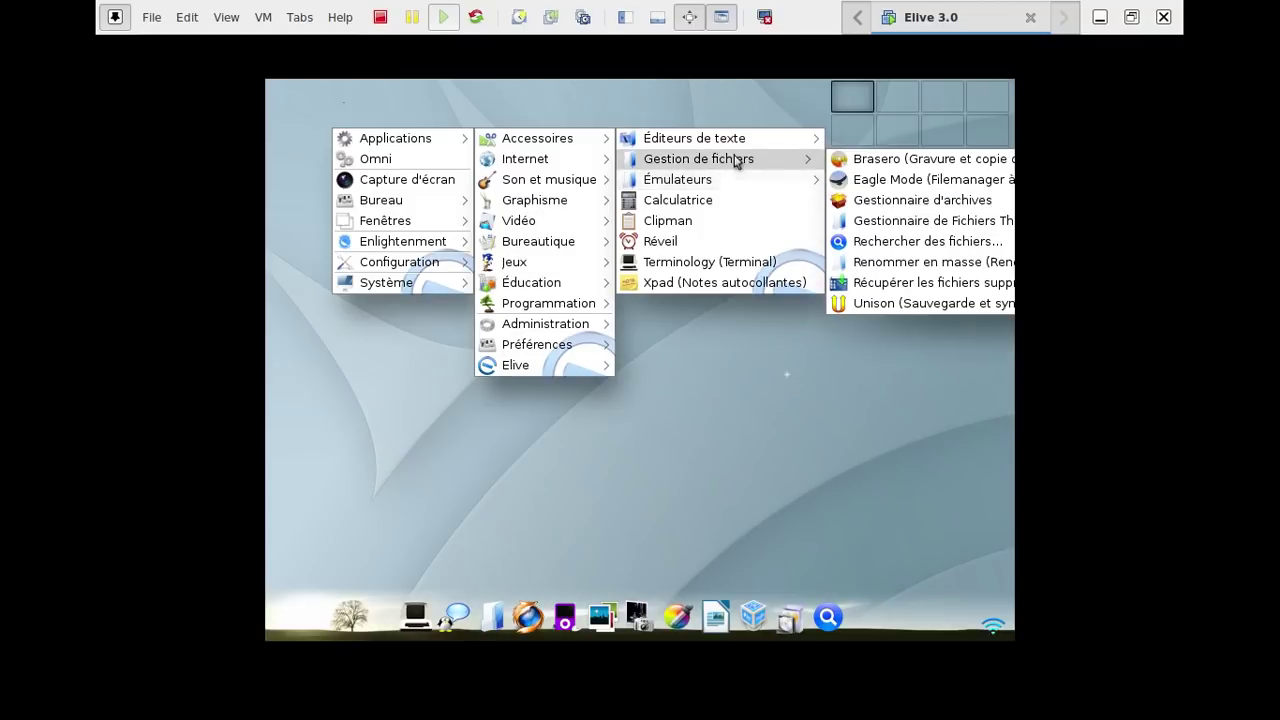
mouse_move(575, 166)
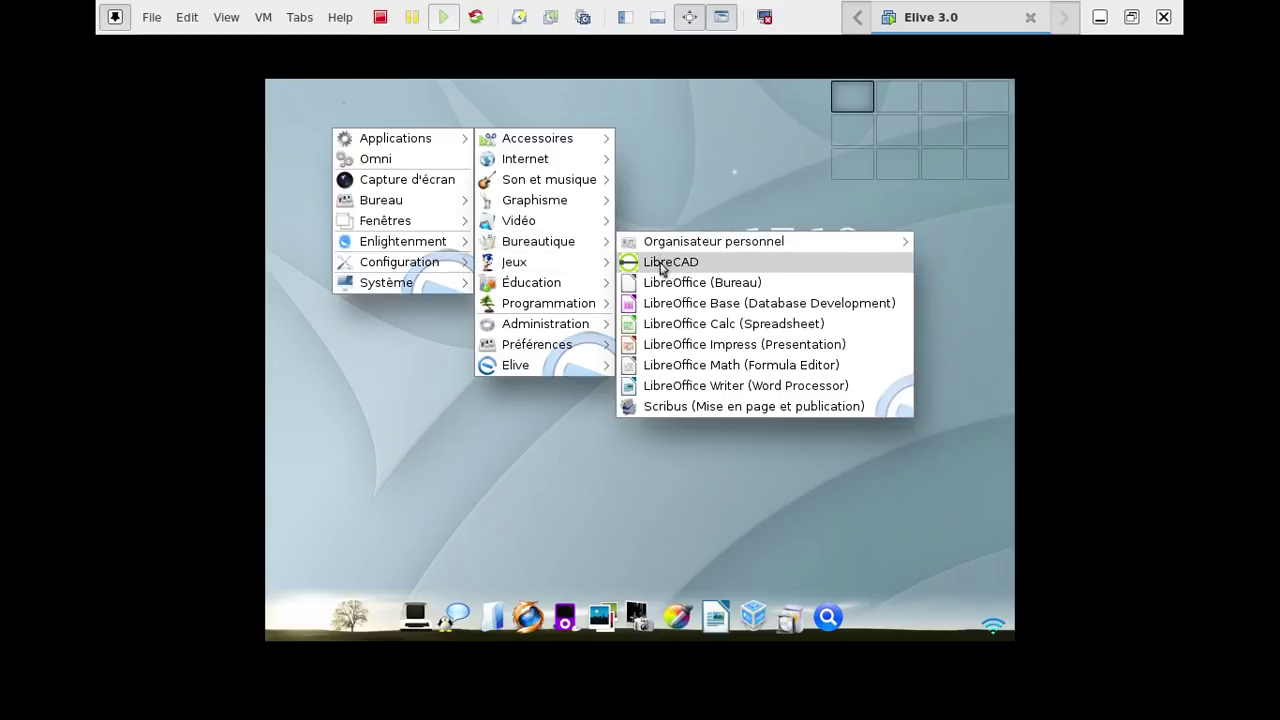
mouse_move(562, 262)
mouse_move(671, 266)
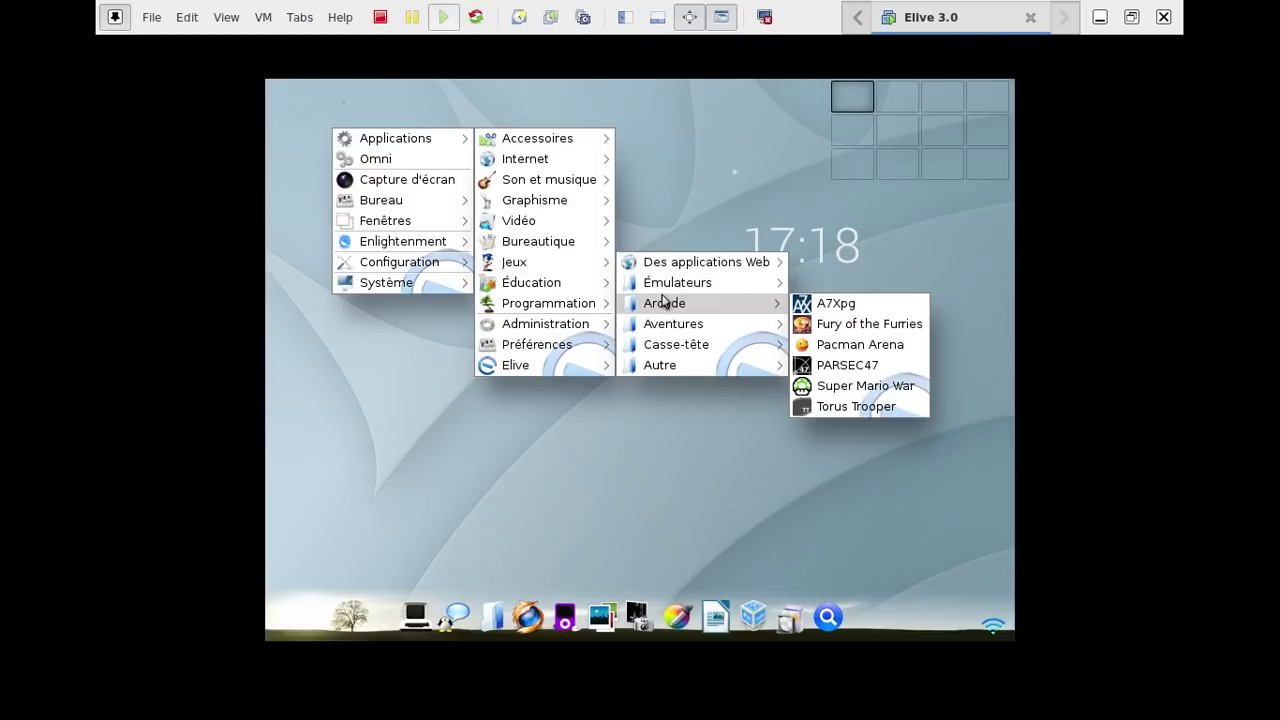
mouse_move(668, 350)
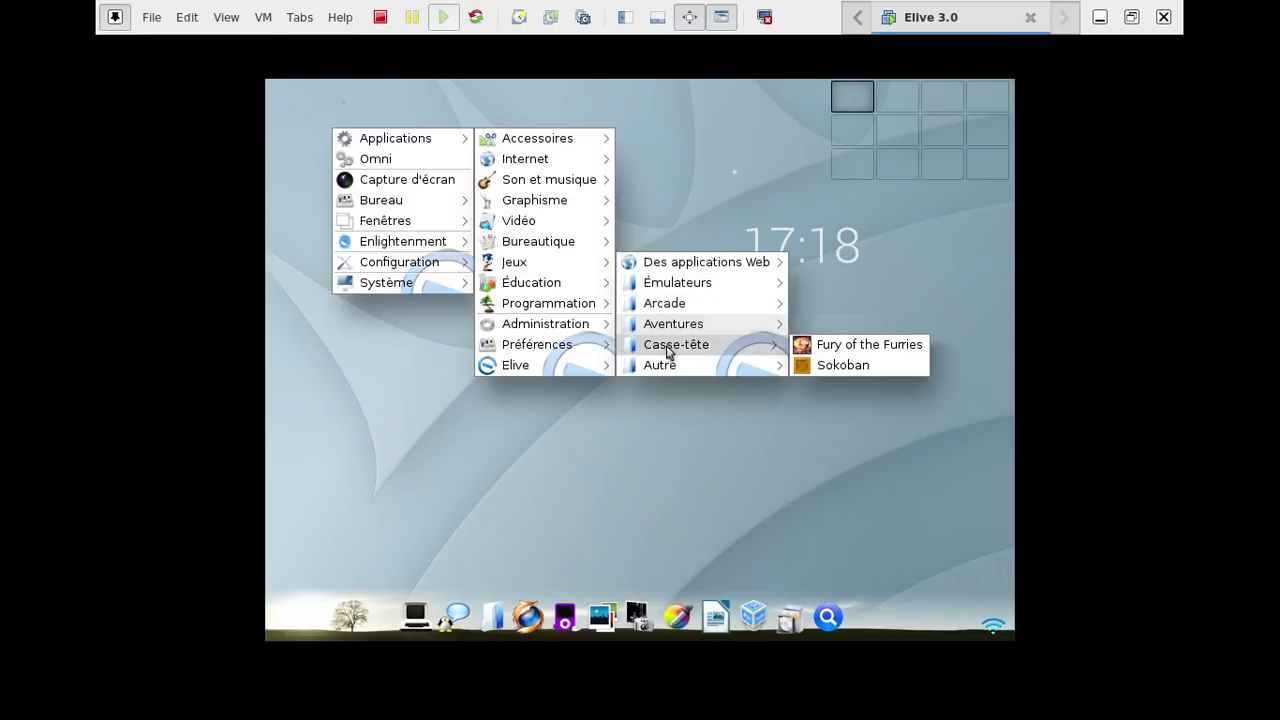
mouse_move(667, 372)
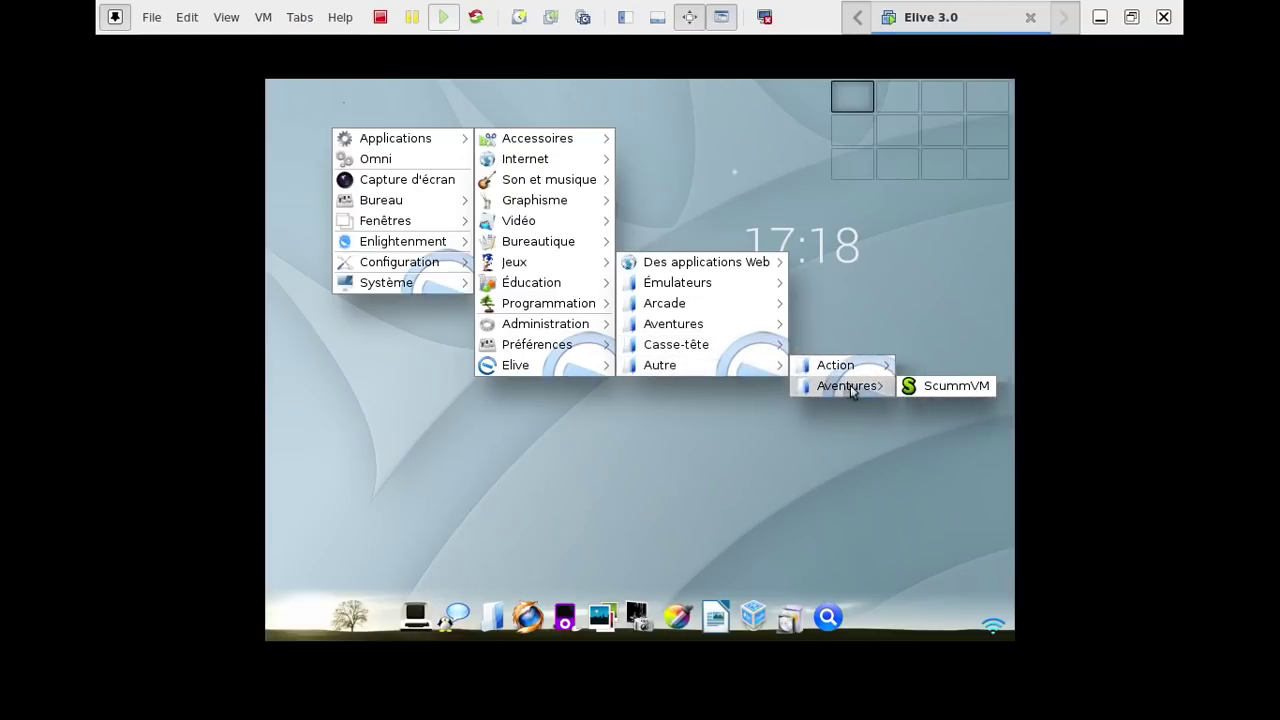
mouse_move(555, 333)
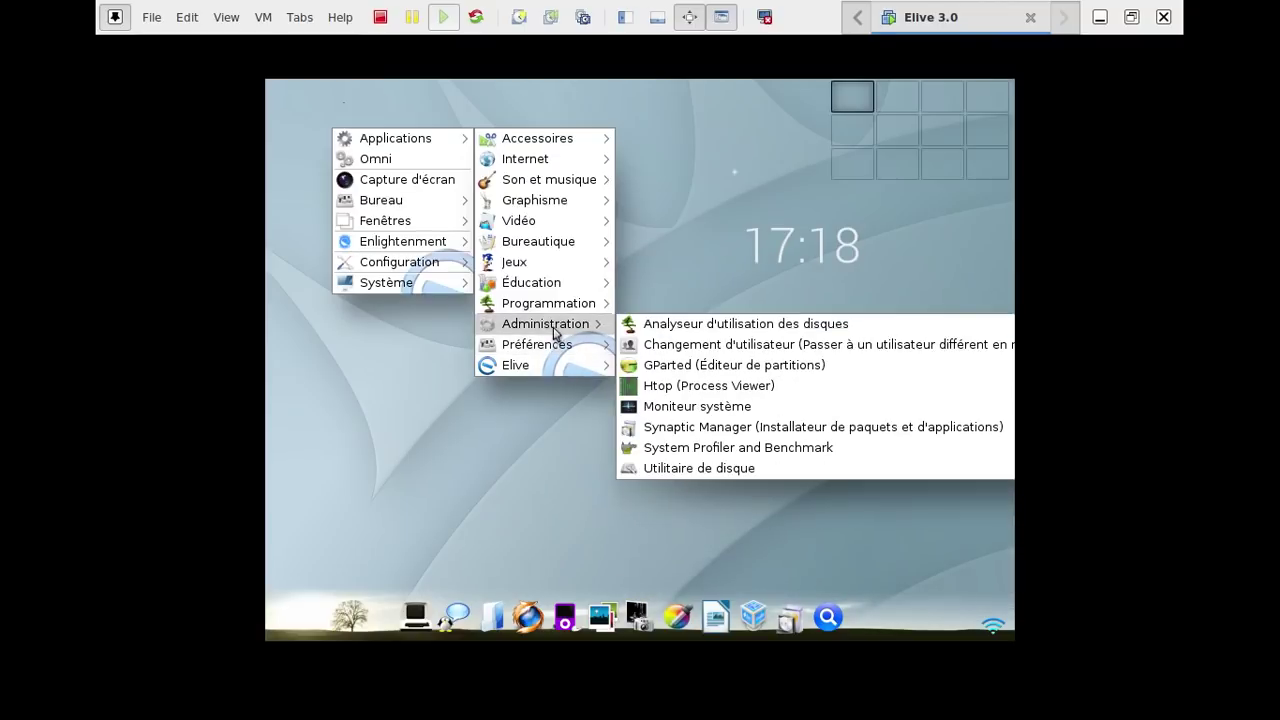
Launch and close htop, then start XChat, move its window higher and close it.
click(664, 386)
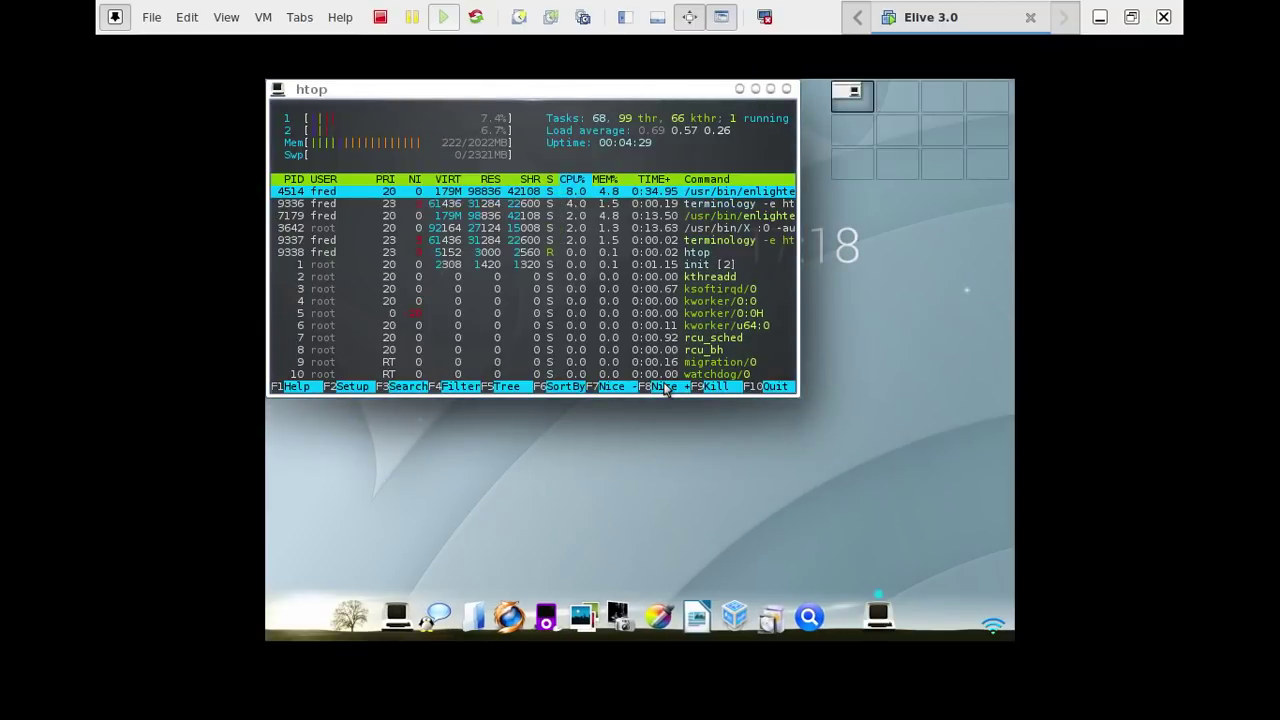
click(789, 90)
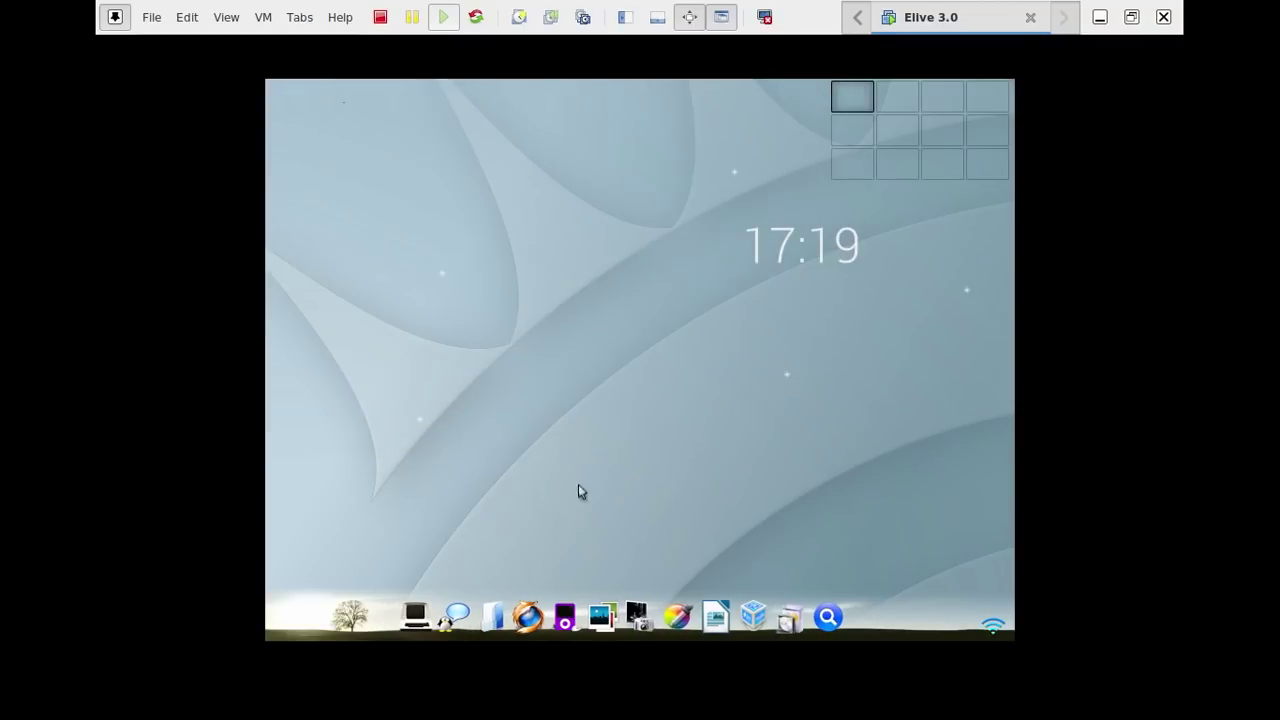
click(455, 600)
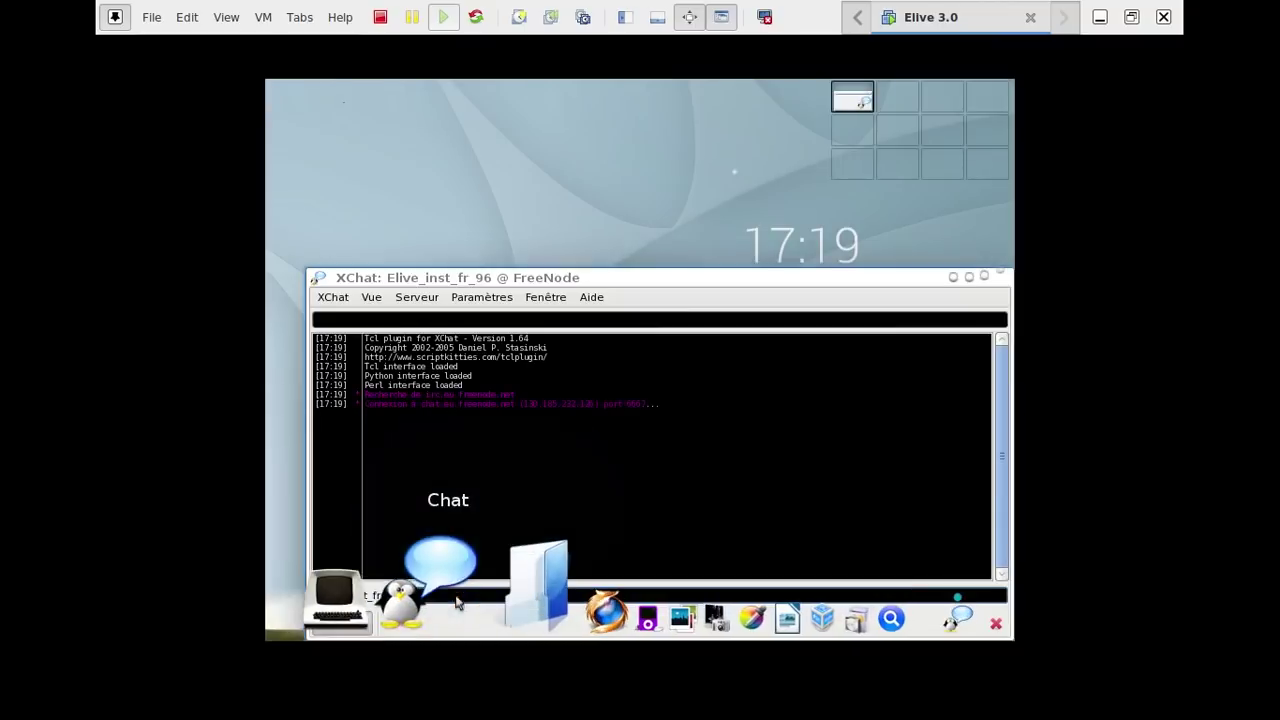
drag(634, 284, 626, 201)
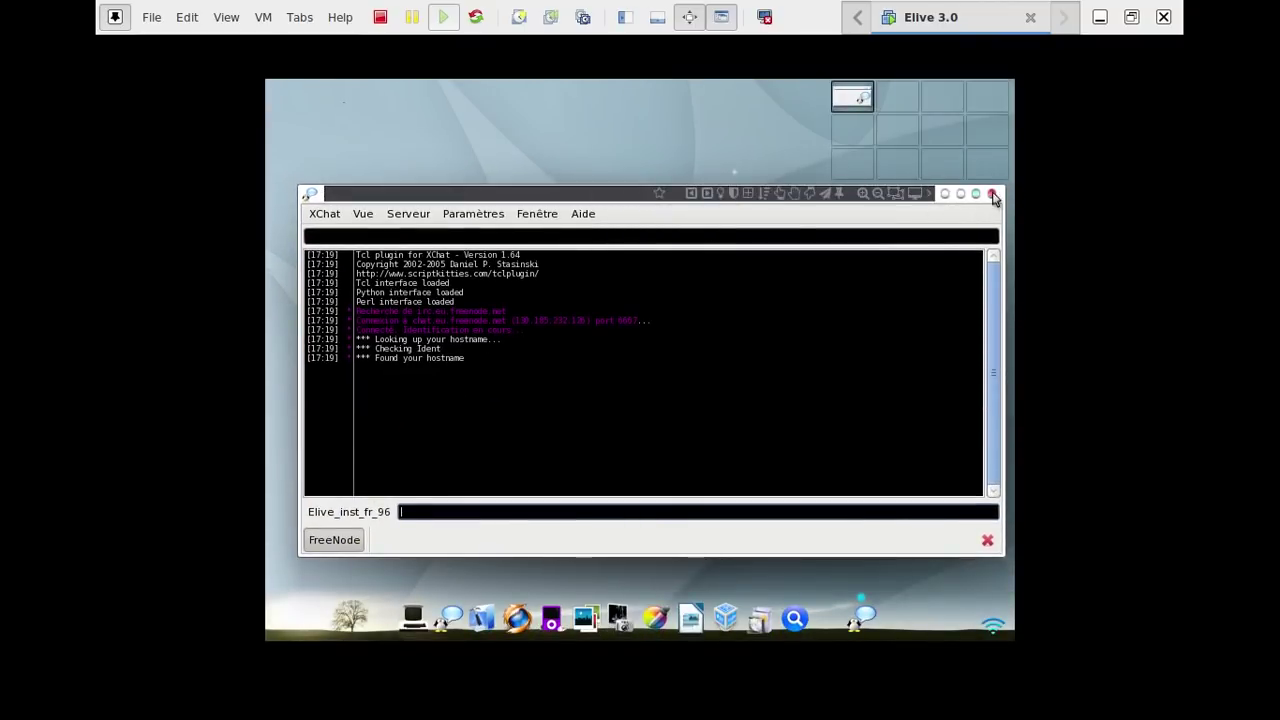
click(991, 194)
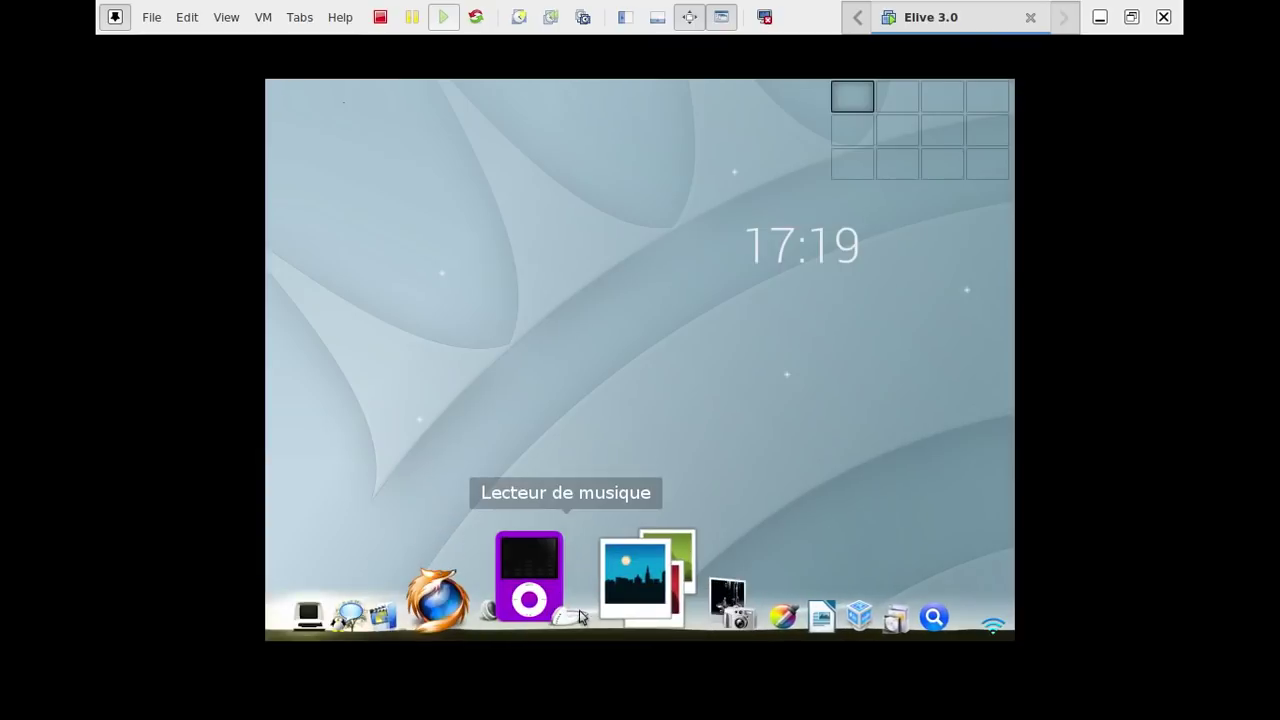
click(492, 189)
Check the Enlightenment 0.17.6 About dialog from the main menu, then close it.
click(358, 220)
click(358, 220)
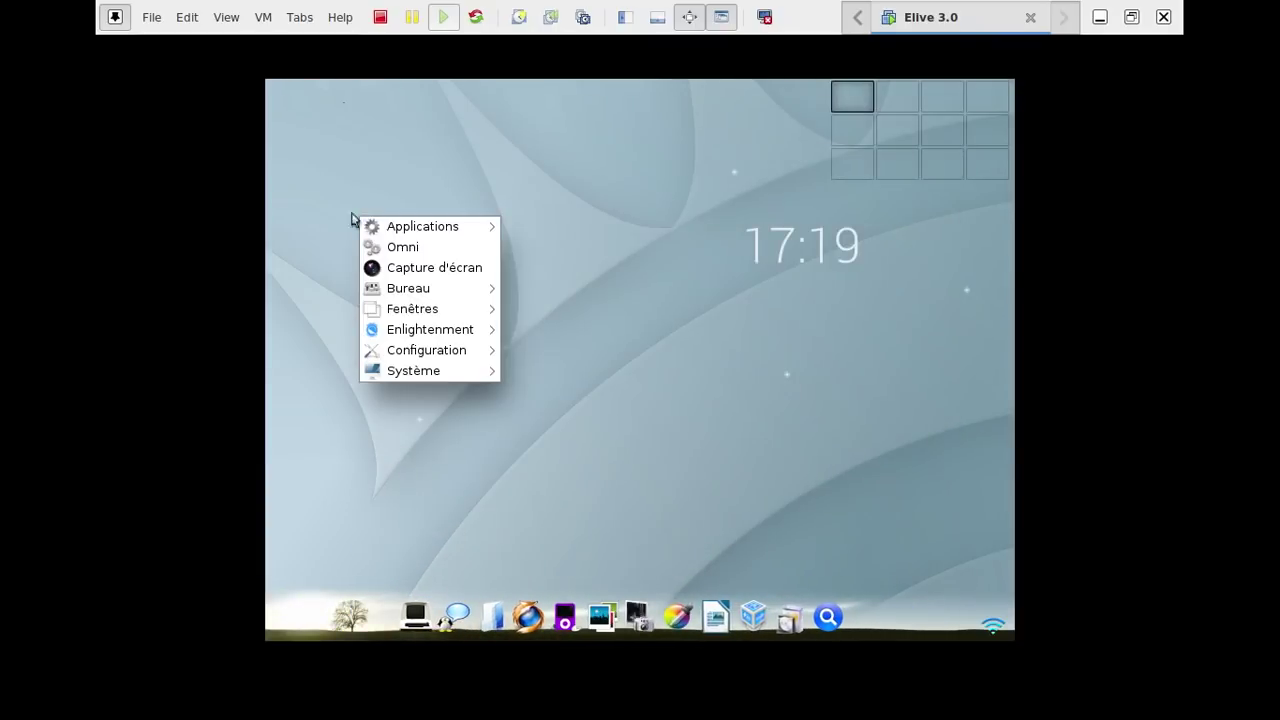
mouse_move(418, 340)
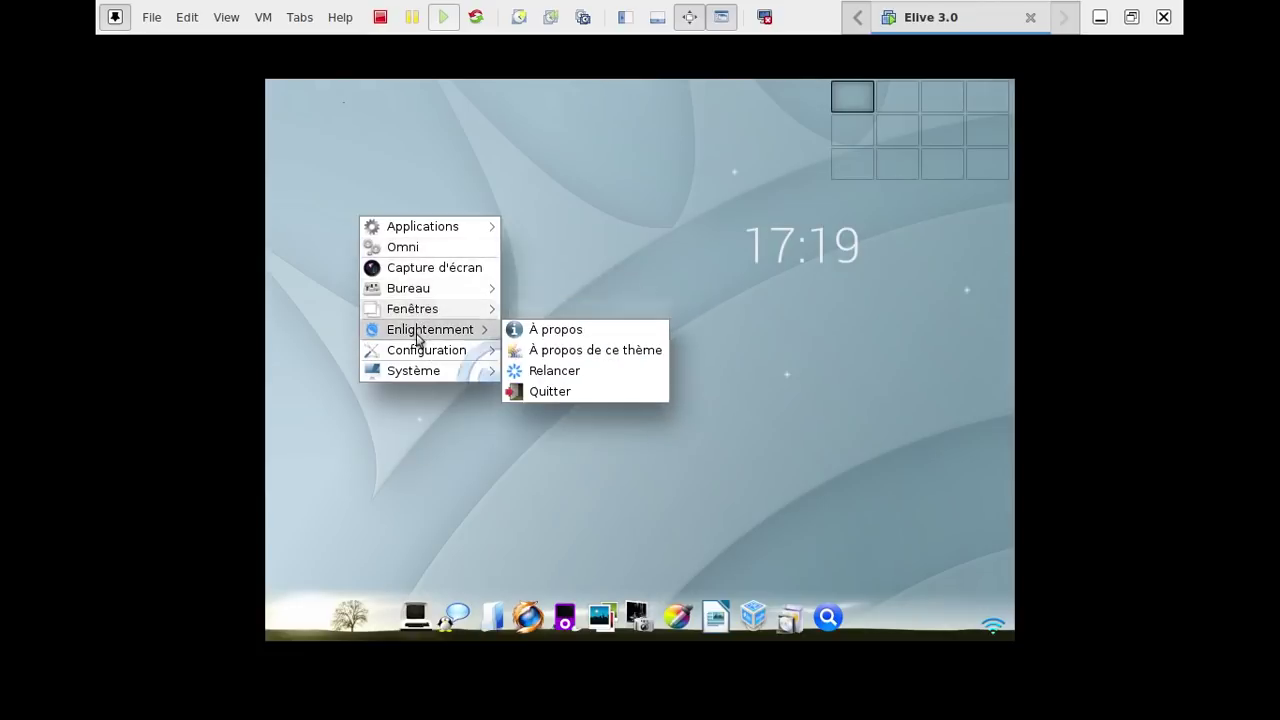
click(568, 336)
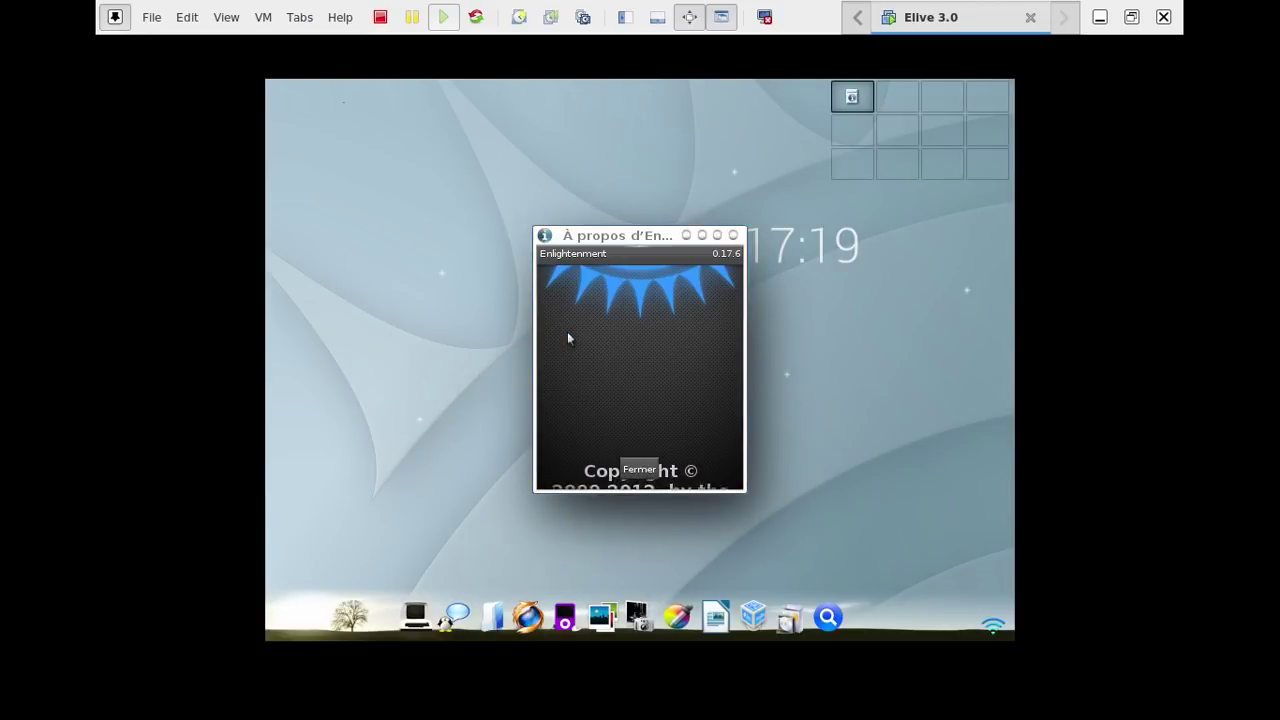
click(642, 469)
Open Applications > Graphisme in the main menu, showing Blender, Darktable, Inkscape and GIMP.
click(549, 257)
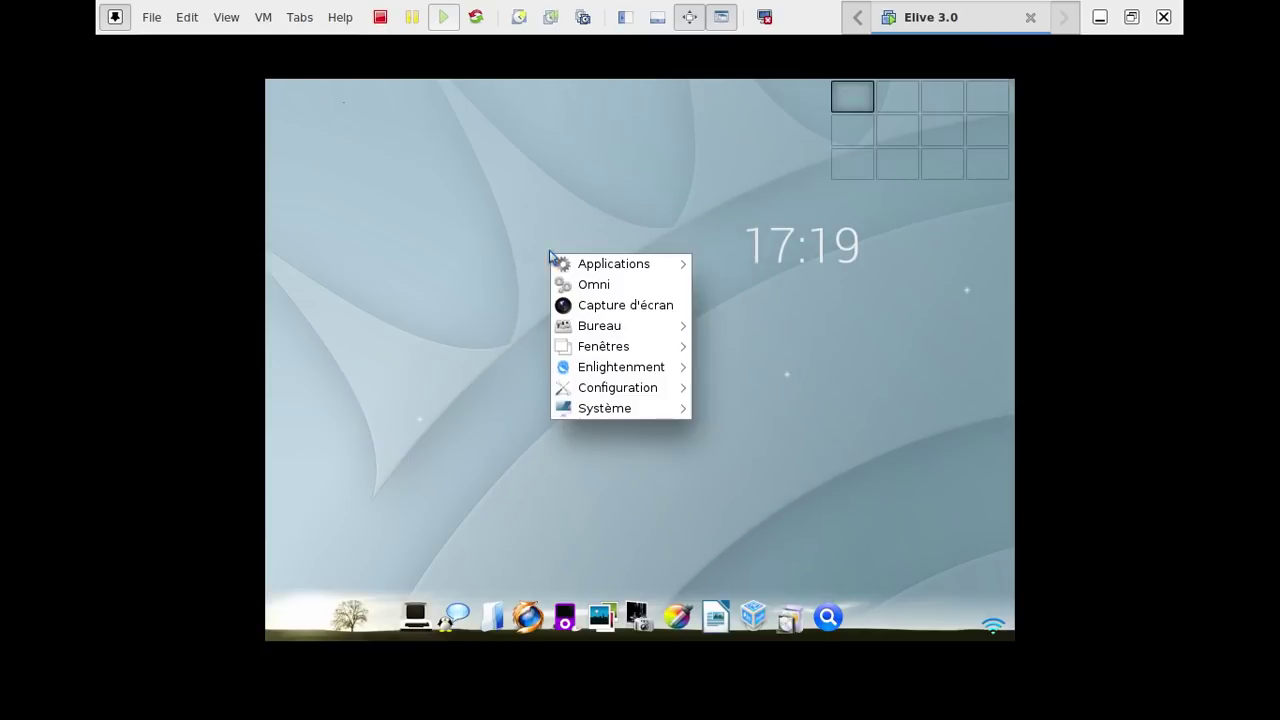
mouse_move(604, 351)
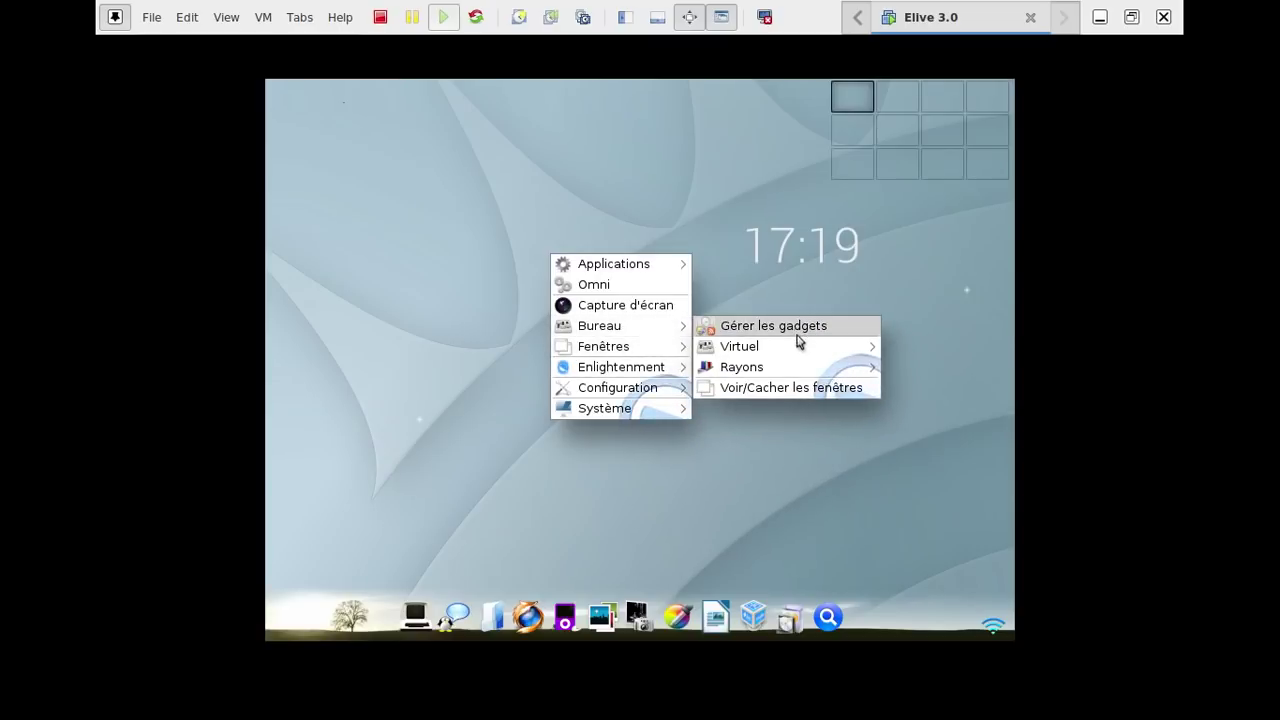
mouse_move(800, 344)
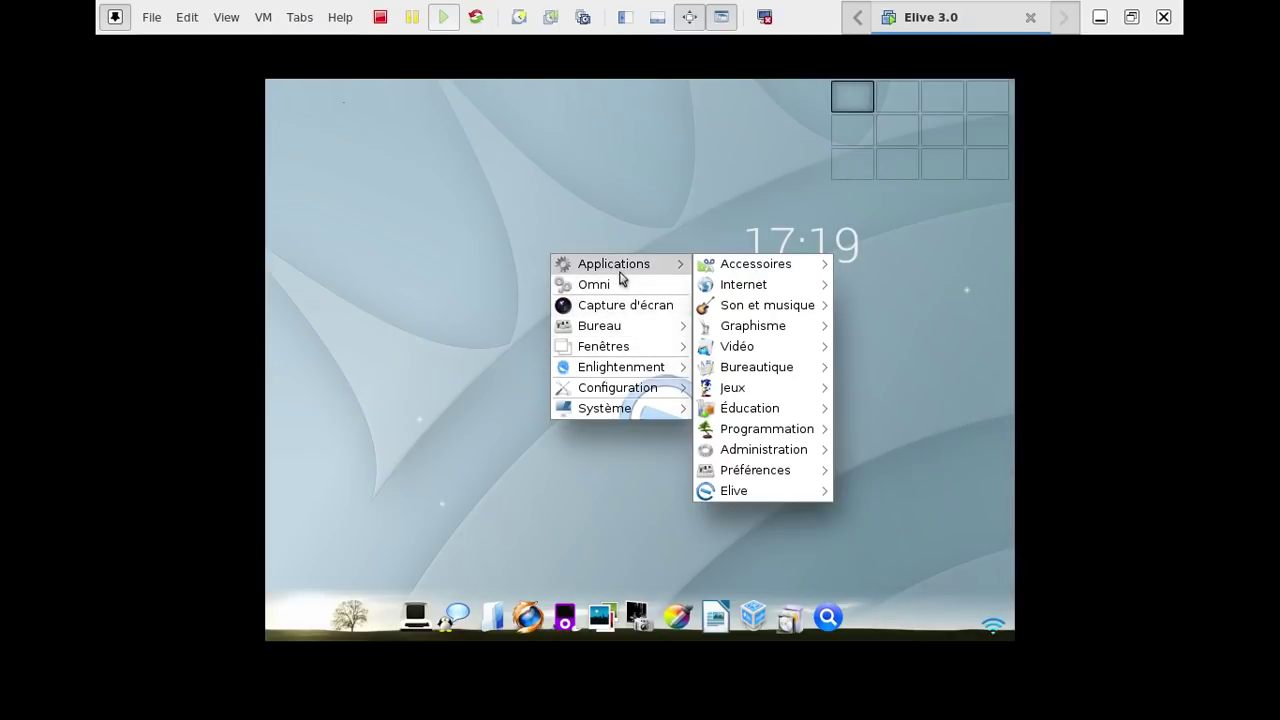
mouse_move(620, 266)
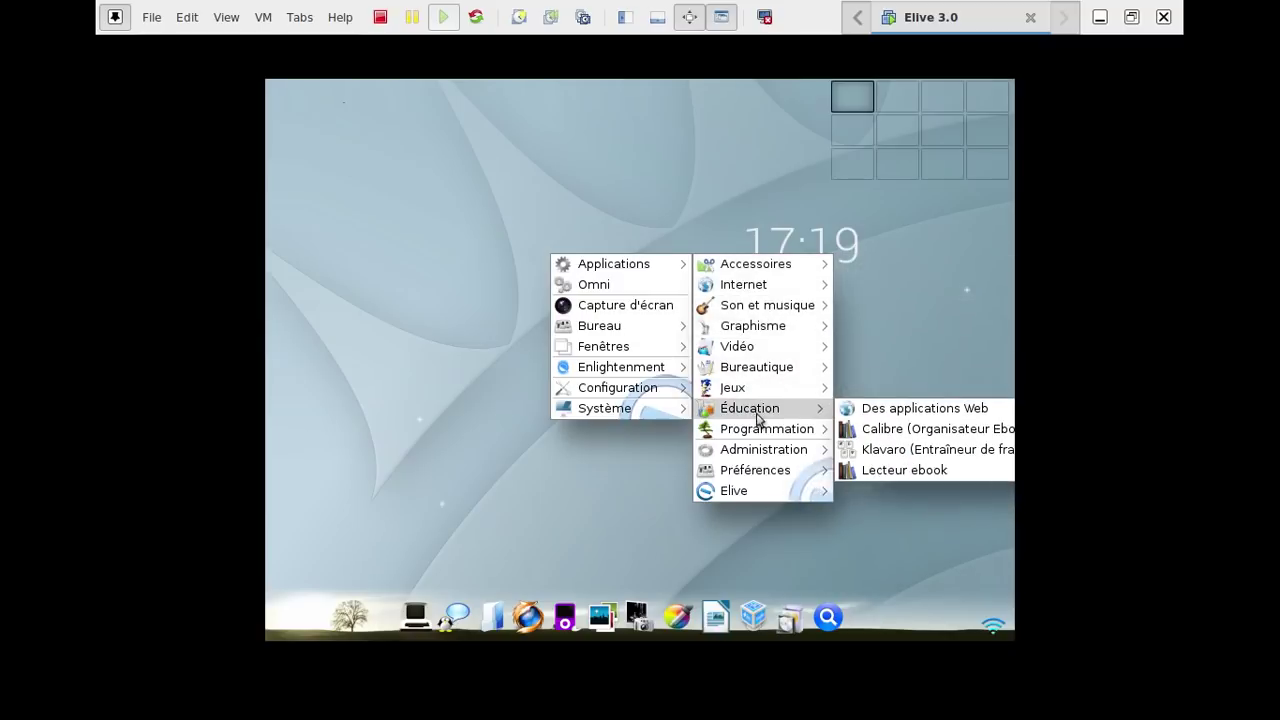
mouse_move(768, 397)
mouse_move(803, 408)
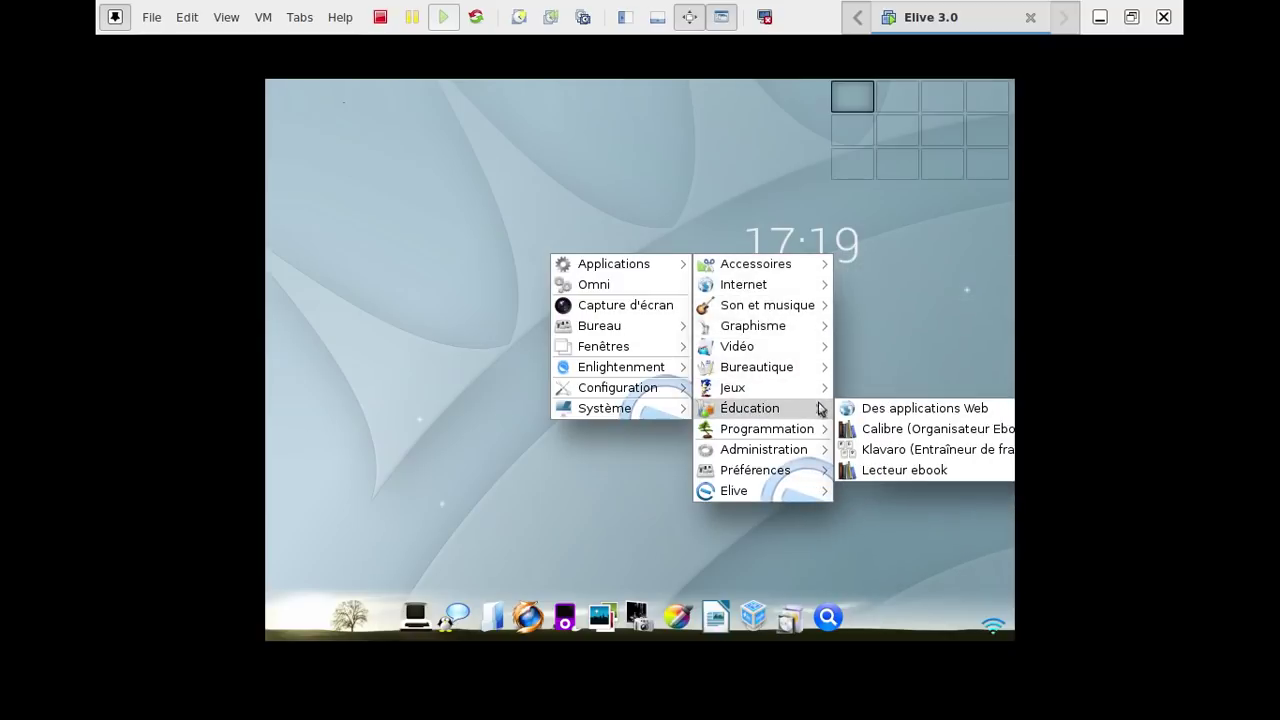
mouse_move(795, 372)
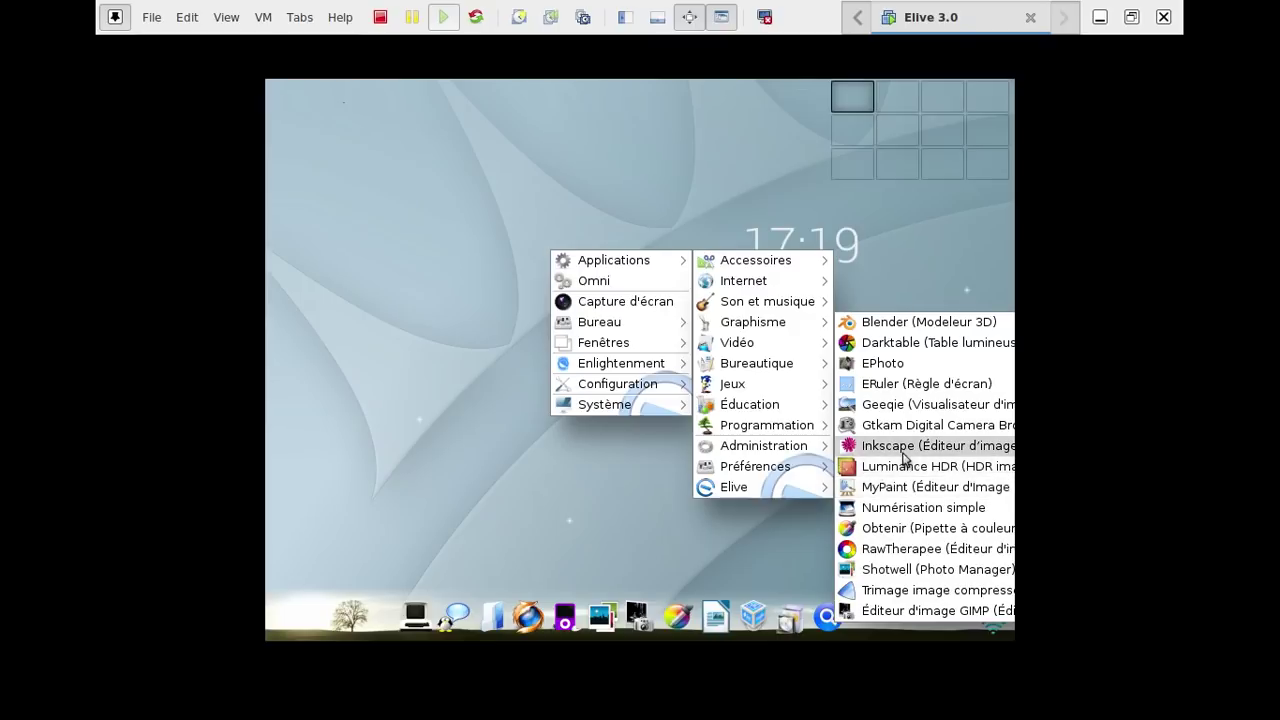
Launch Inkscape, view its 0.48.3.1 About dialog from Help, then close both.
click(903, 450)
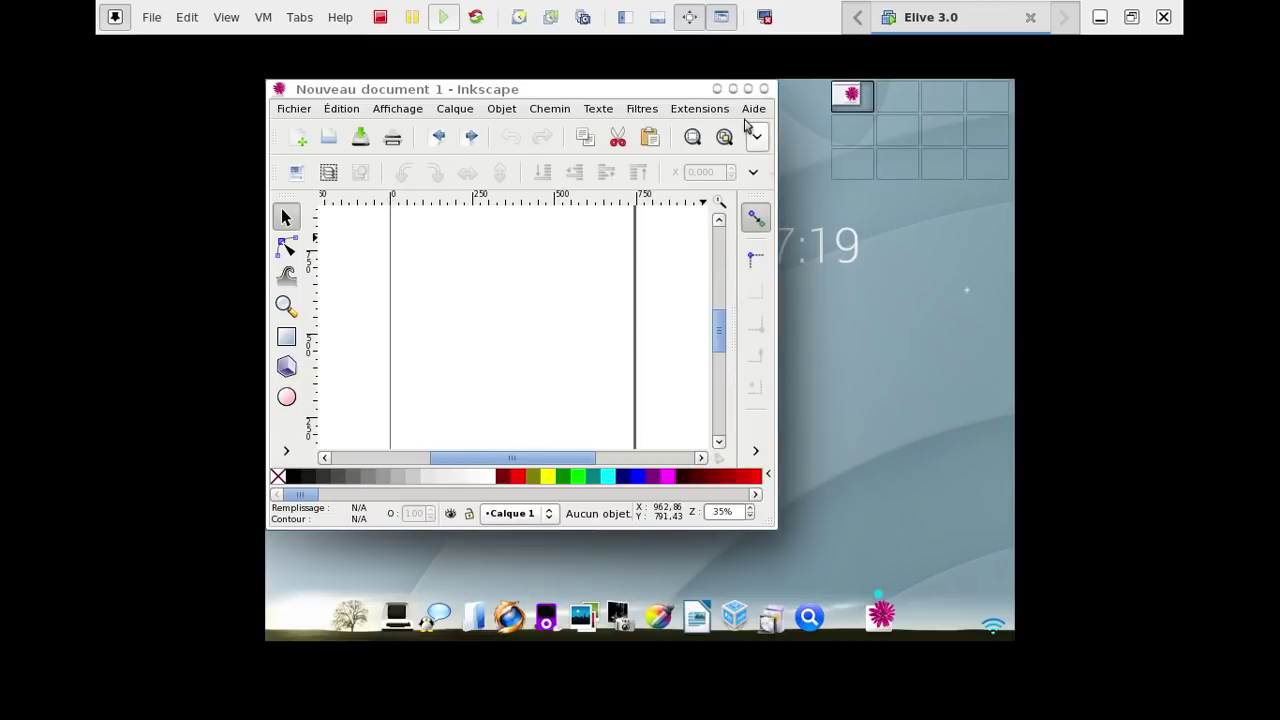
click(753, 110)
click(782, 316)
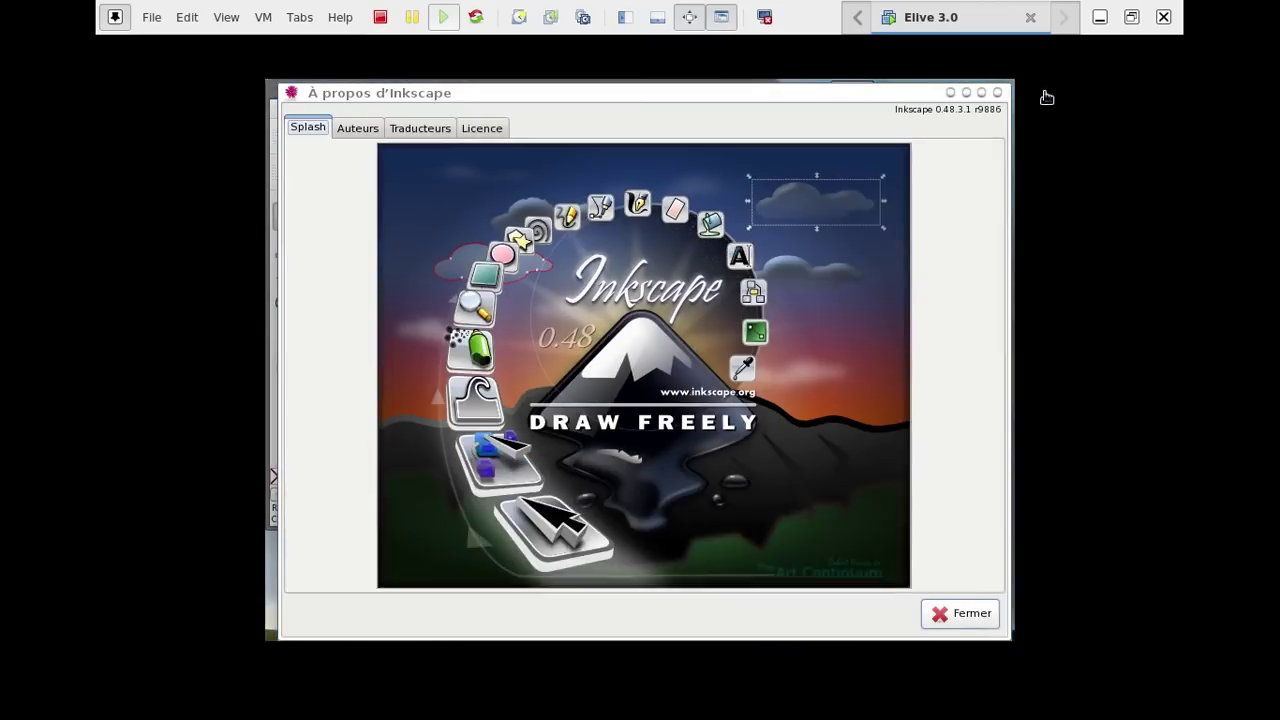
click(997, 92)
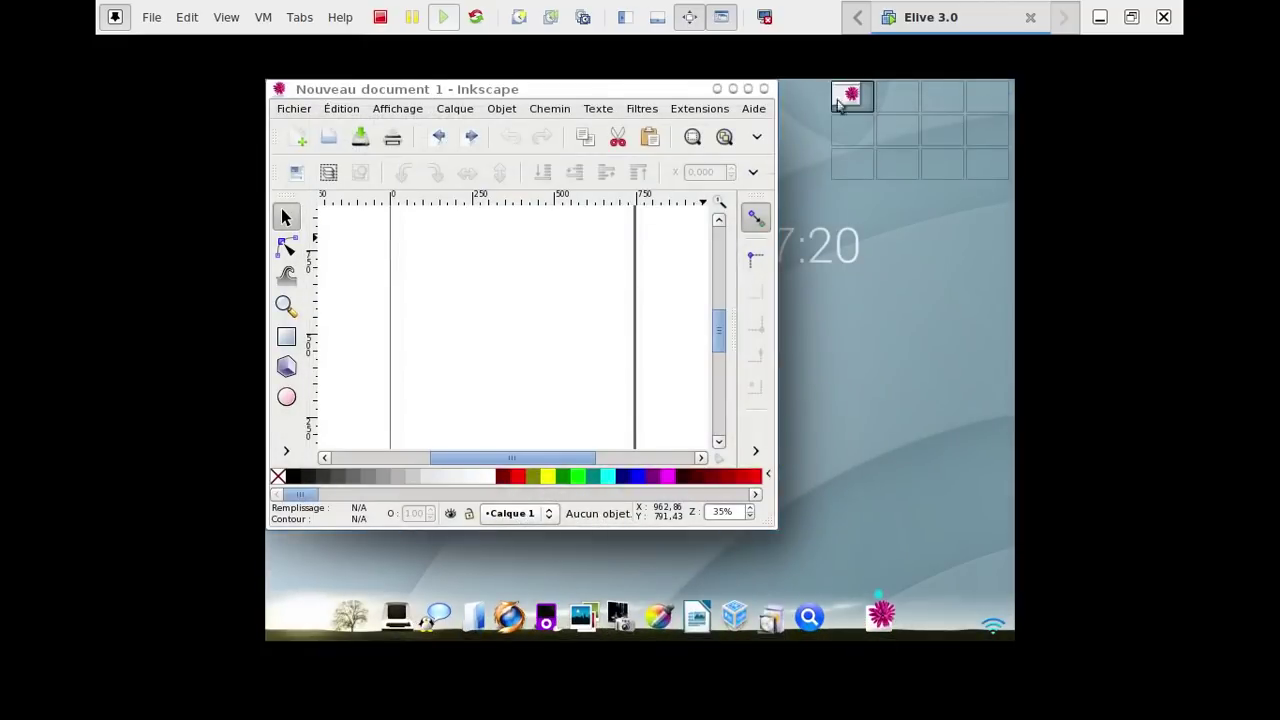
click(763, 89)
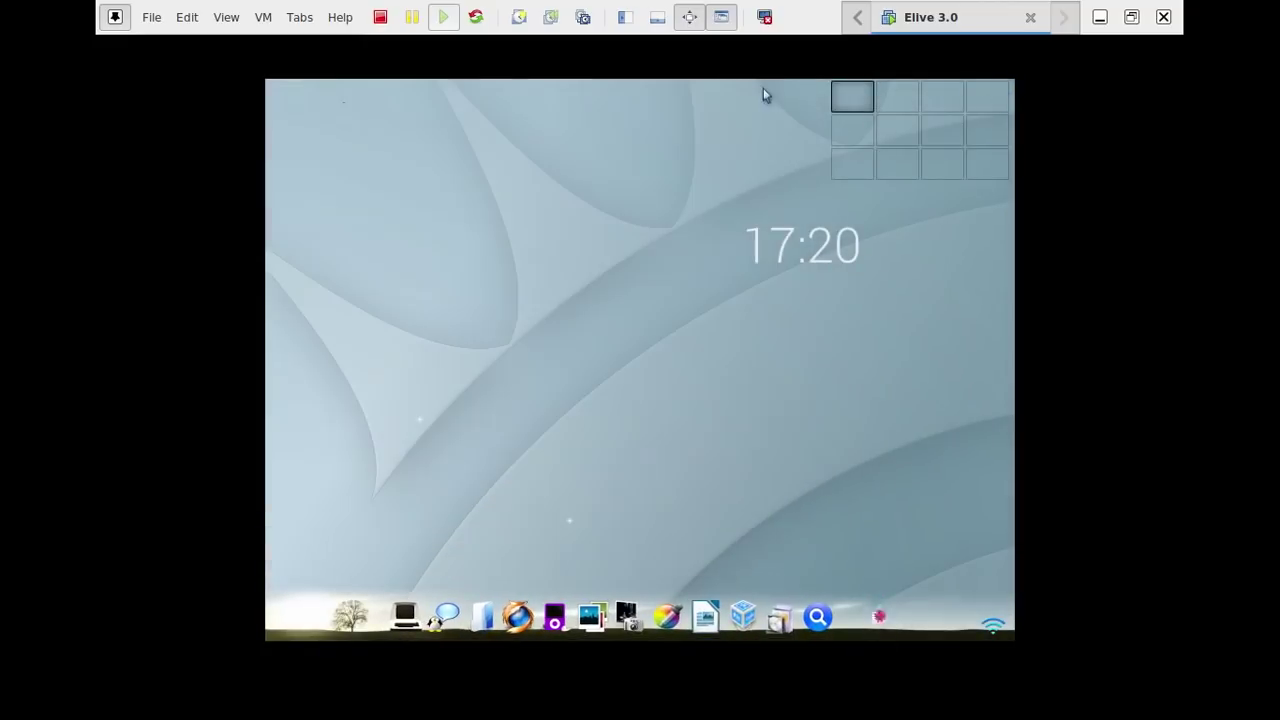
Quit the Enlightenment session via Enlightenment > Quitter and confirm with Oui.
click(472, 175)
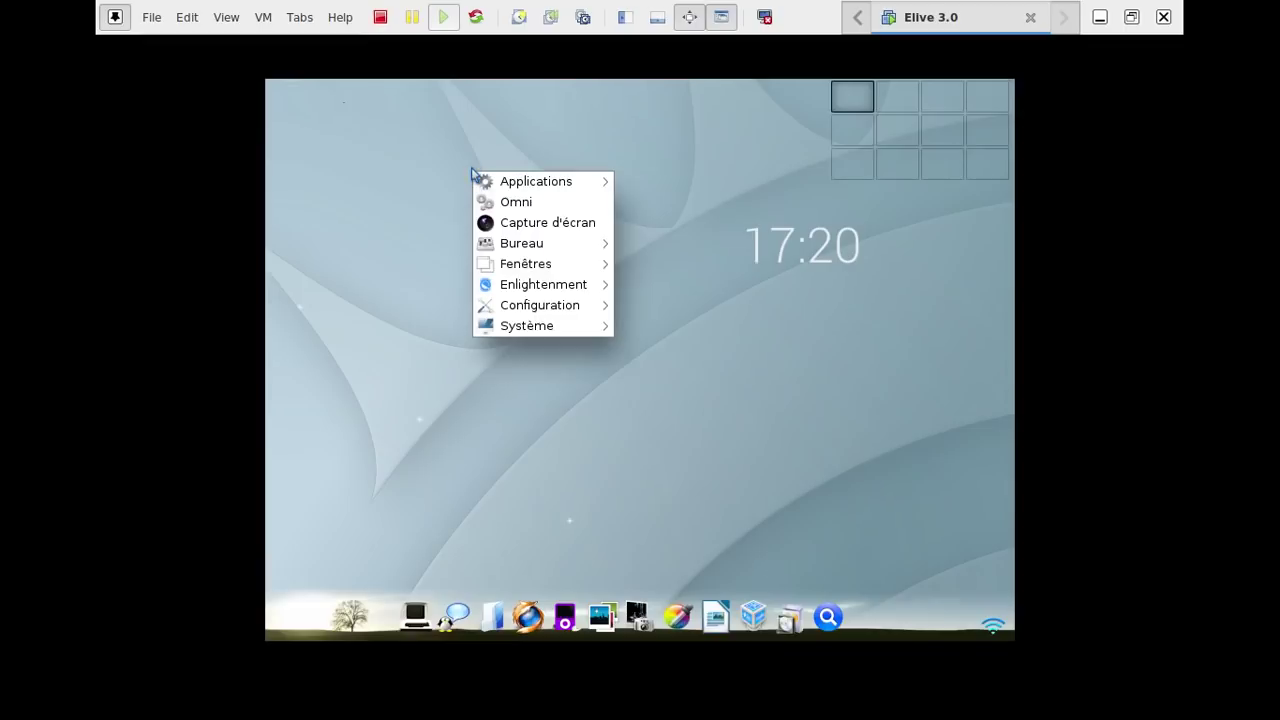
mouse_move(525, 250)
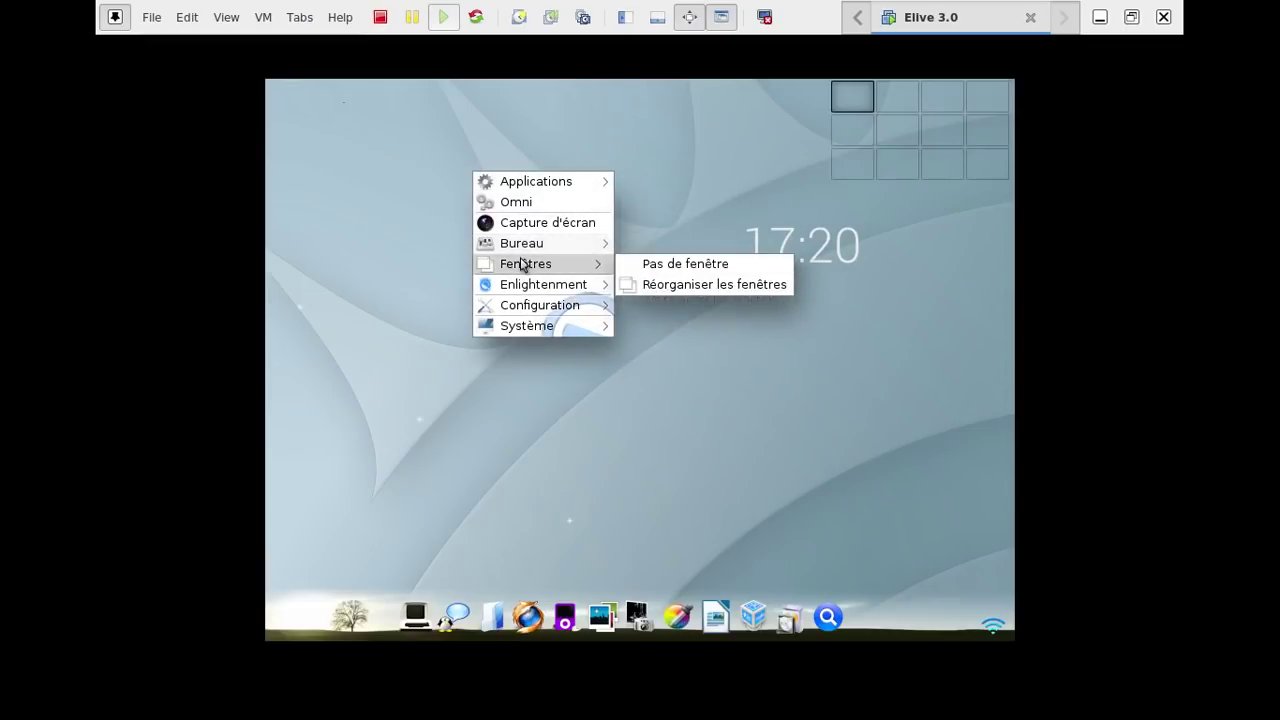
mouse_move(538, 288)
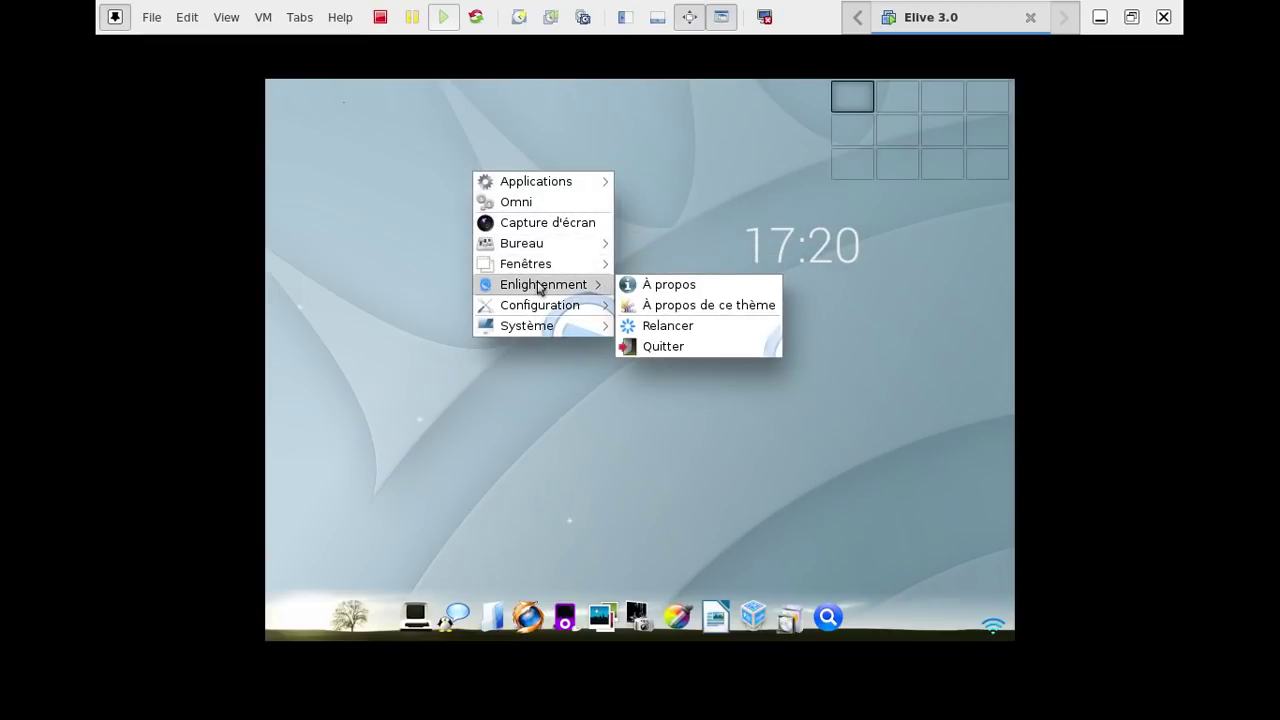
click(635, 348)
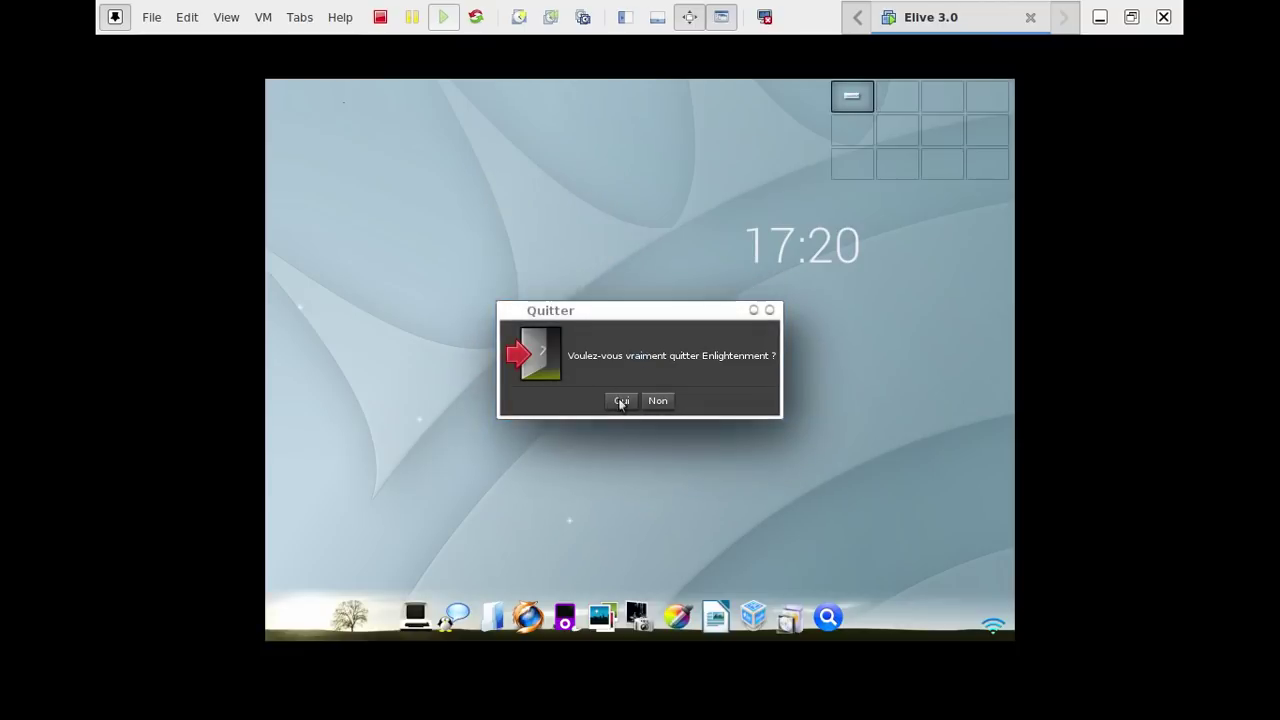
click(621, 400)
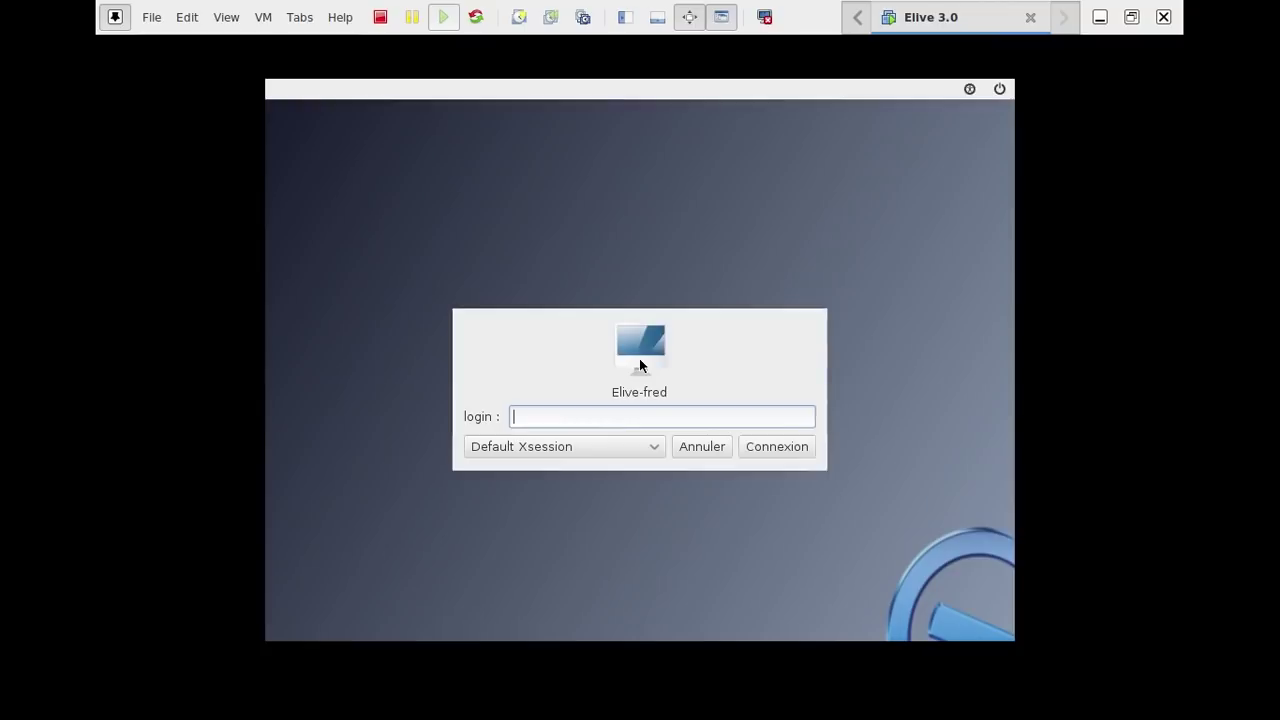
Shut down the Elive VM from the login screen's power menu with Éteindre.
click(1003, 92)
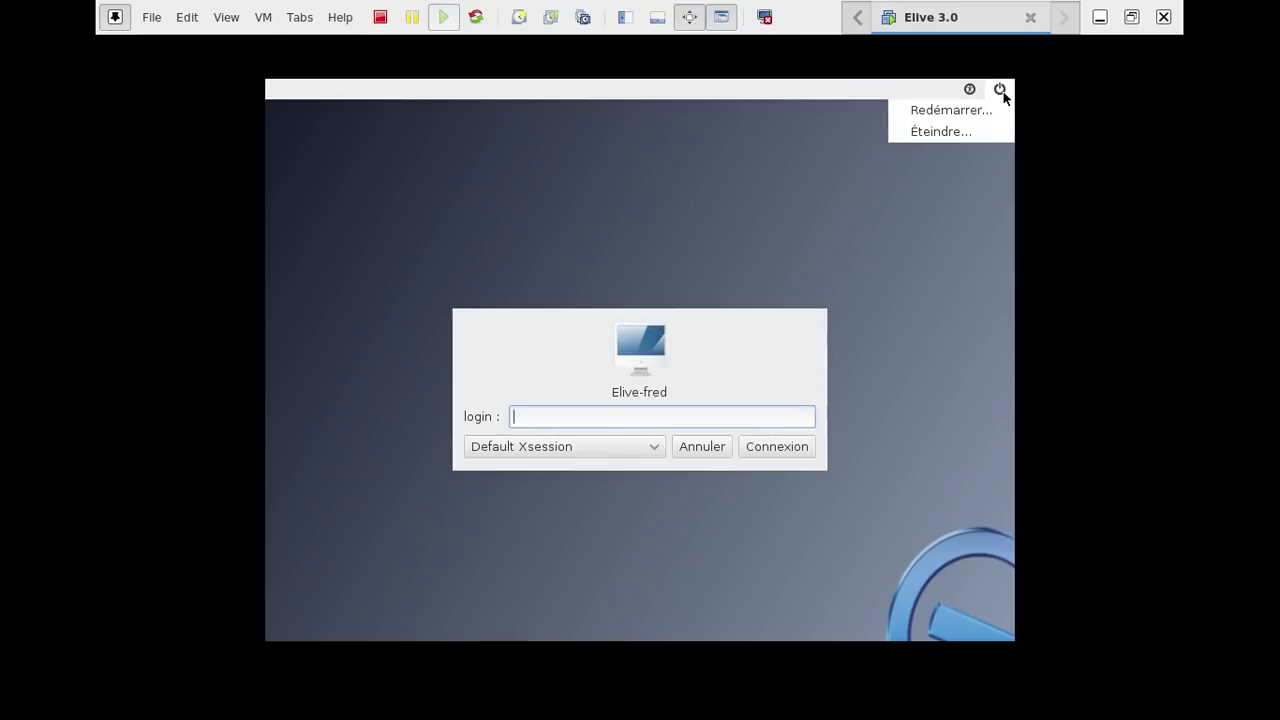
click(972, 127)
click(797, 368)
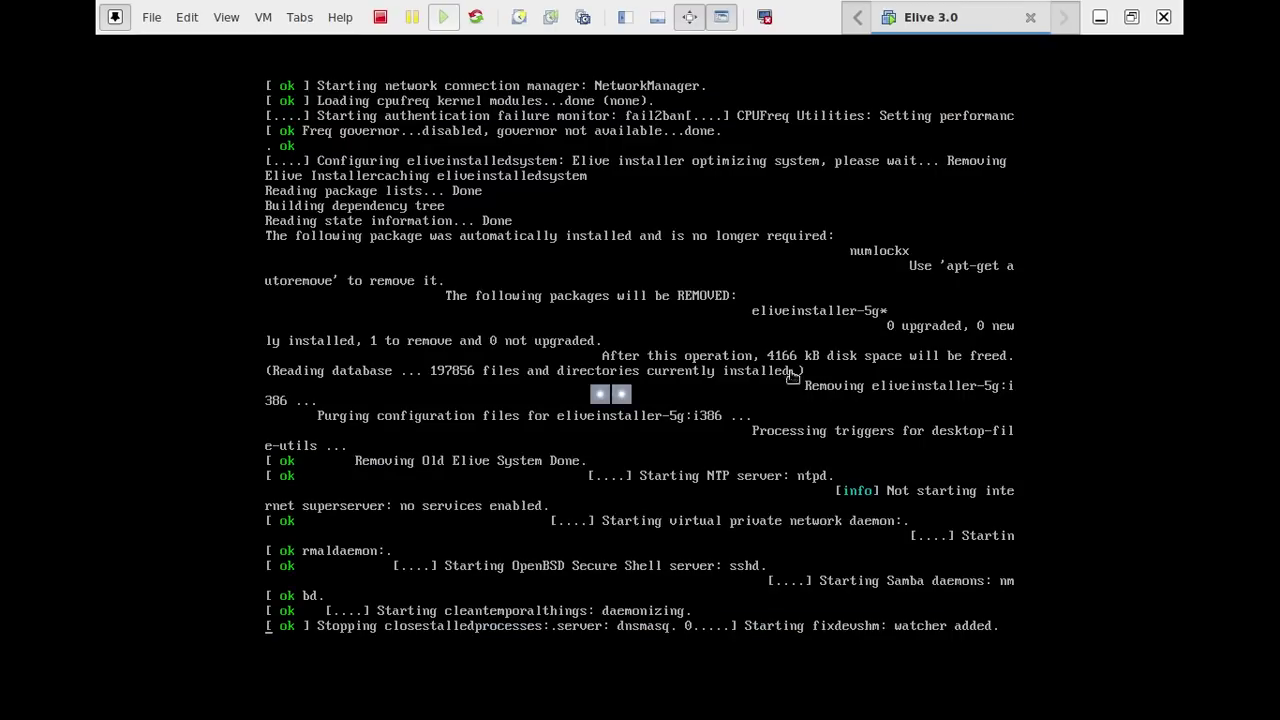
Exit VMware's full-screen mode and close the VMware Workstation window.
click(689, 17)
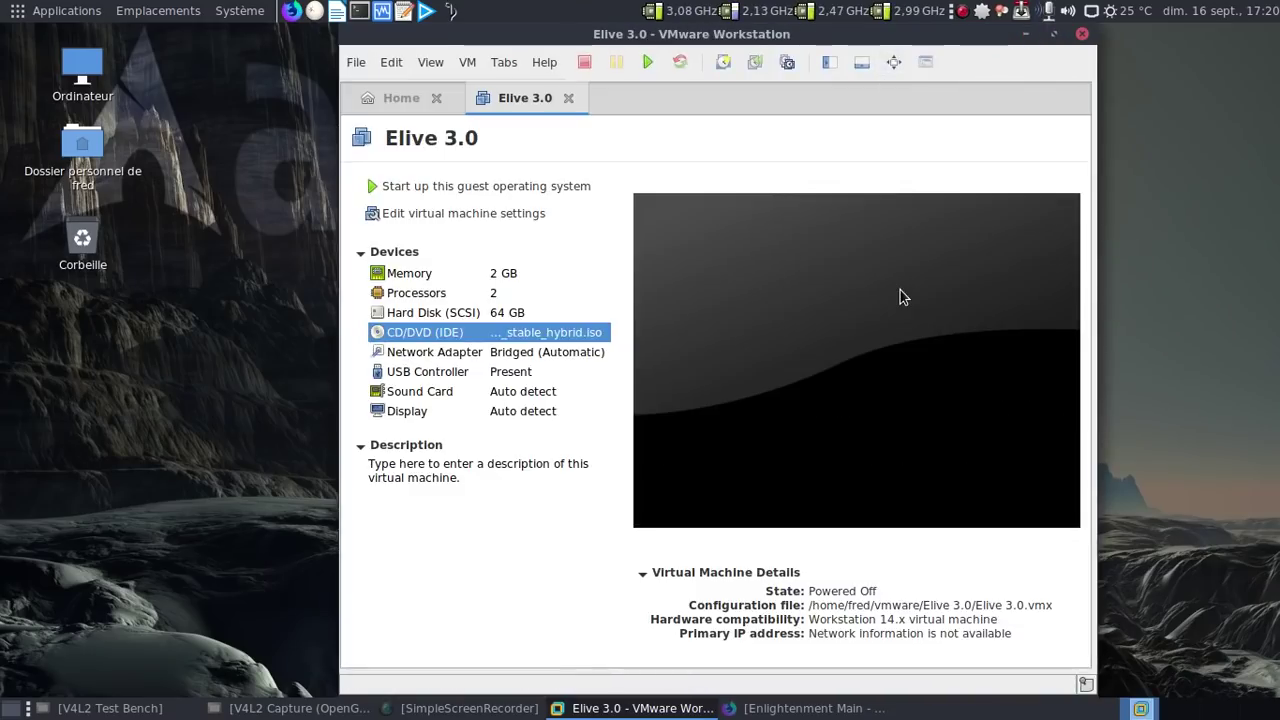
click(1082, 38)
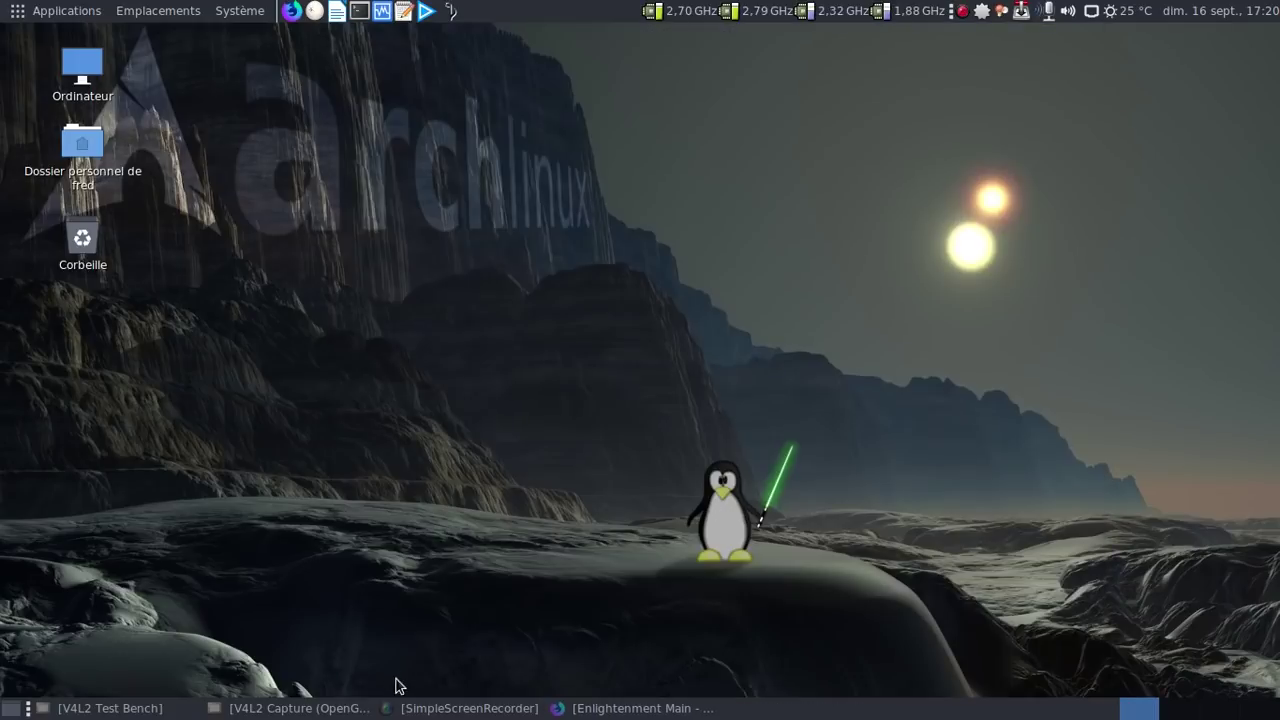
Bring the V4L2 Capture (OpenGL) webcam preview window to the front from the taskbar.
click(329, 708)
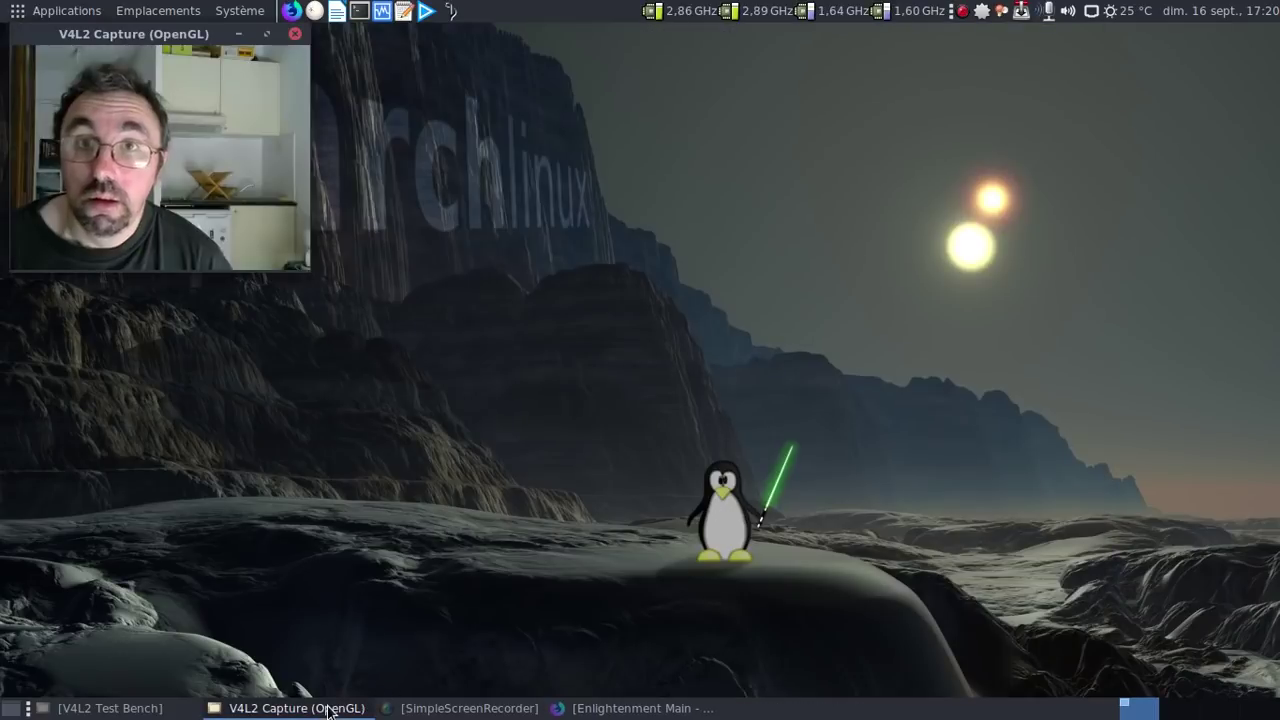